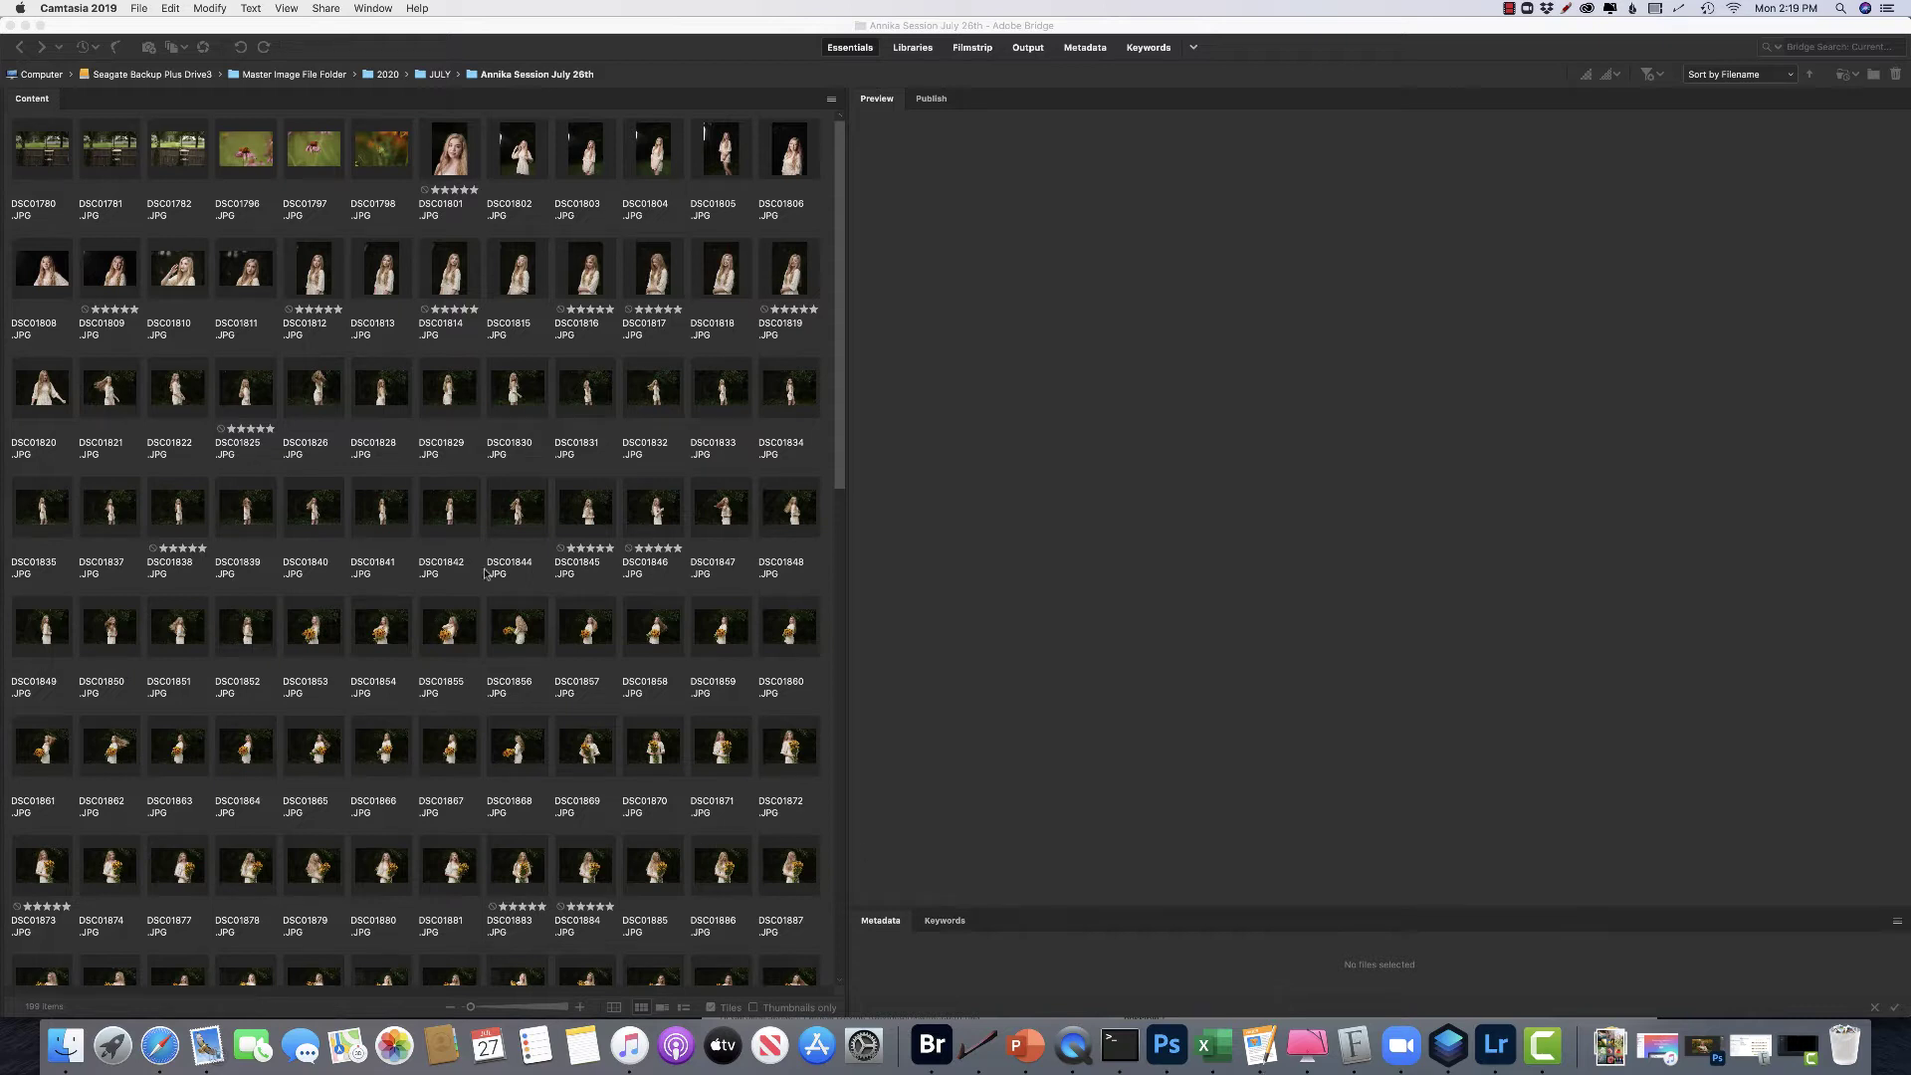
- Preview several portraits from the session folder and select the close-up DSC01811.JPG for retouching
{"action": "left_click", "coordinate": [510, 266]}
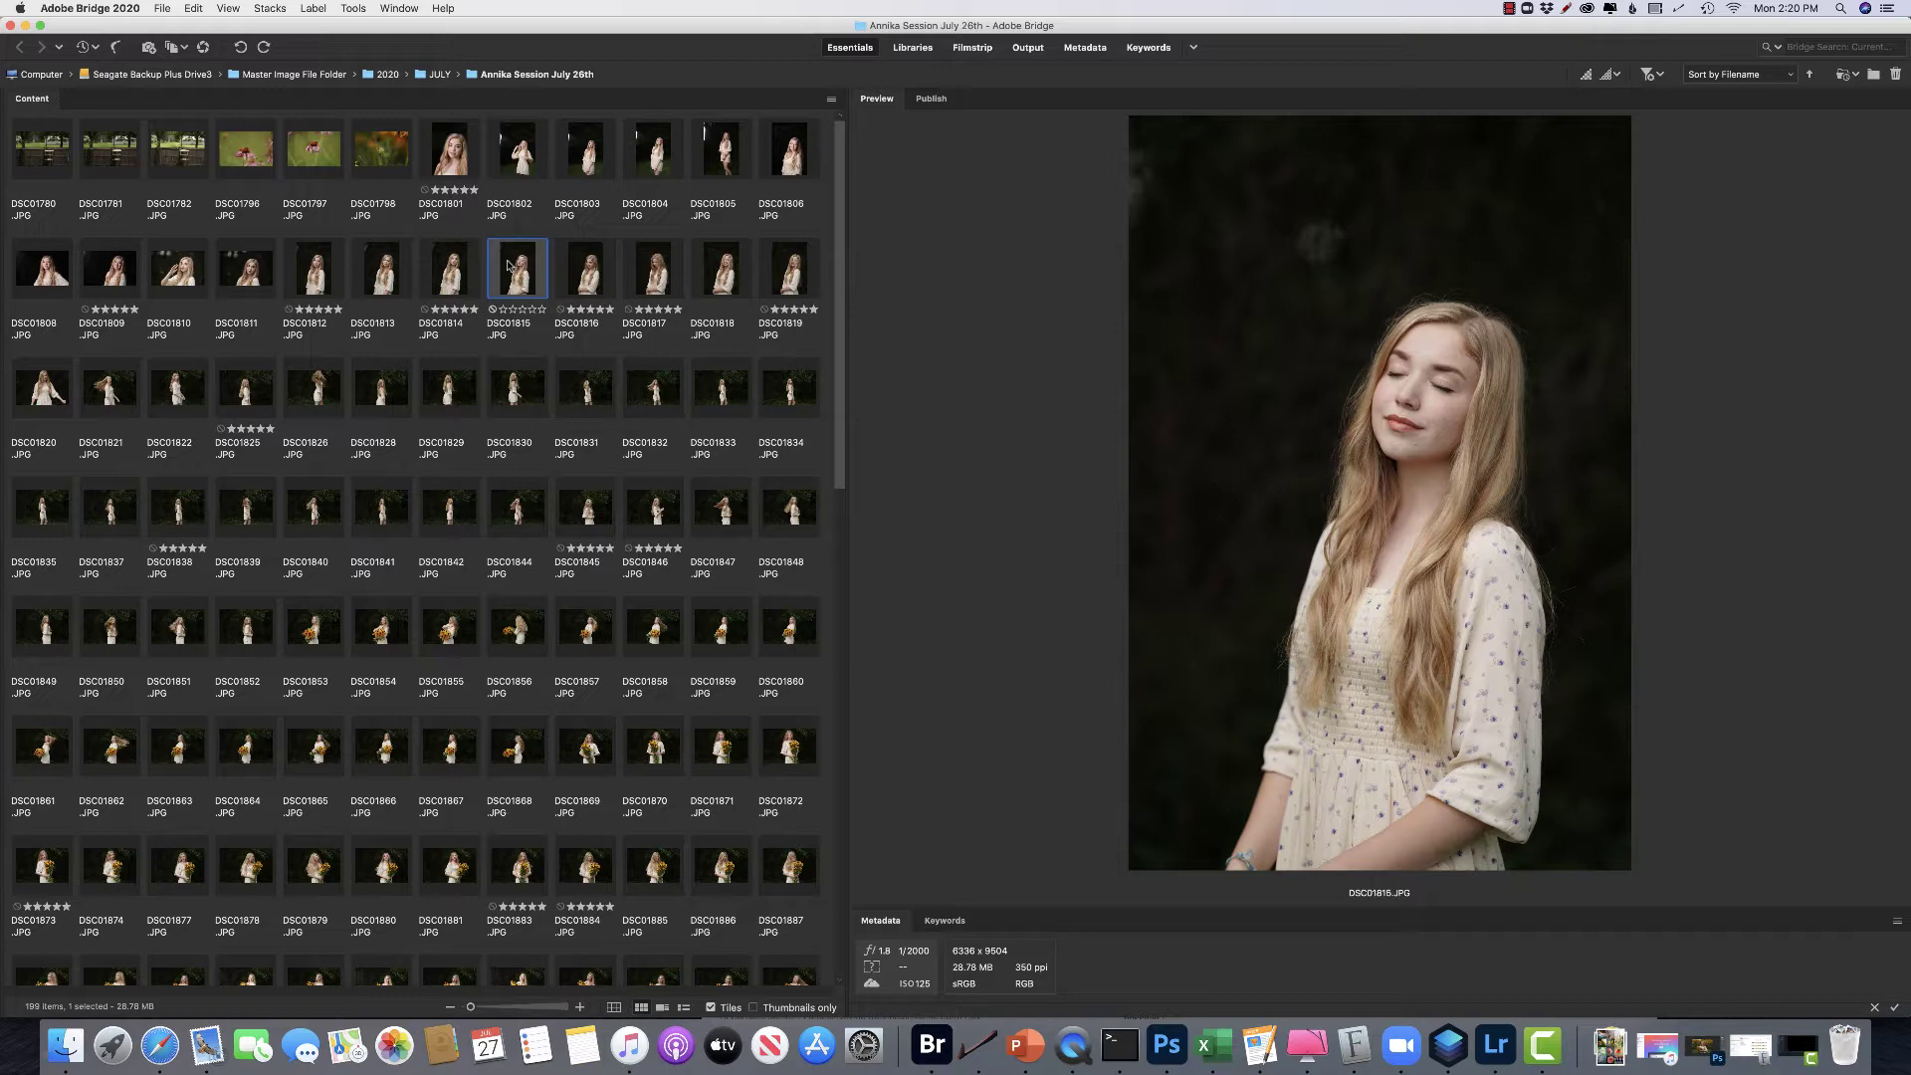
{"action": "left_click", "coordinate": [386, 282]}
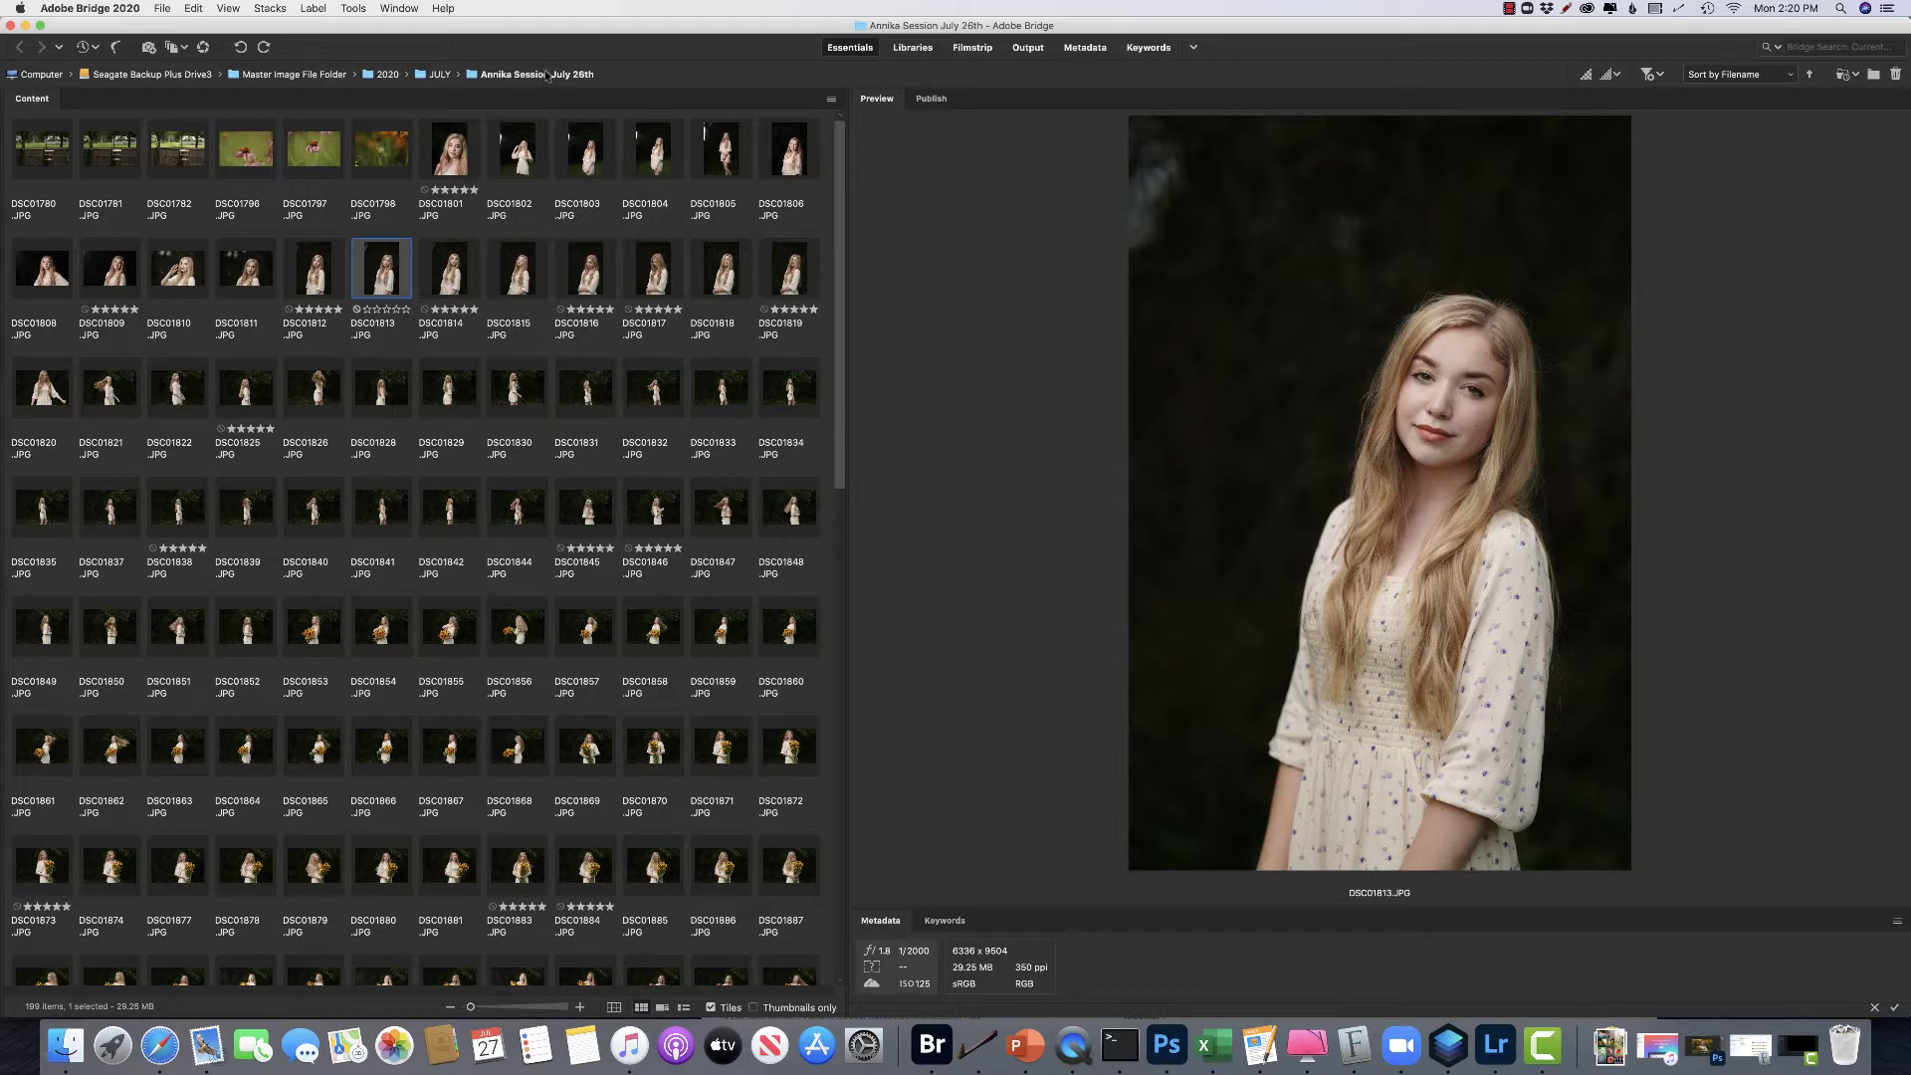
{"action": "left_click", "coordinate": [308, 281]}
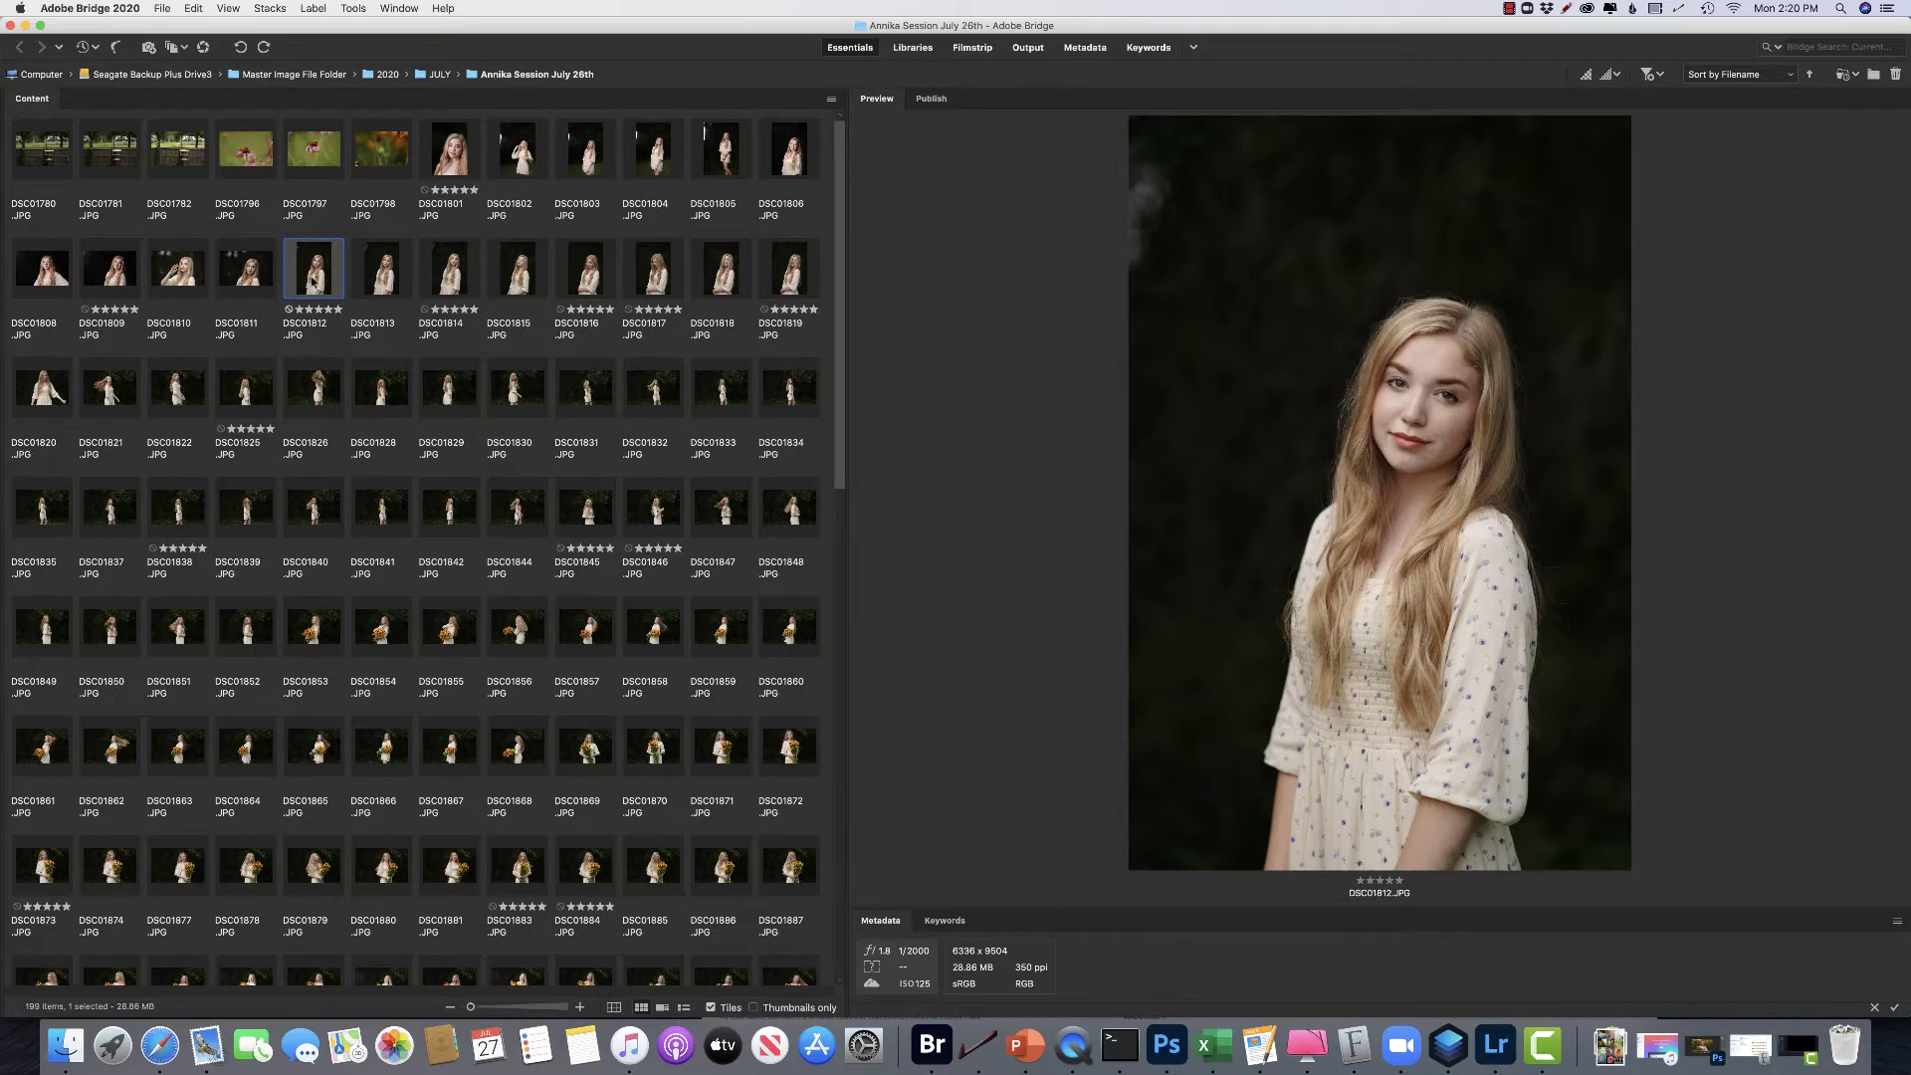
{"action": "left_click", "coordinate": [253, 283]}
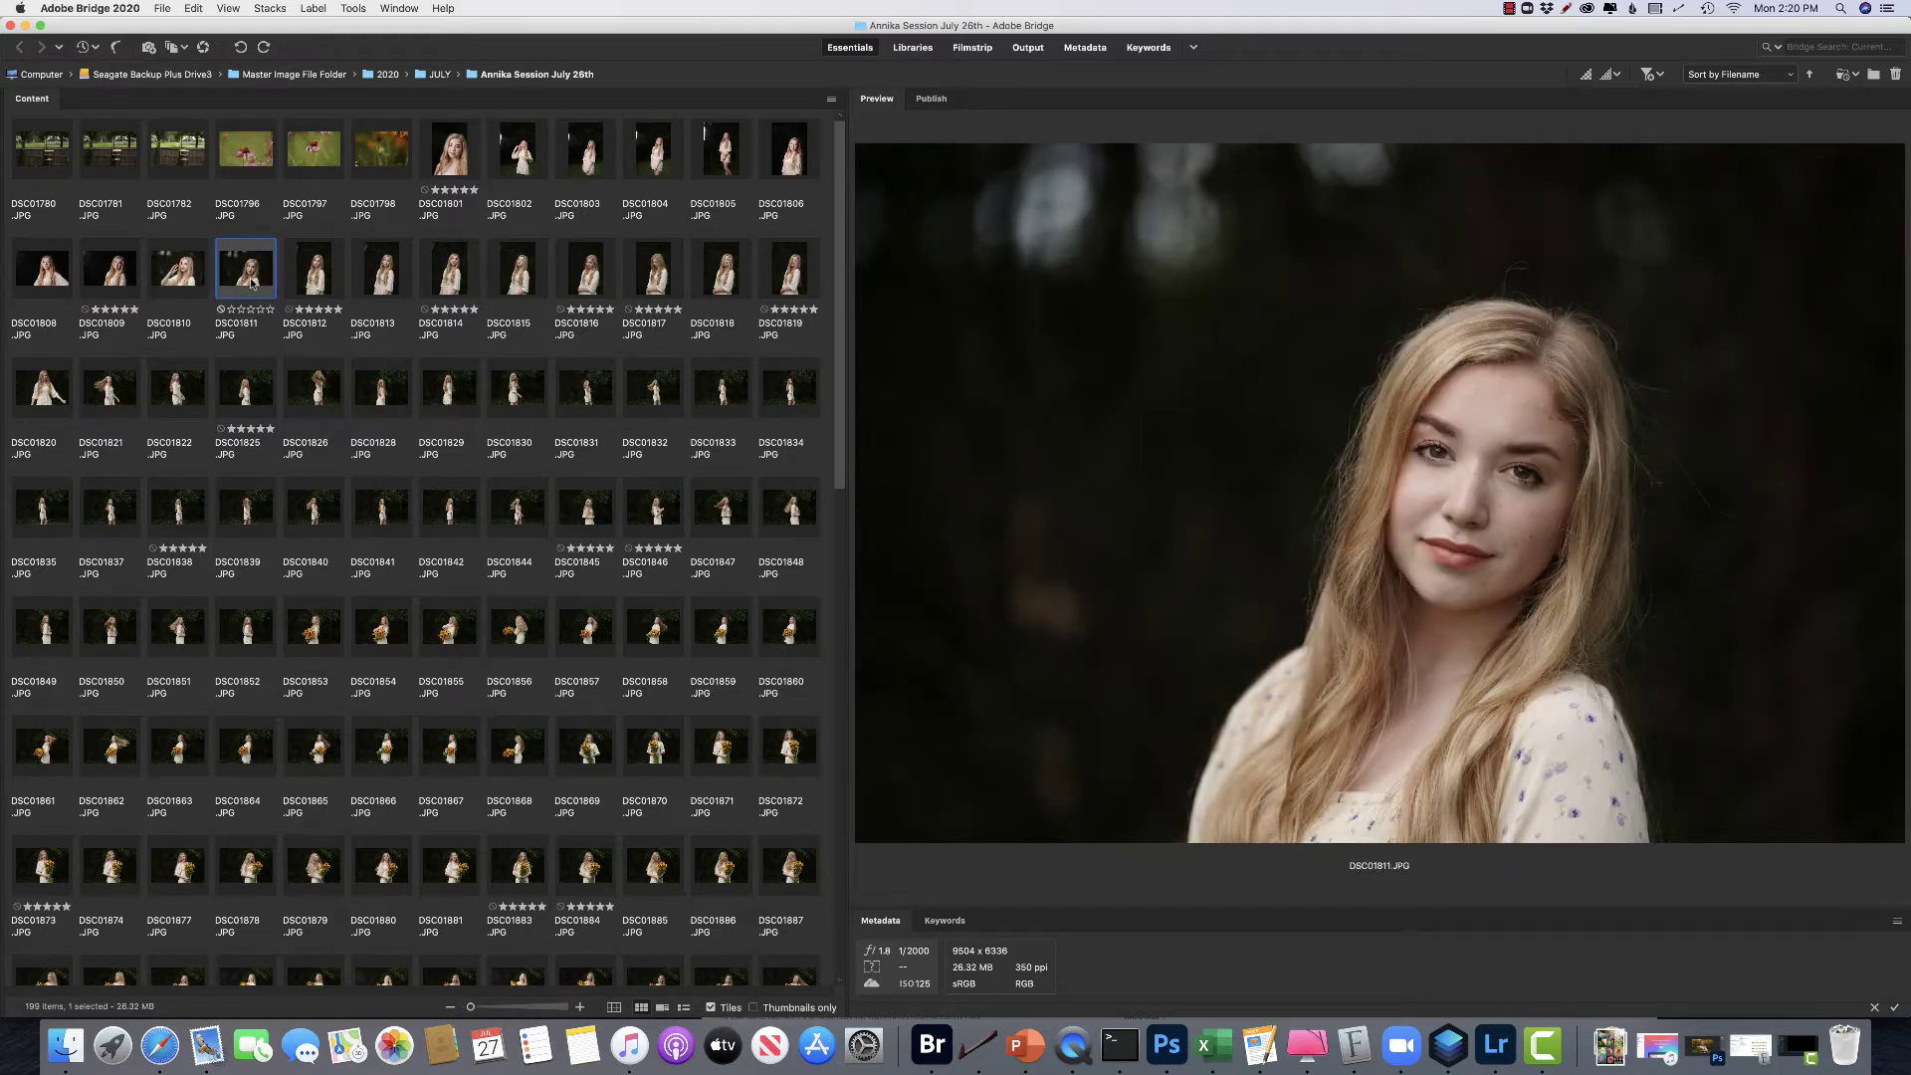
{"action": "left_click", "coordinate": [300, 278]}
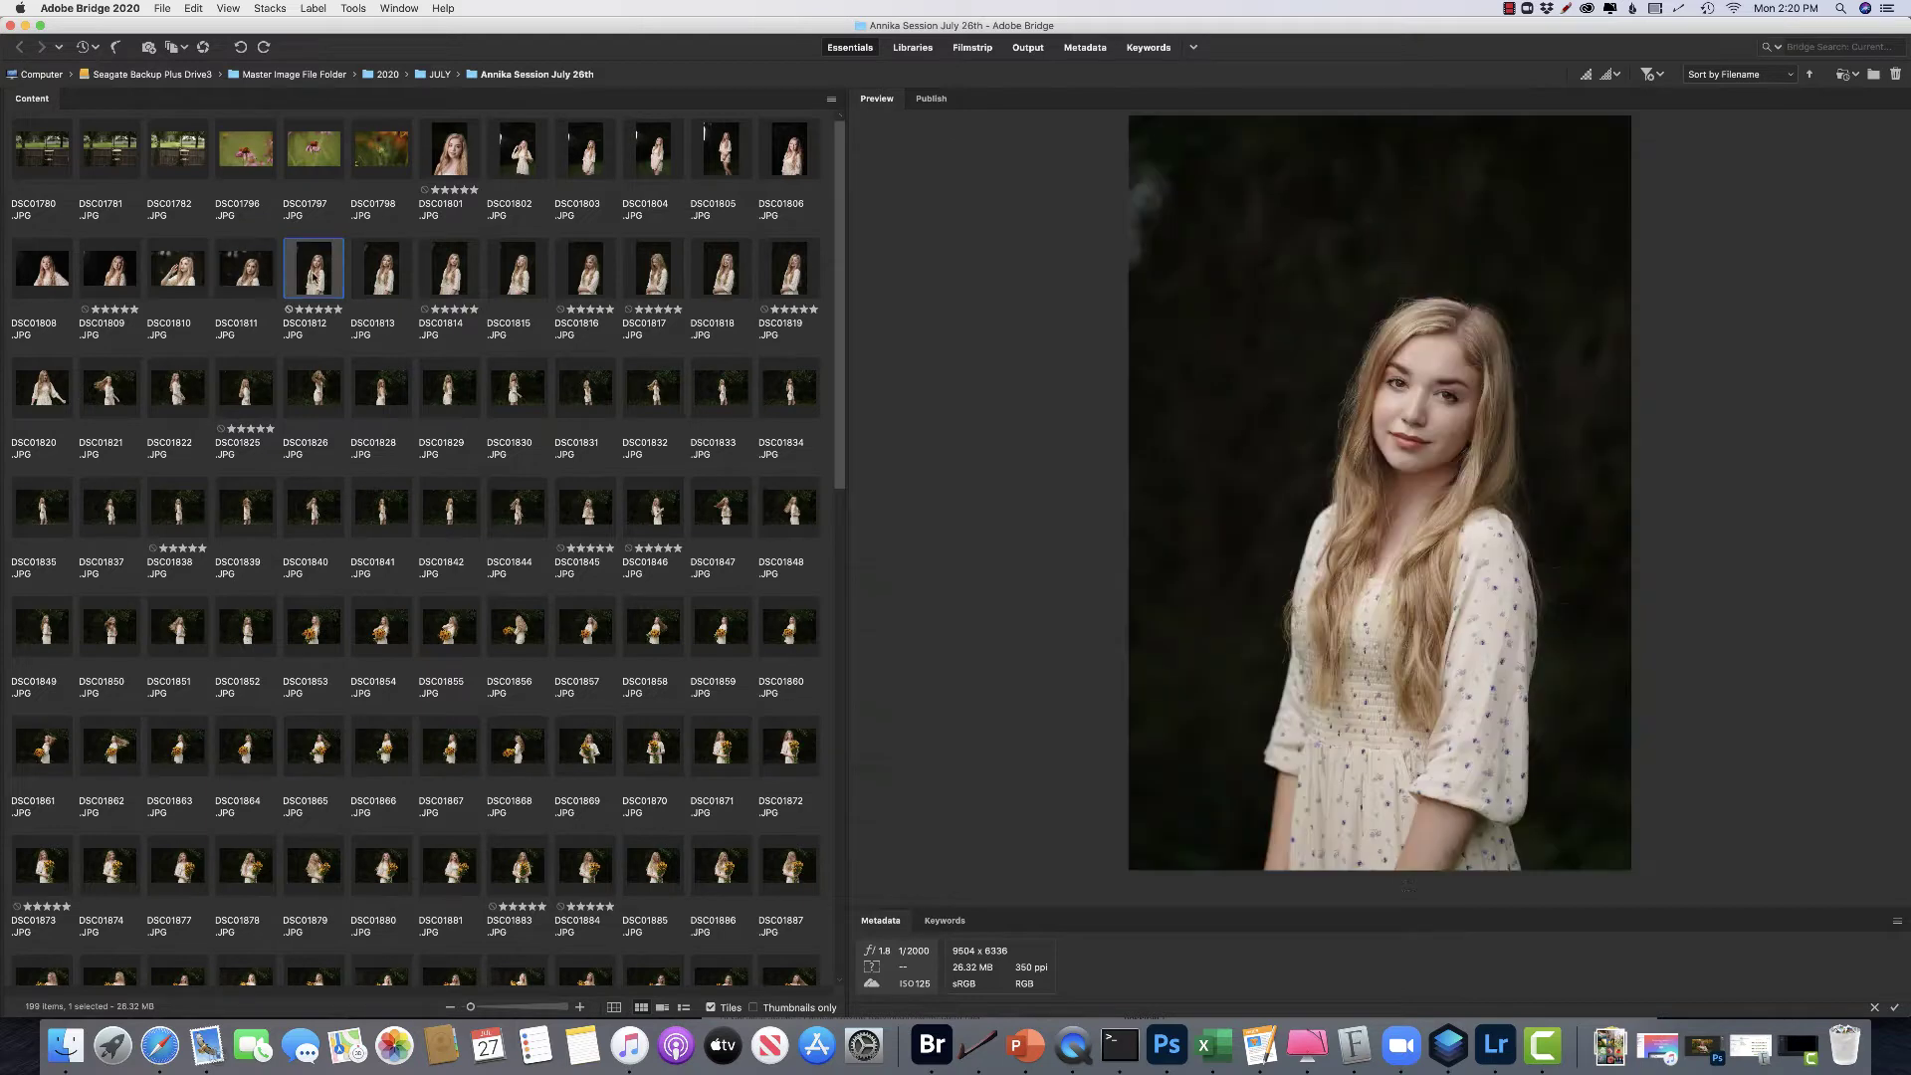
{"action": "left_click", "coordinate": [246, 269]}
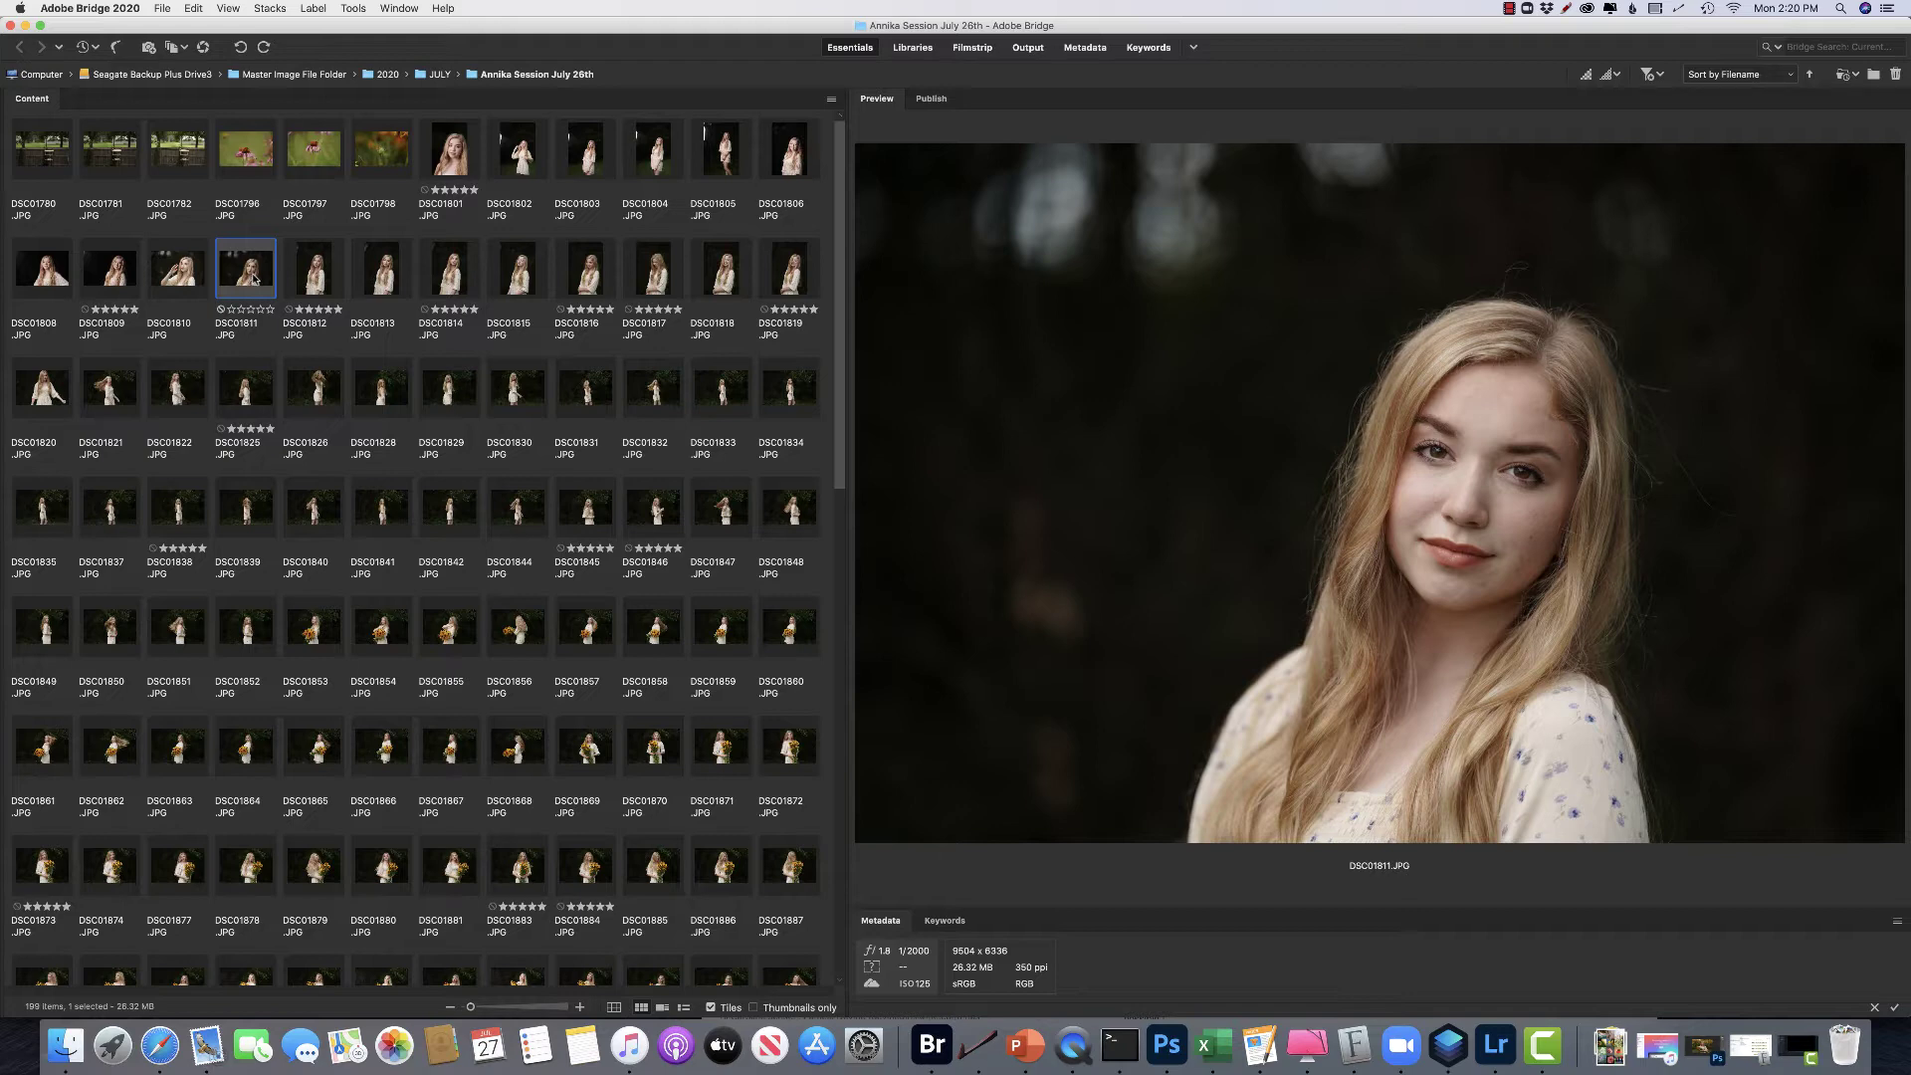
- Open the selected portrait in Luminar 4 and revert it to its original state
{"action": "right_click", "coordinate": [255, 280]}
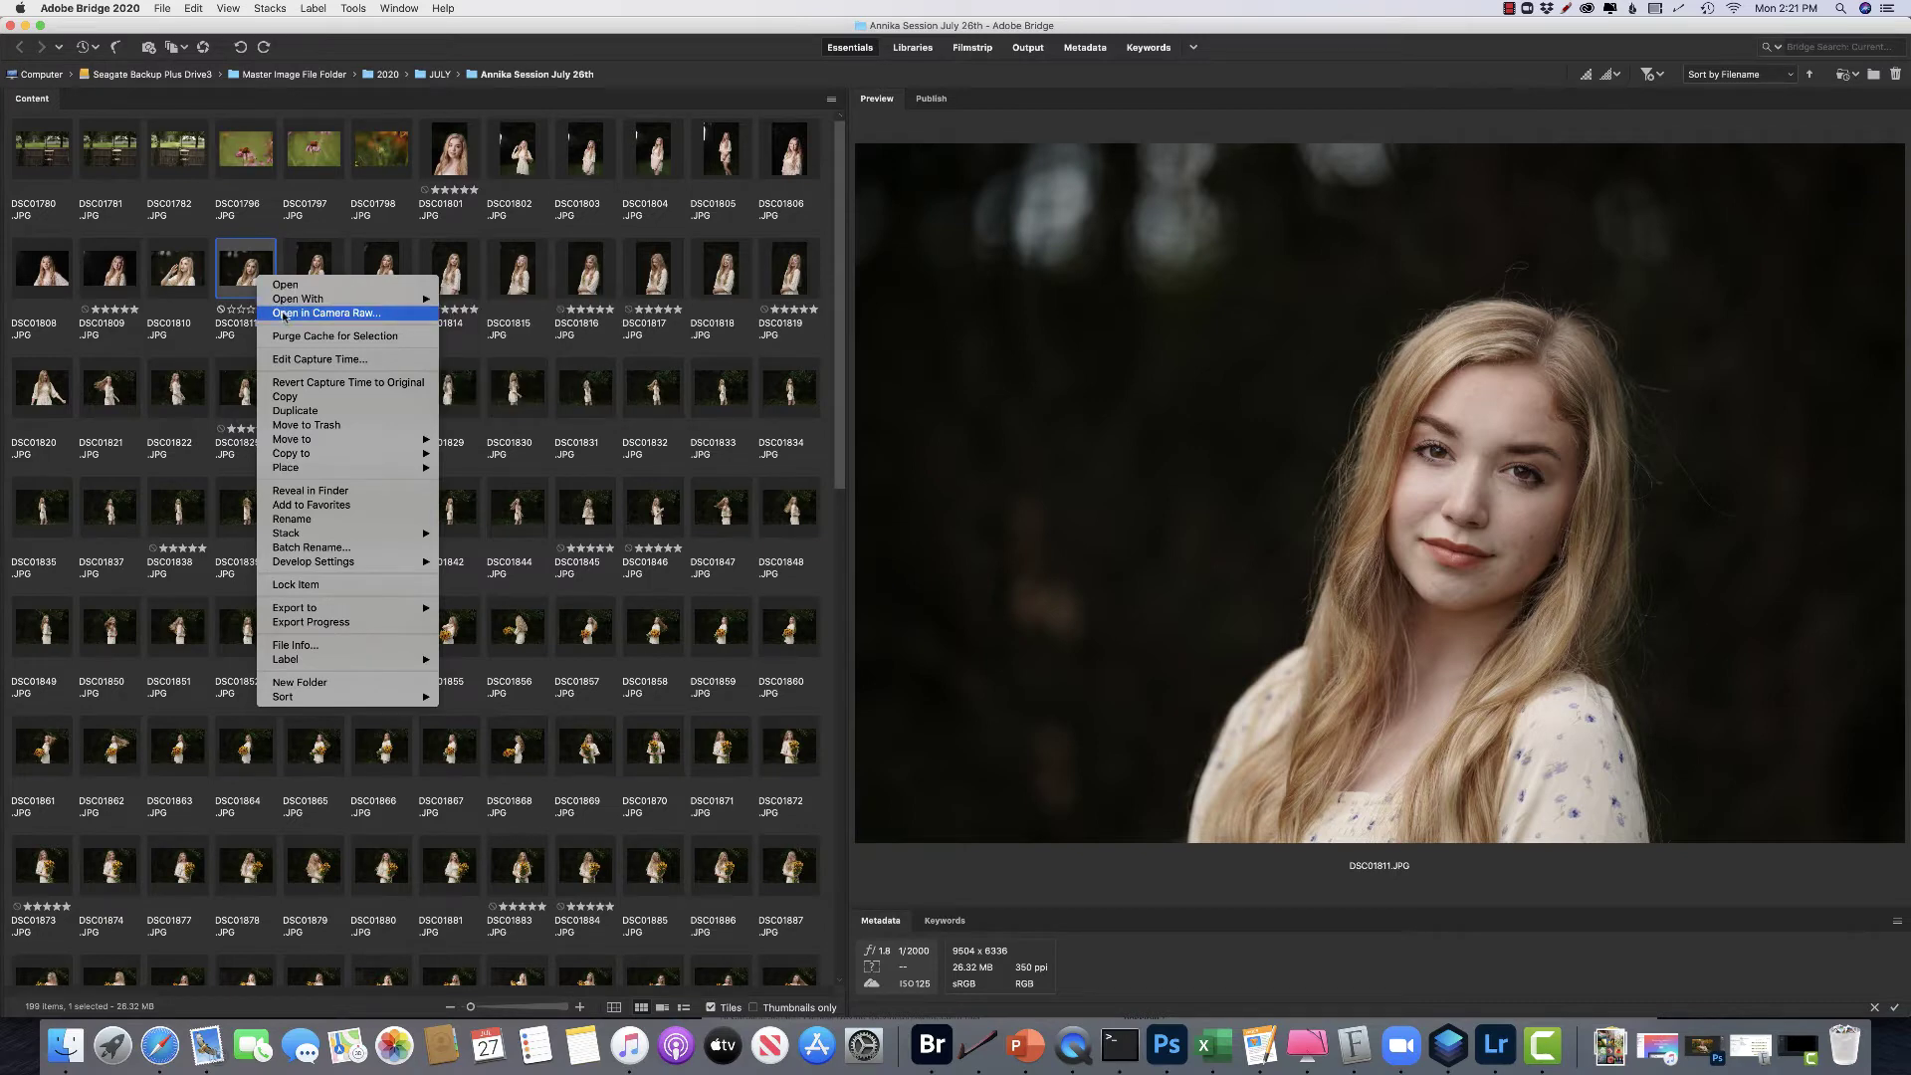
{"action": "mouse_move", "coordinate": [286, 304]}
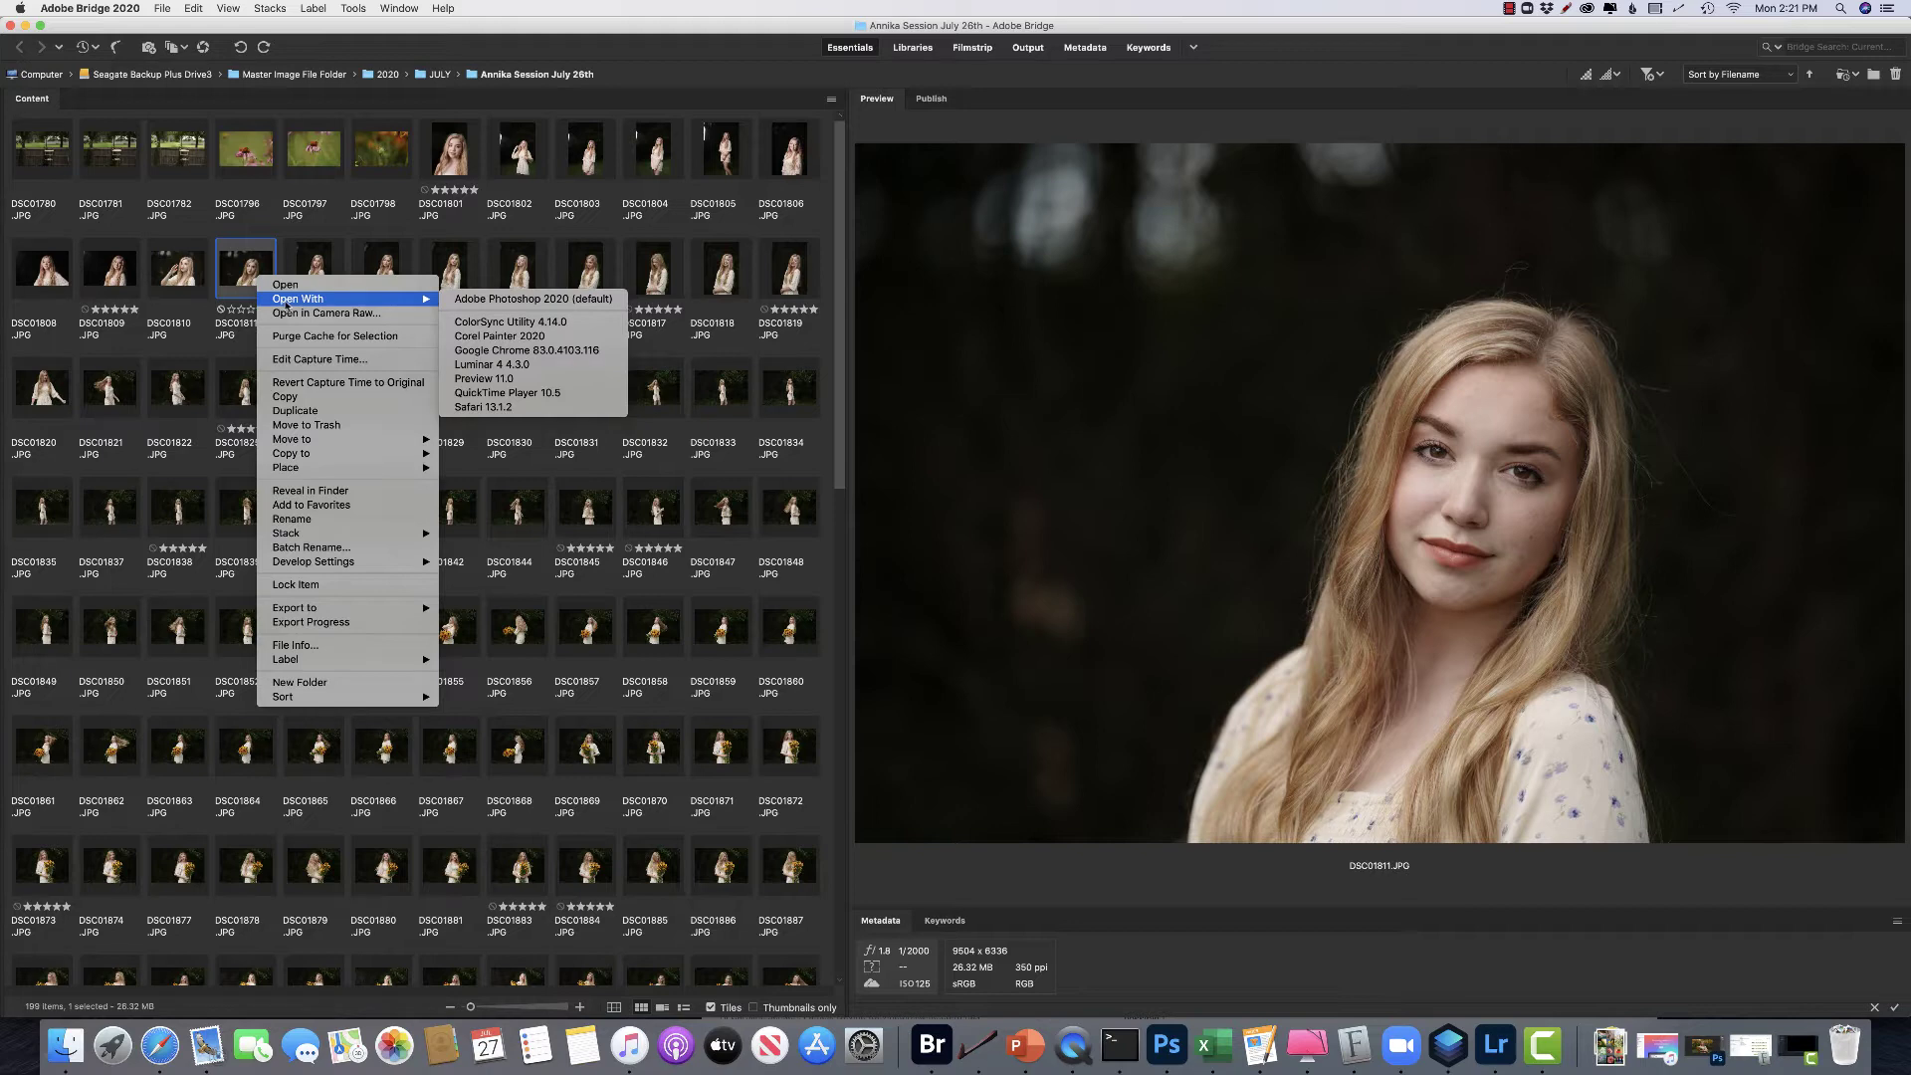
{"action": "left_click", "coordinate": [496, 372]}
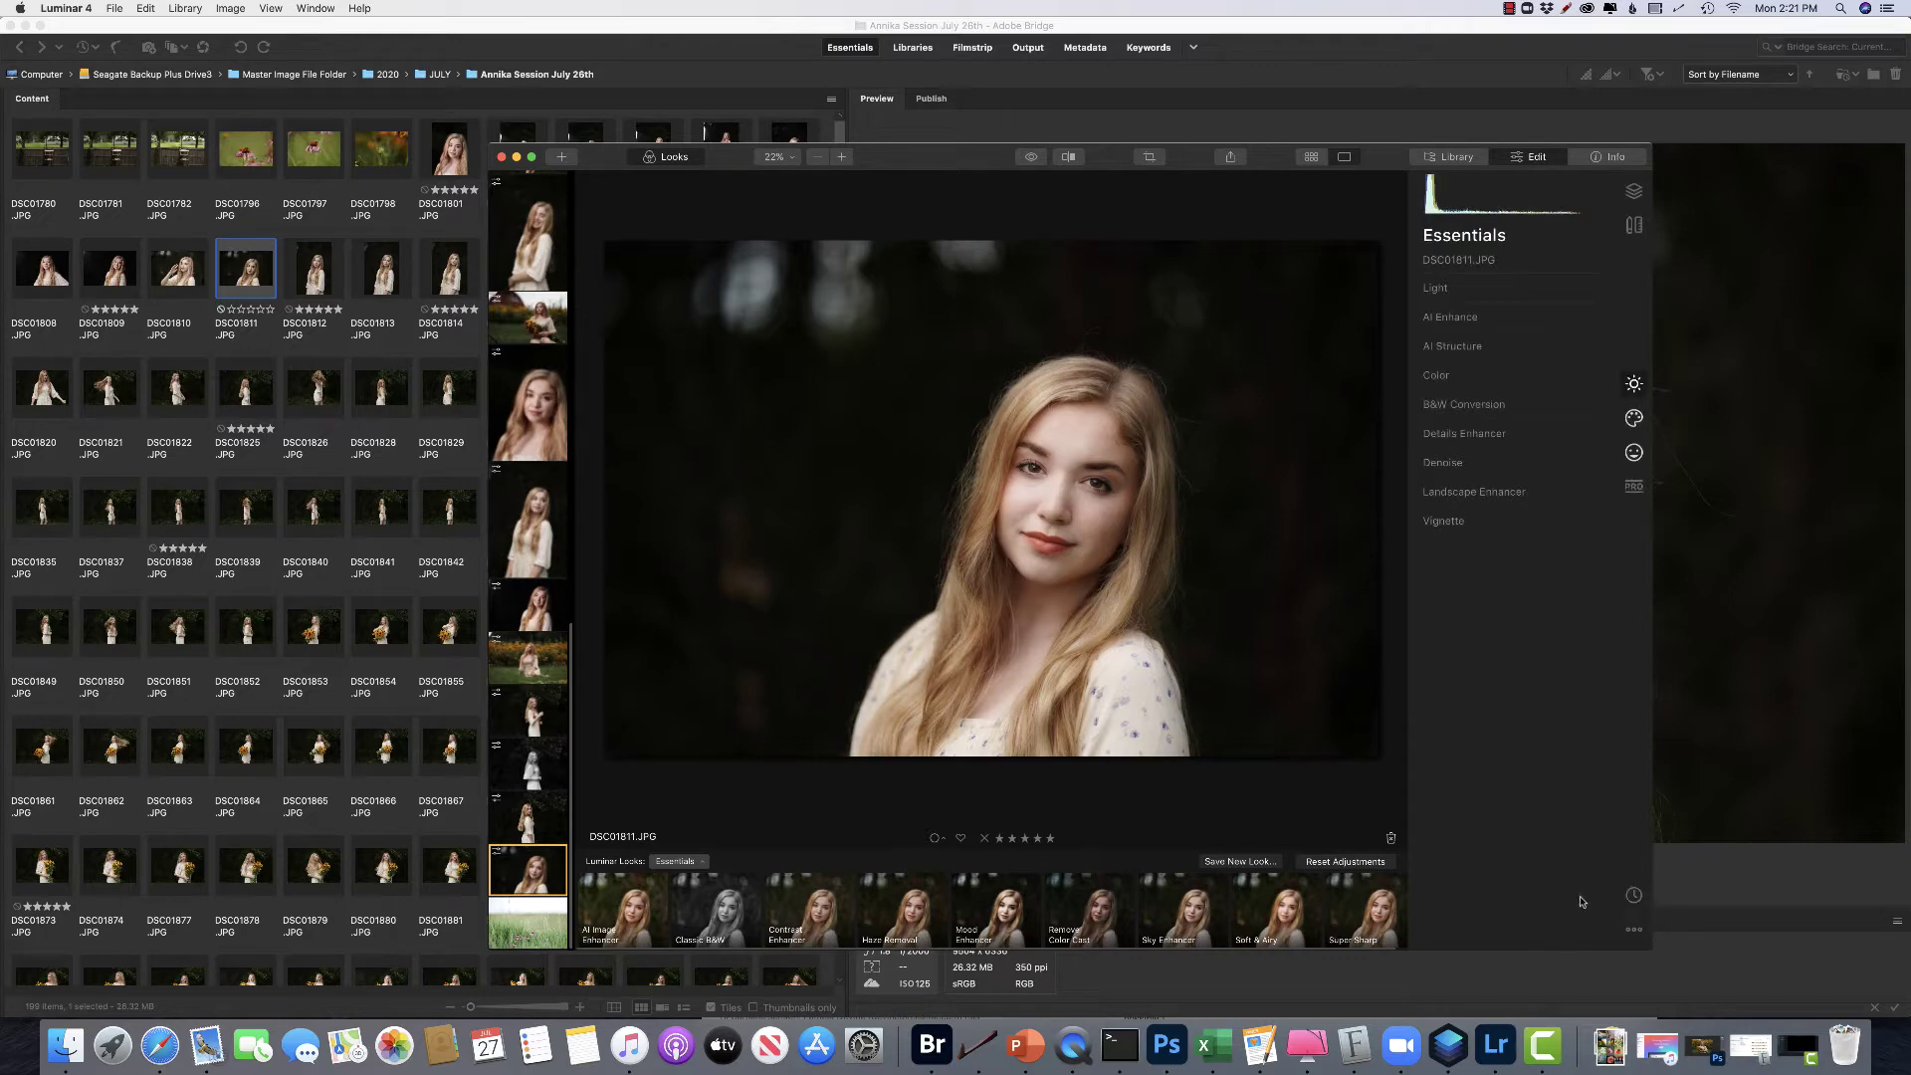
{"action": "left_click", "coordinate": [1634, 929]}
{"action": "left_click", "coordinate": [1551, 914]}
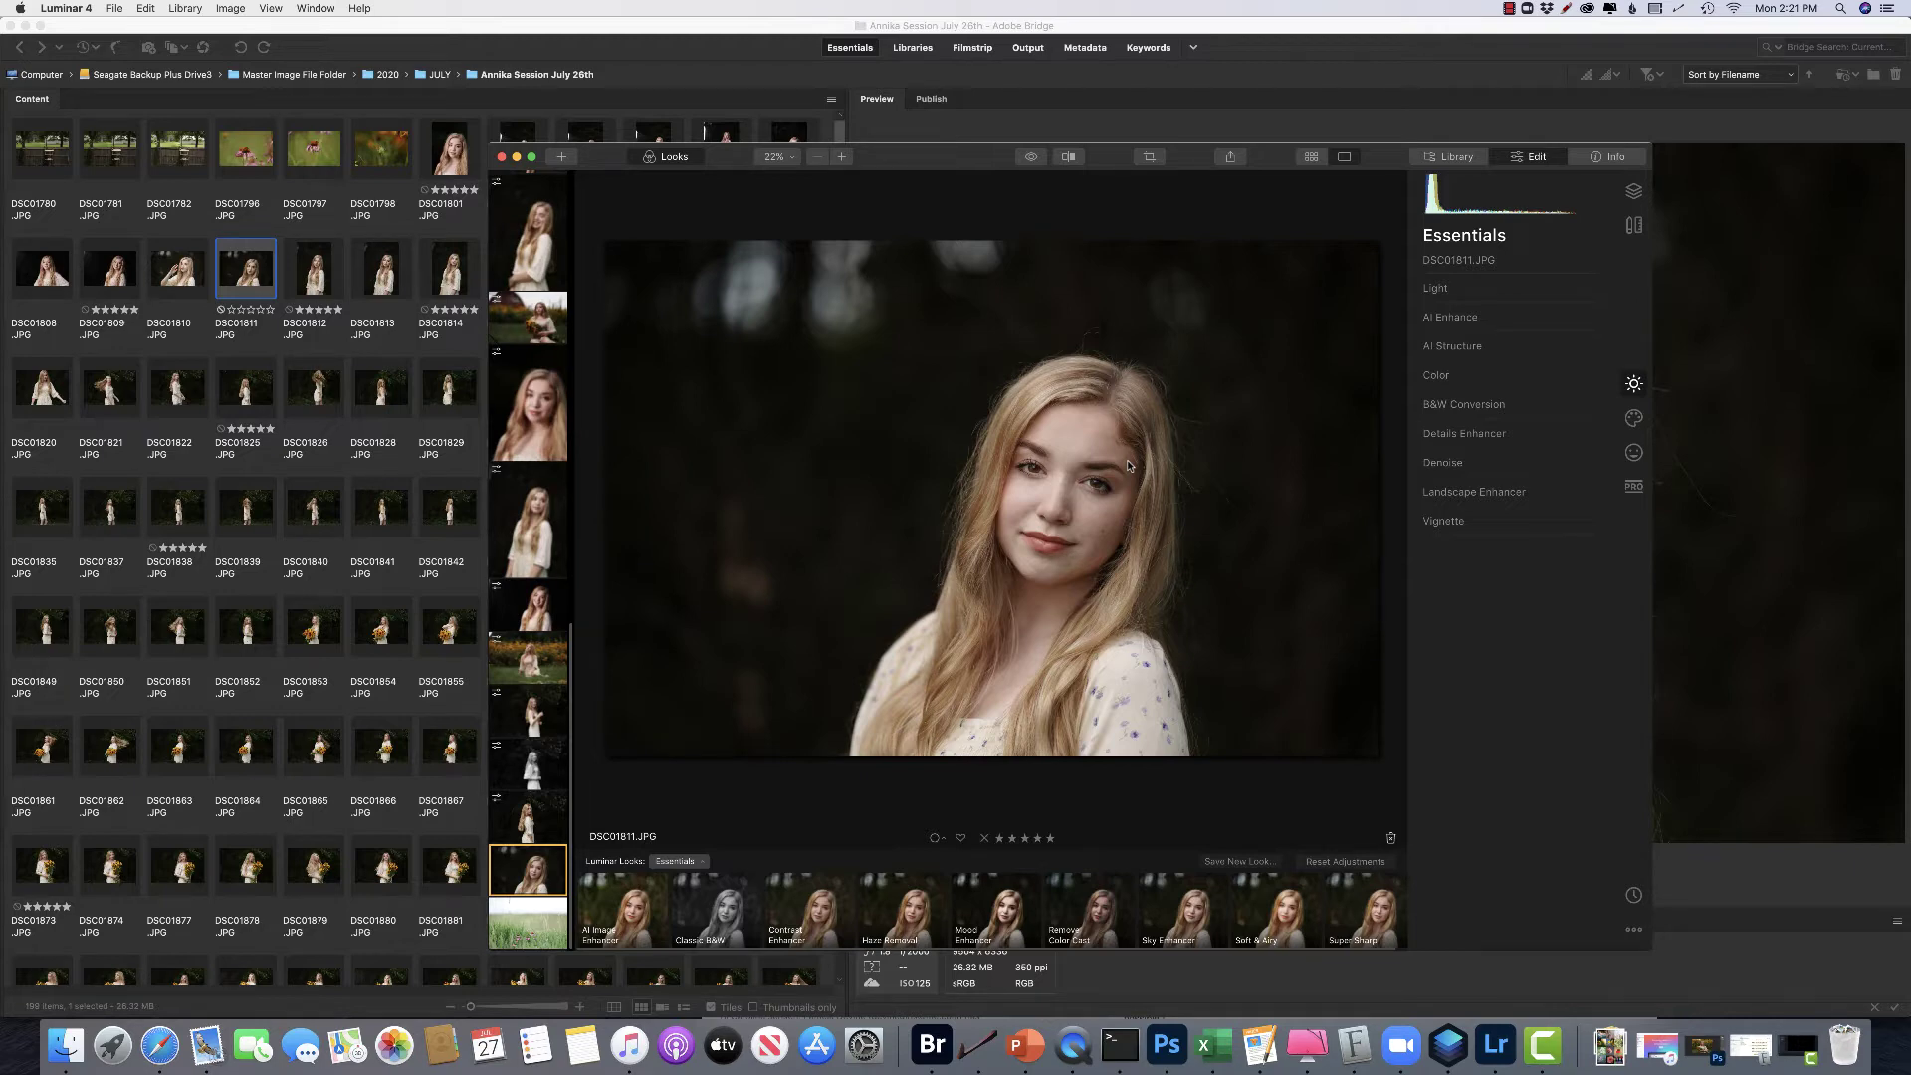
- Smooth the face with the AI Skin Enhancer, trying an amount of 59 and easing it back to a moderate level
{"action": "left_click", "coordinate": [1636, 455]}
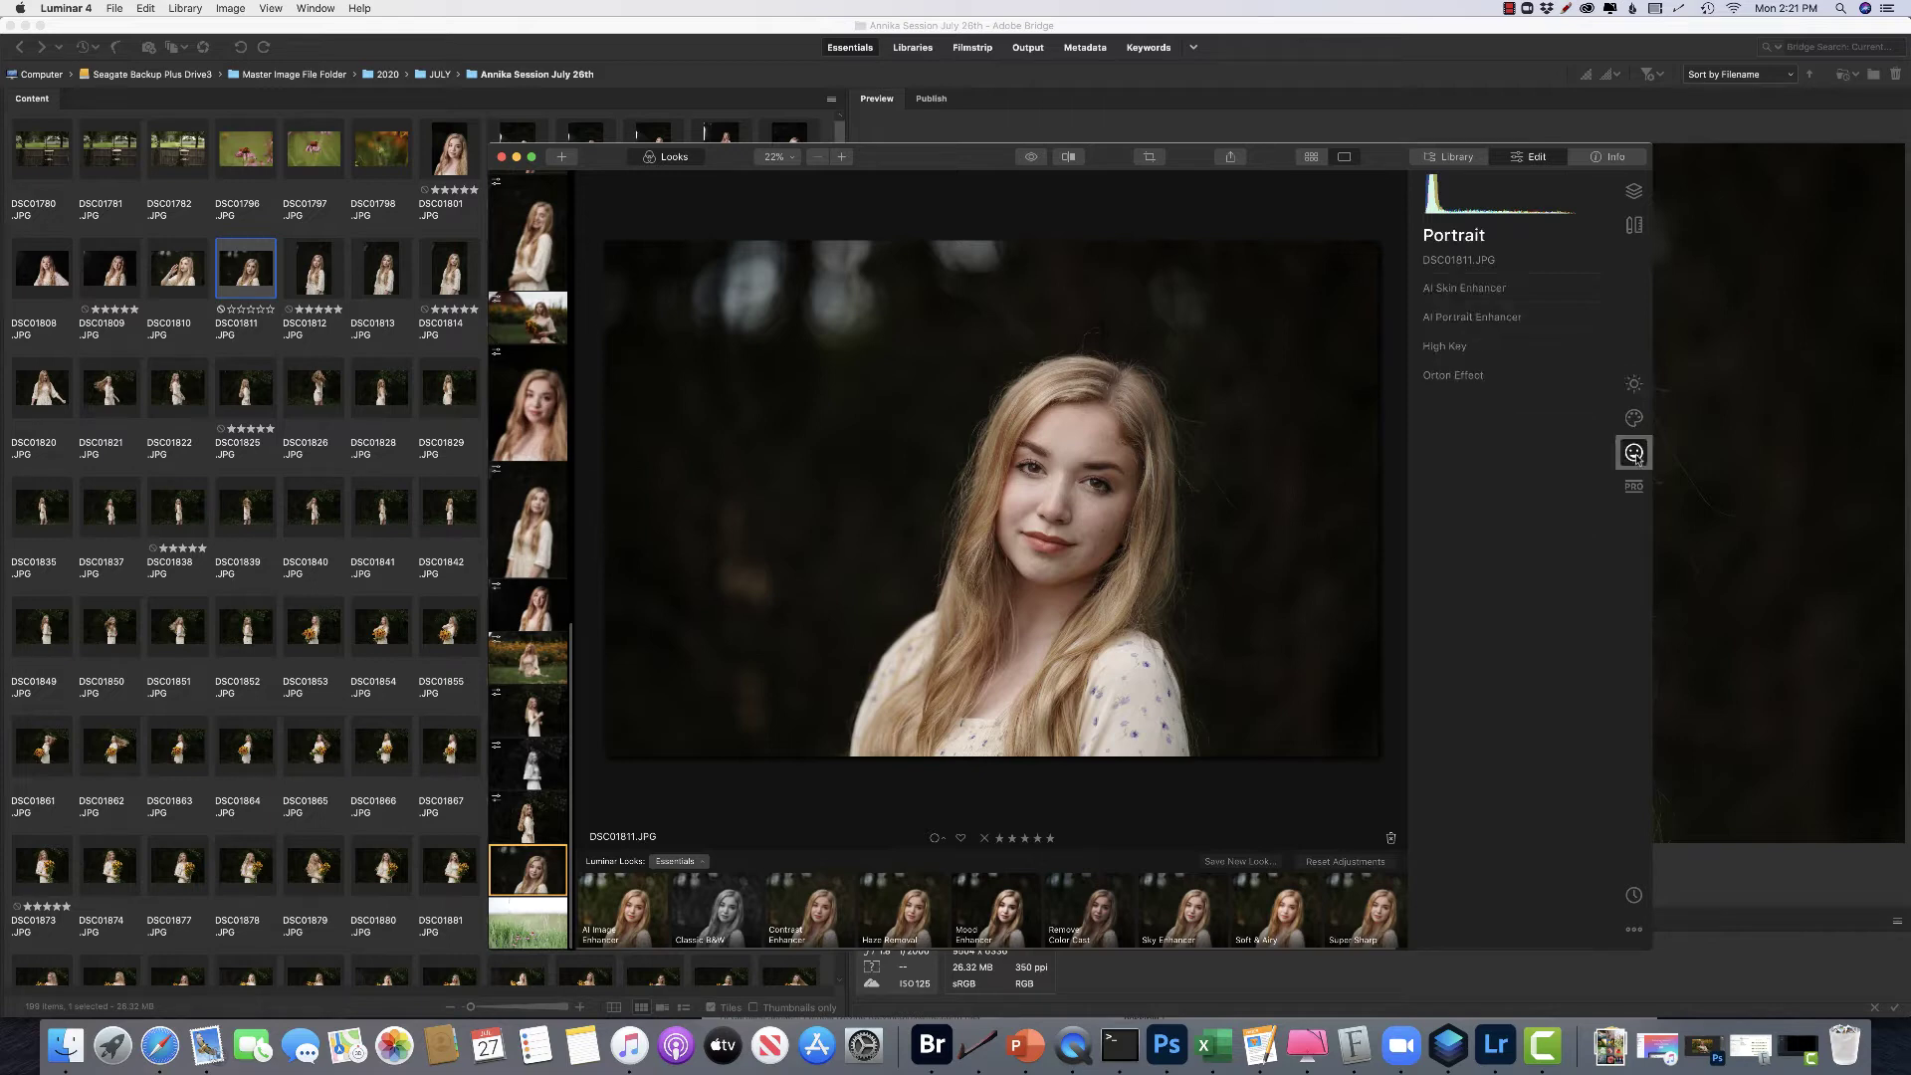
{"action": "left_click", "coordinate": [1486, 289]}
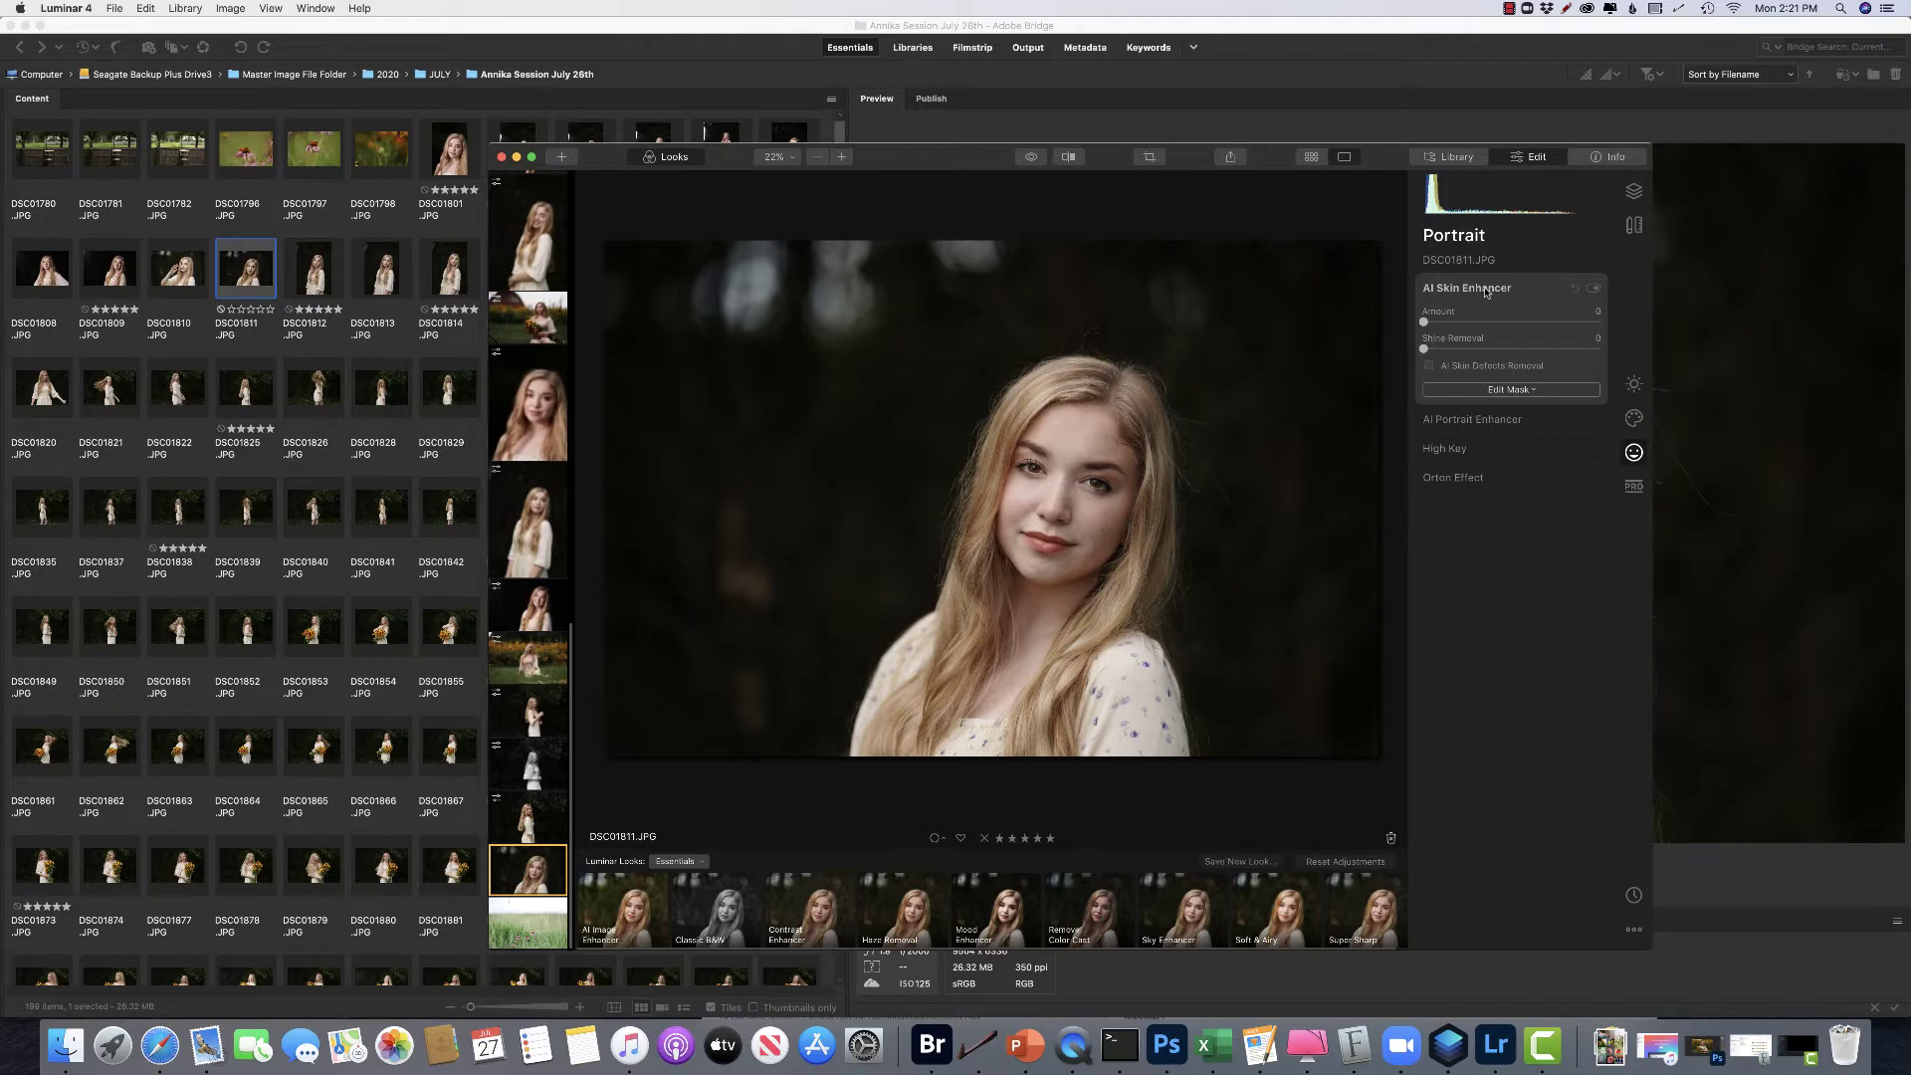
{"action": "left_click", "coordinate": [1099, 528]}
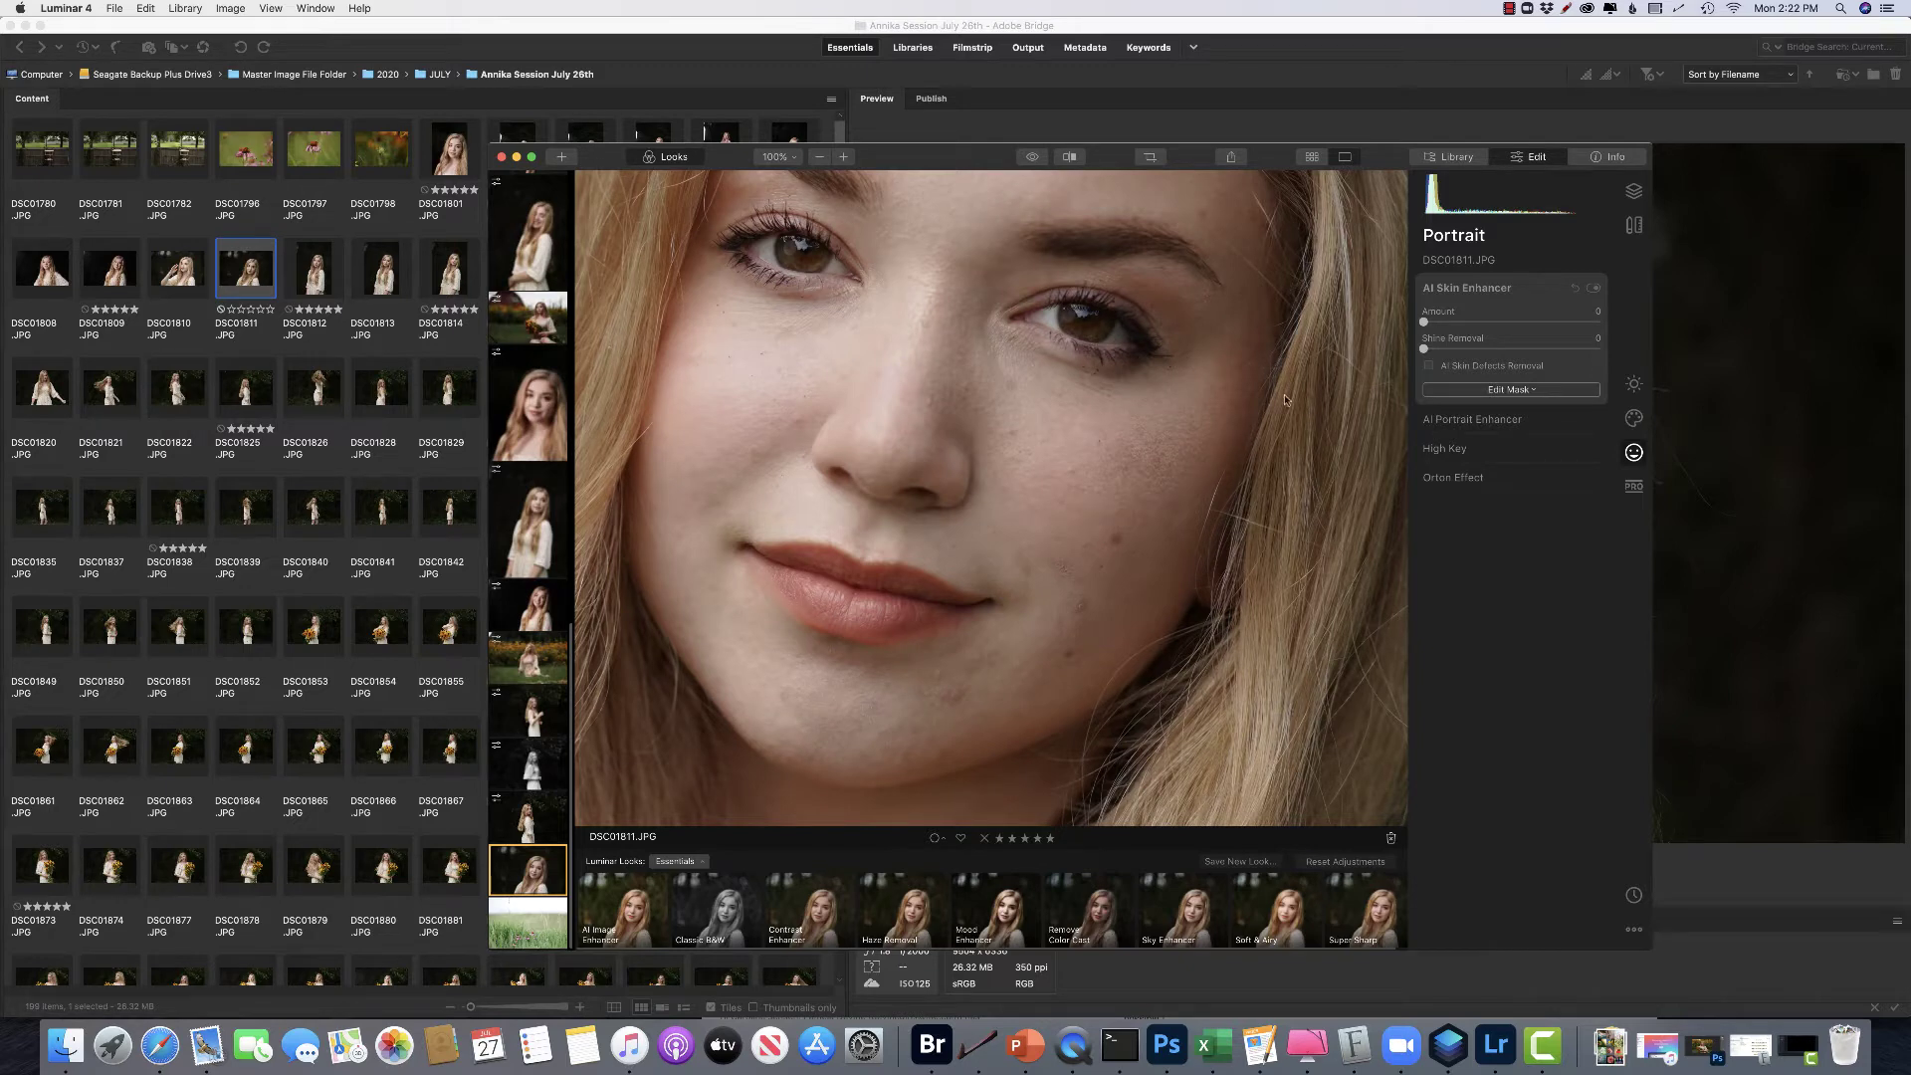
{"action": "left_click_drag", "start_coordinate": [1424, 324], "coordinate": [1533, 326]}
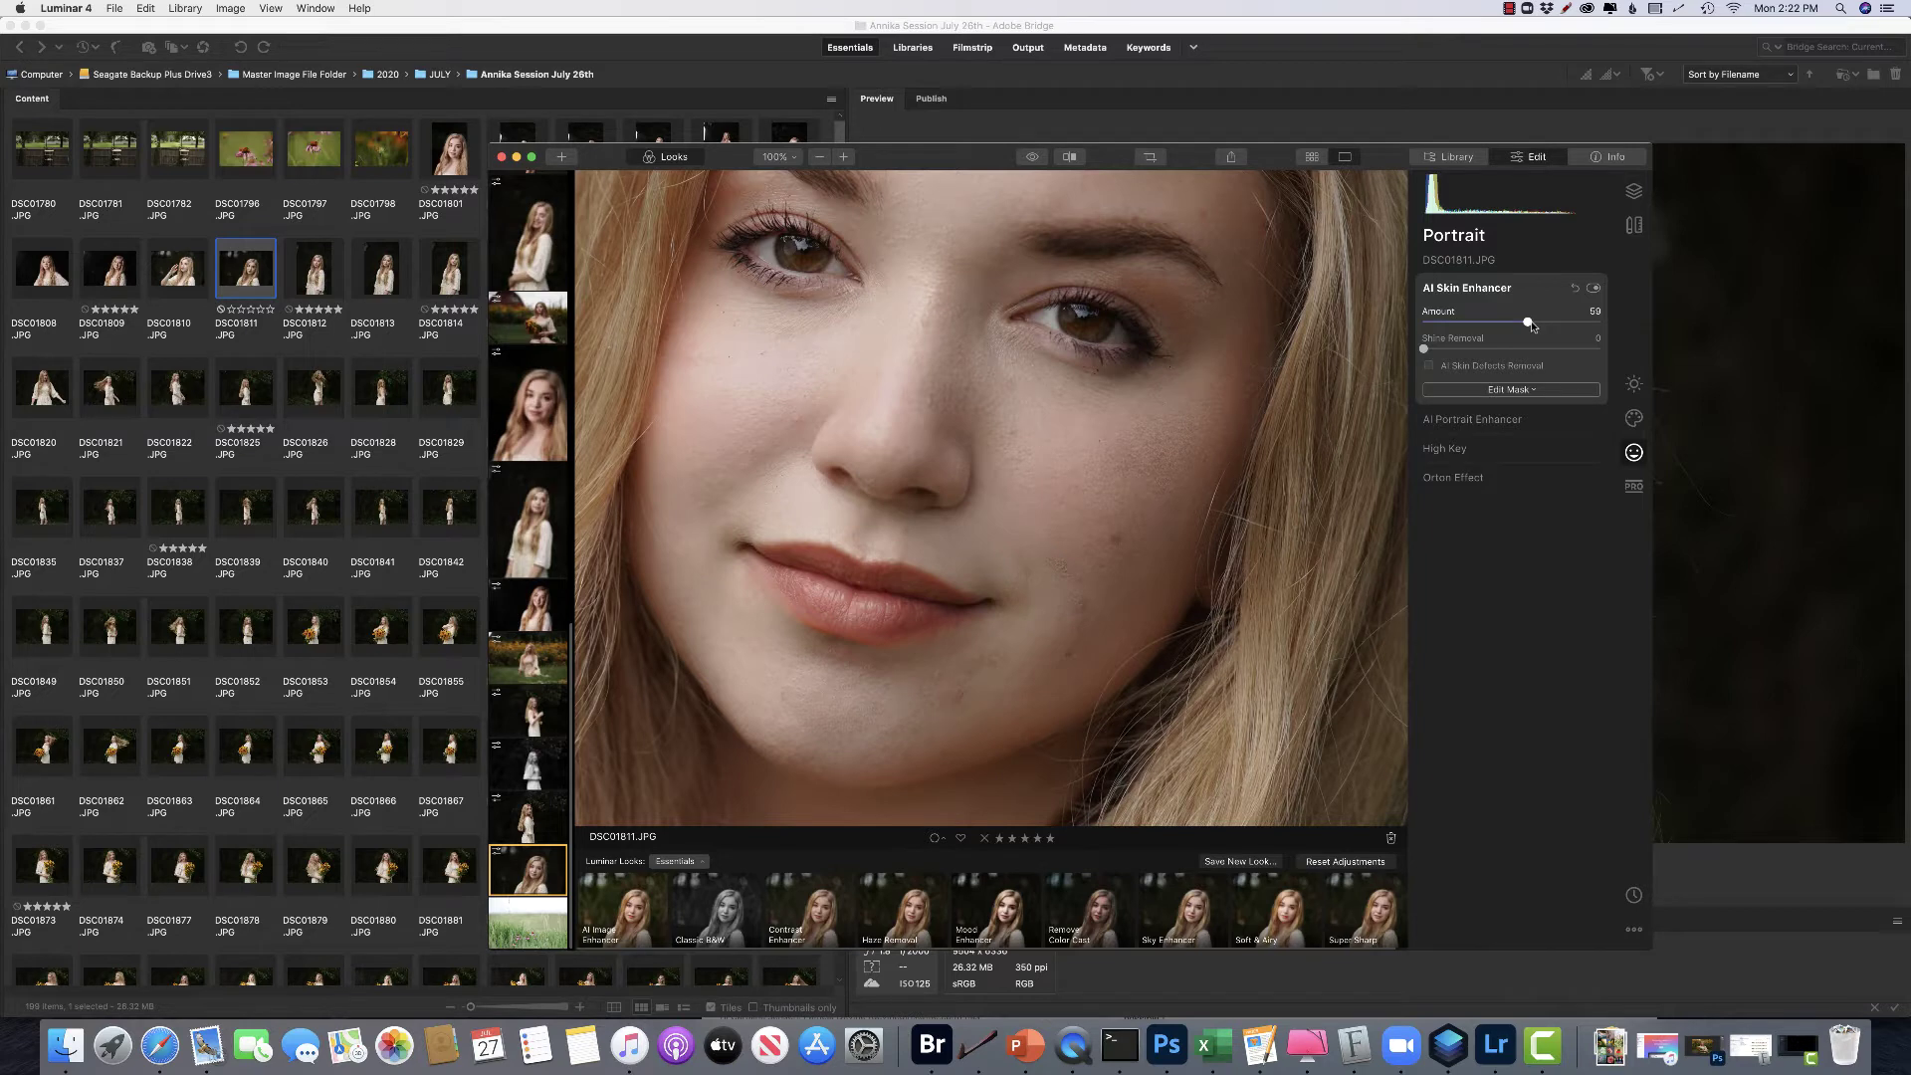
{"action": "left_click_drag", "start_coordinate": [1533, 326], "coordinate": [1466, 351]}
{"action": "left_click", "coordinate": [1035, 157]}
{"action": "left_click_drag", "start_coordinate": [1526, 323], "coordinate": [1484, 323]}
{"action": "left_click_drag", "start_coordinate": [1483, 323], "coordinate": [1506, 323]}
- Set AI Portrait Enhancer to Face Light 21, Eye Whitening 15, Eye Enhancer 15, Dark Circles Removal 24, Improve Eyebrows 27, and add some Teeth Whitening
{"action": "left_click", "coordinate": [1463, 420]}
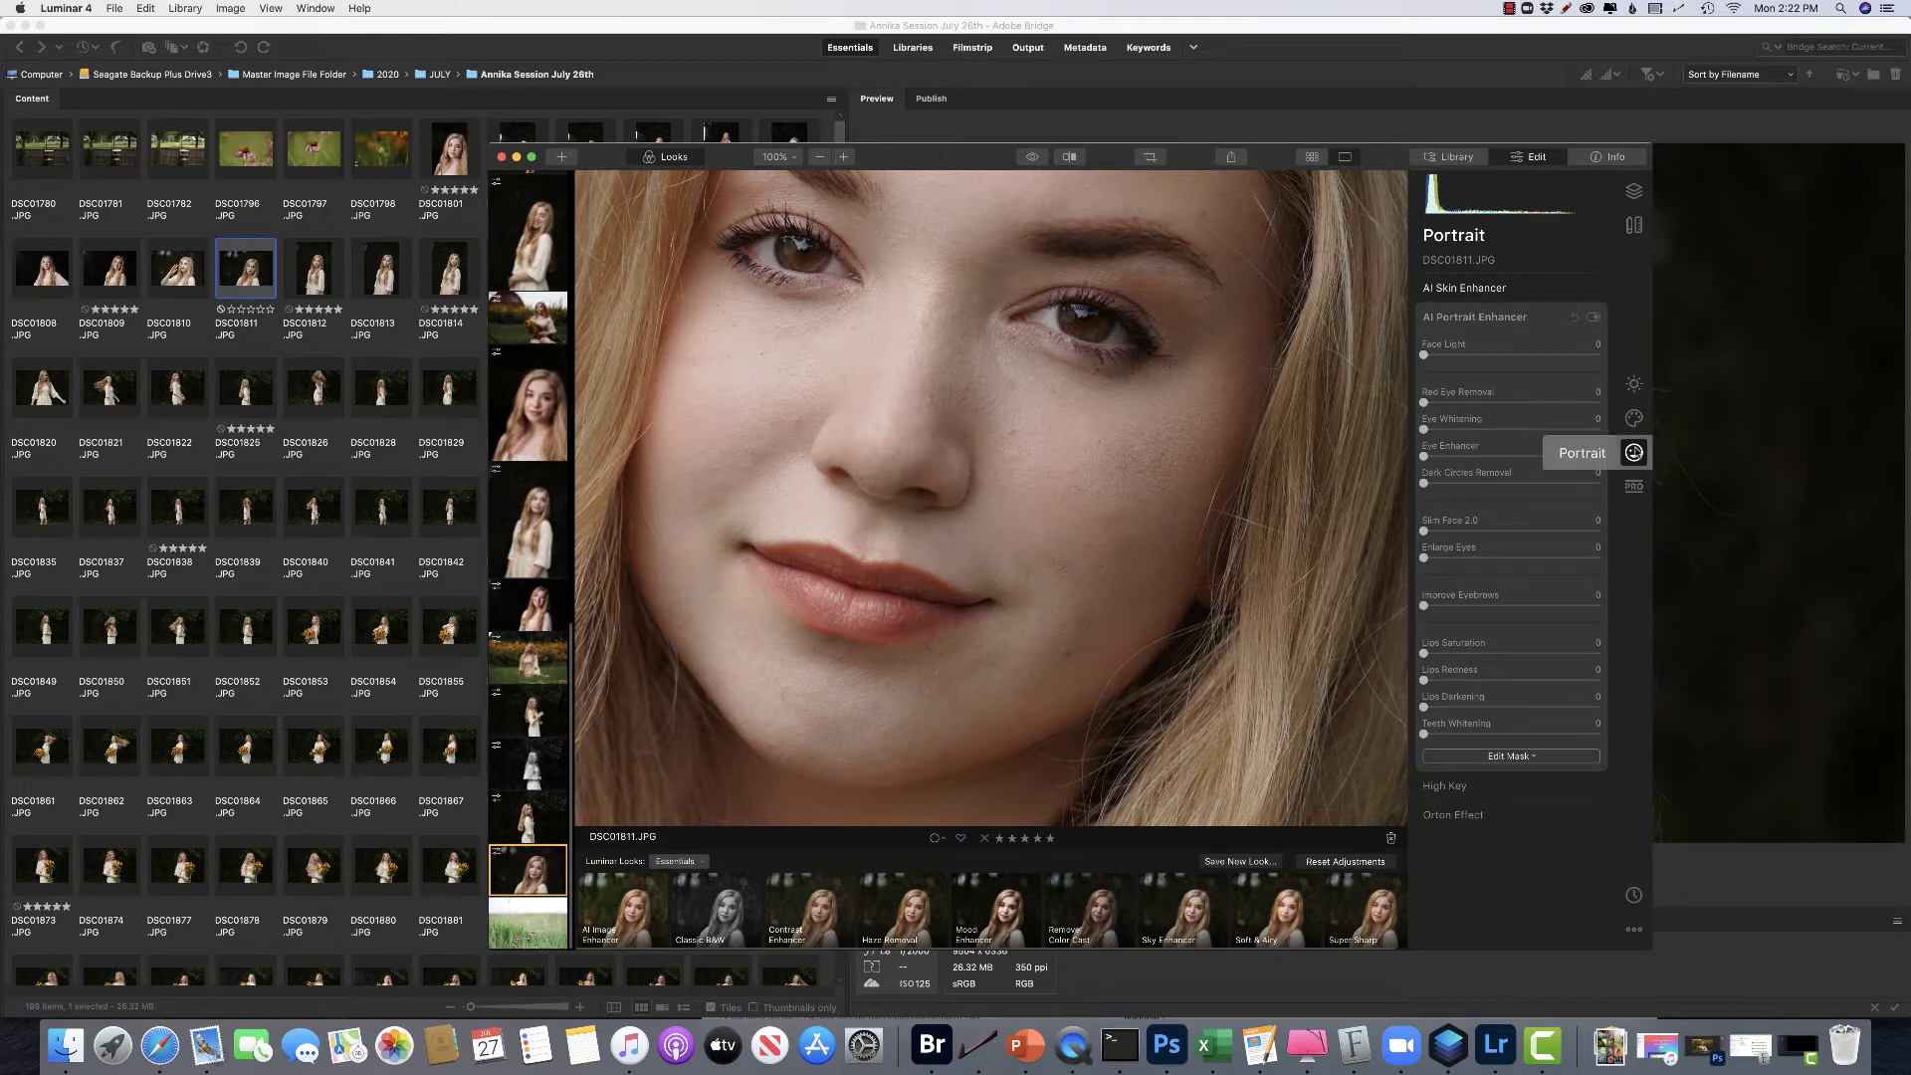
{"action": "left_click_drag", "start_coordinate": [1458, 360], "coordinate": [1464, 360]}
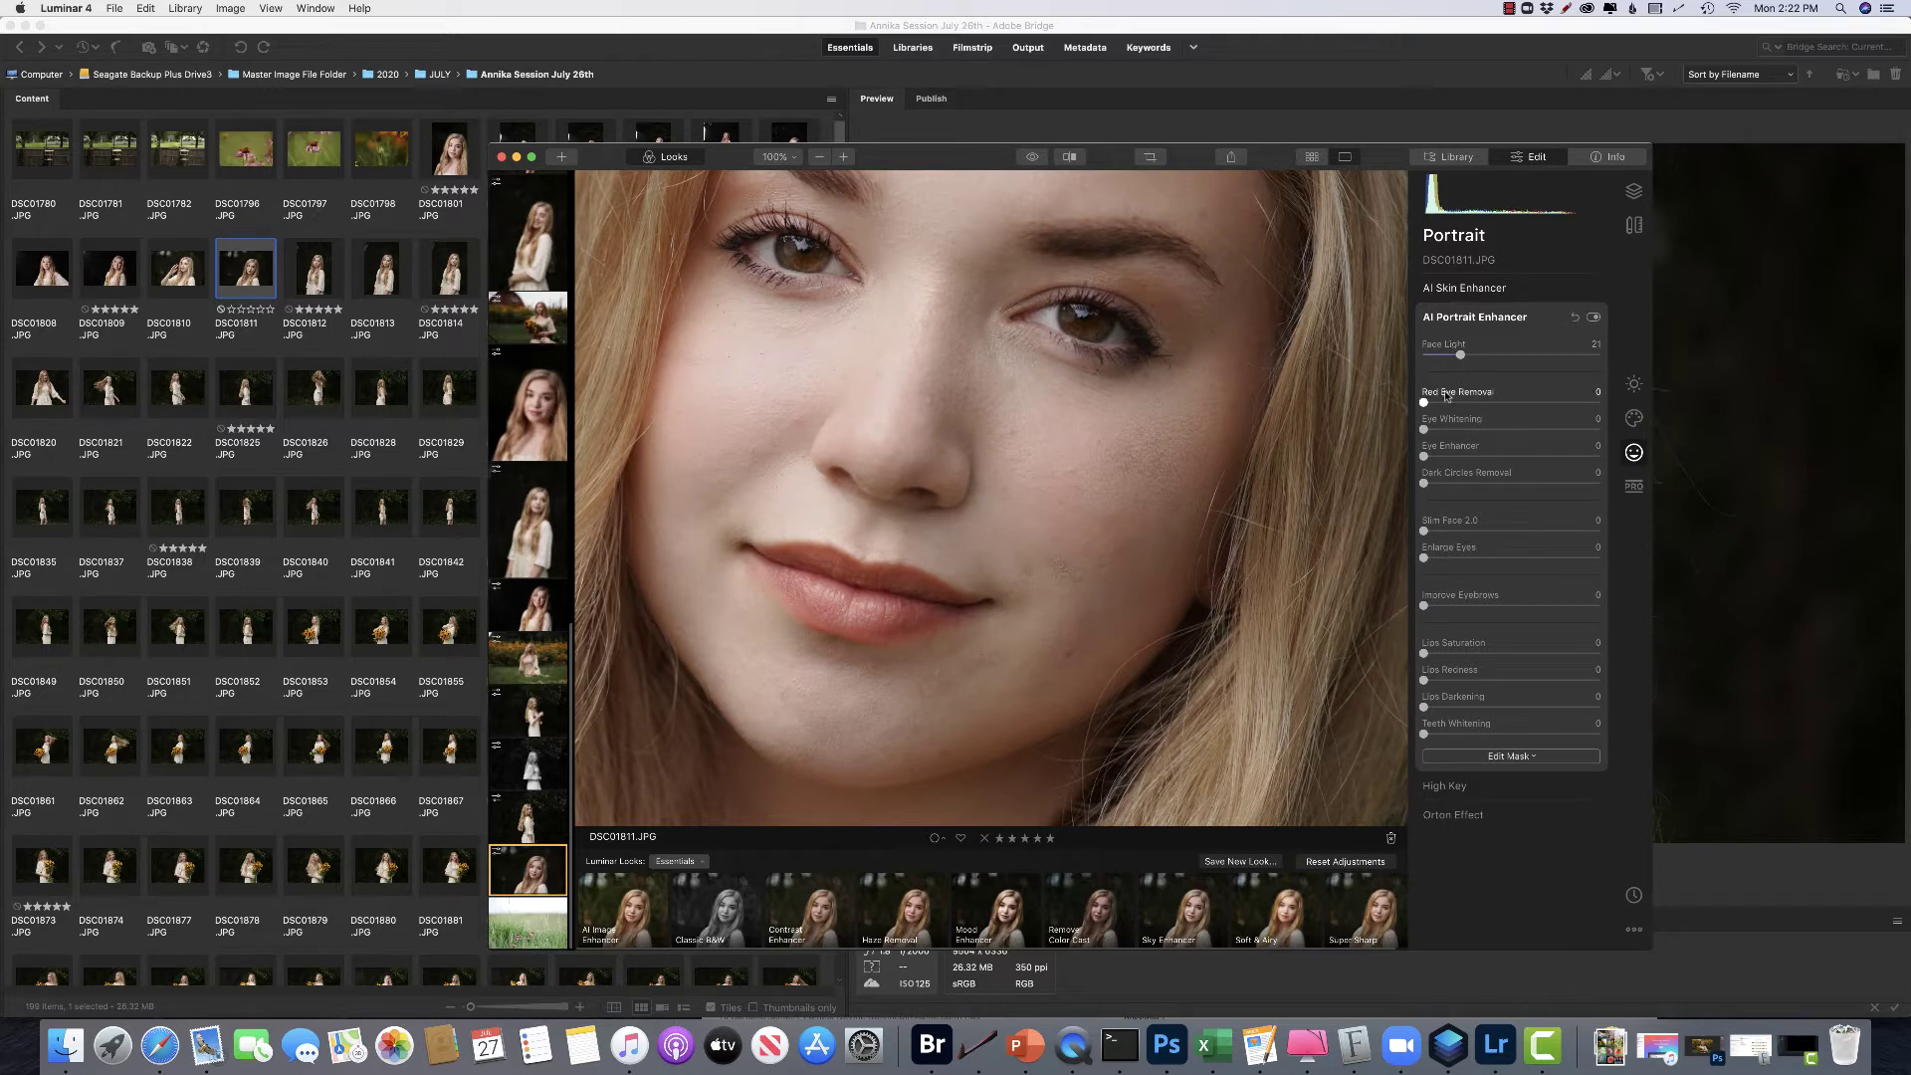
{"action": "left_click_drag", "start_coordinate": [1423, 430], "coordinate": [1452, 458]}
{"action": "left_click_drag", "start_coordinate": [1425, 485], "coordinate": [1471, 487]}
{"action": "left_click_drag", "start_coordinate": [1424, 605], "coordinate": [1473, 607]}
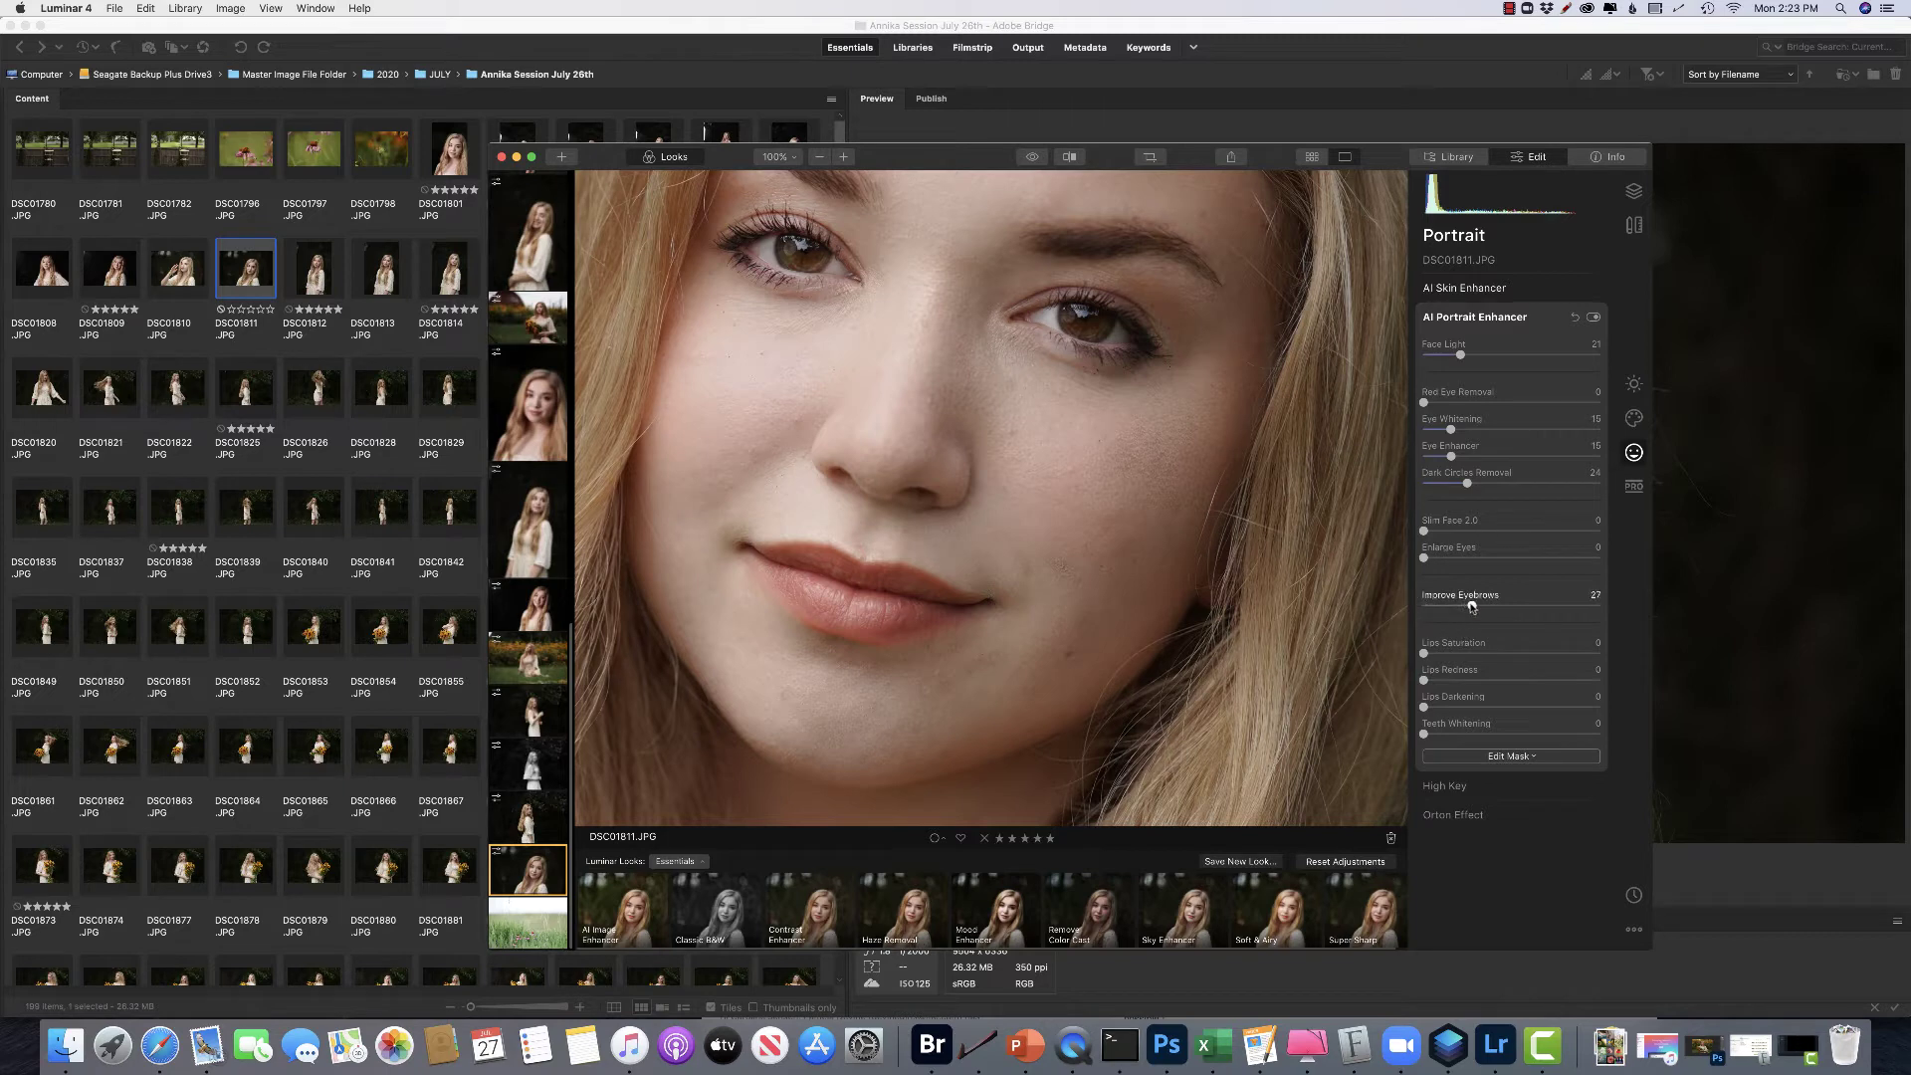
{"action": "left_click_drag", "start_coordinate": [1055, 463], "coordinate": [1093, 505]}
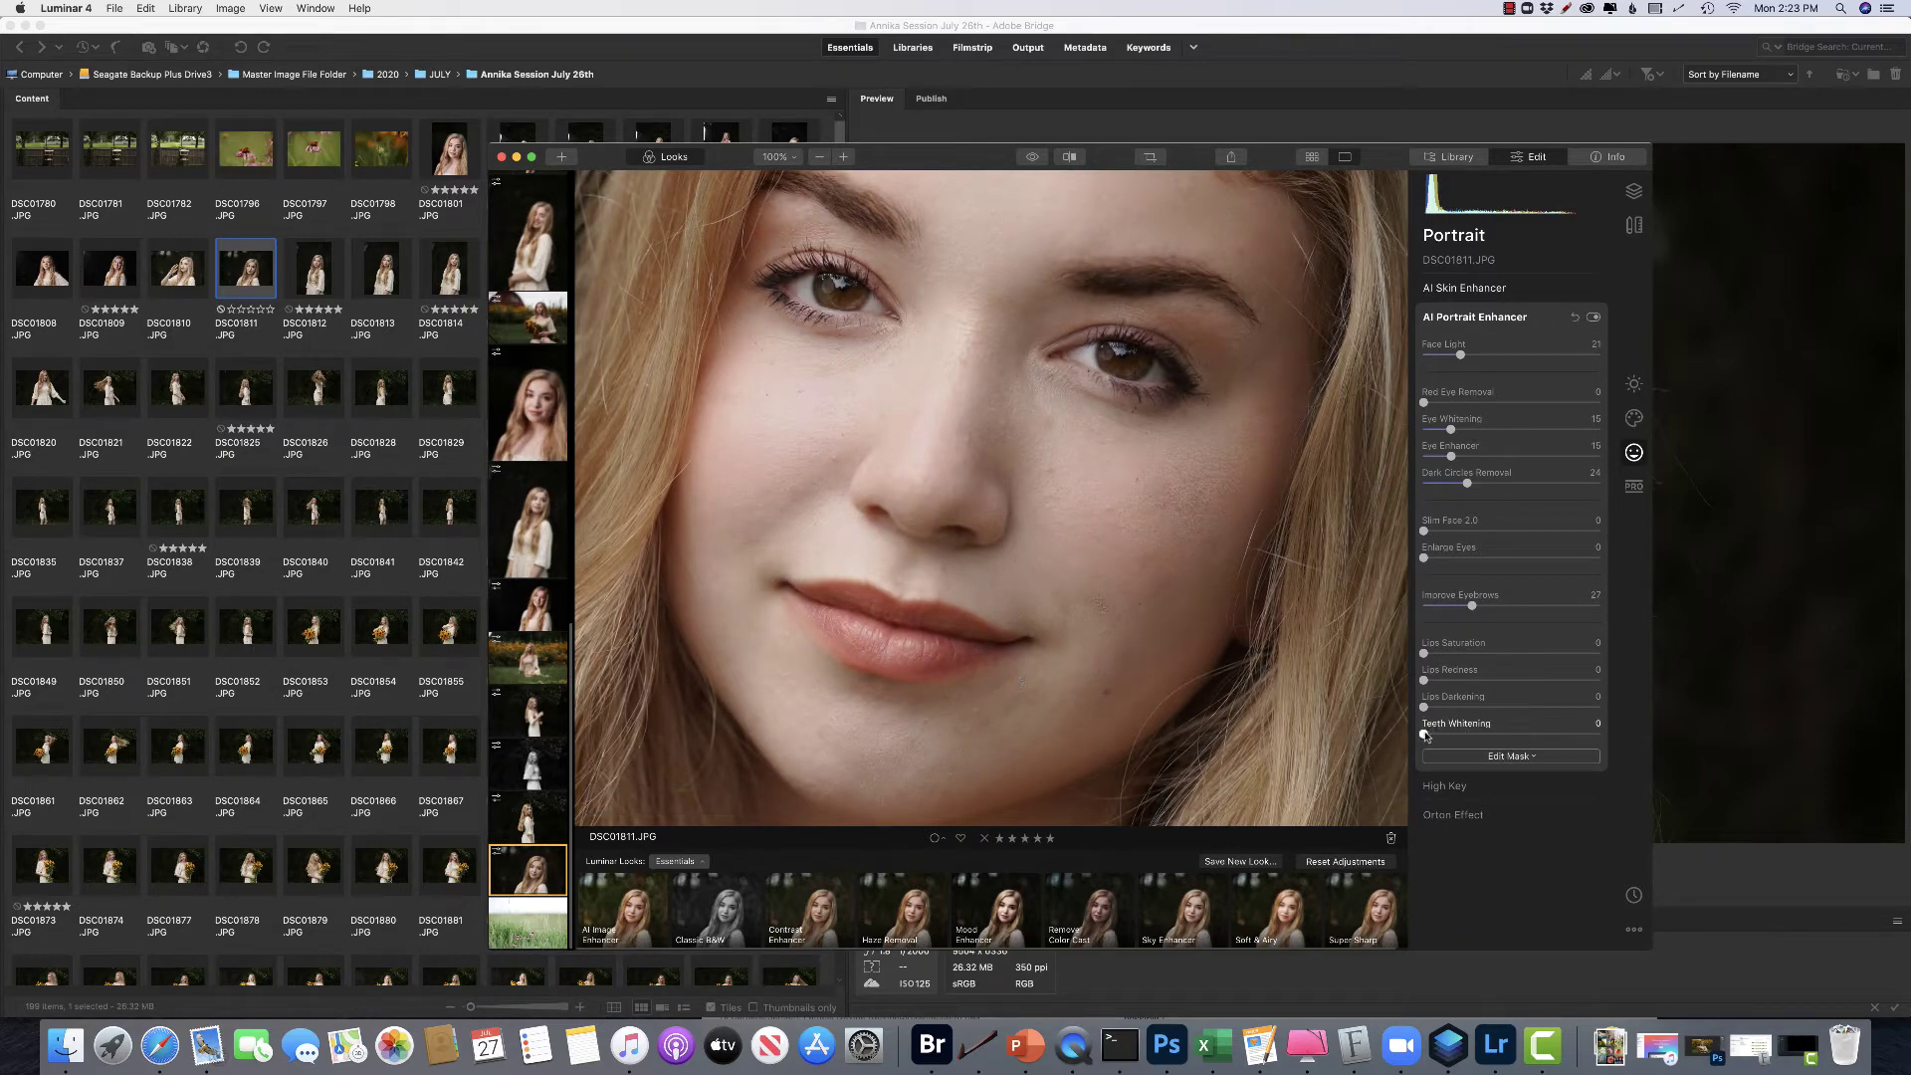
{"action": "left_click_drag", "start_coordinate": [1424, 733], "coordinate": [1459, 737]}
{"action": "left_click", "coordinate": [1464, 319]}
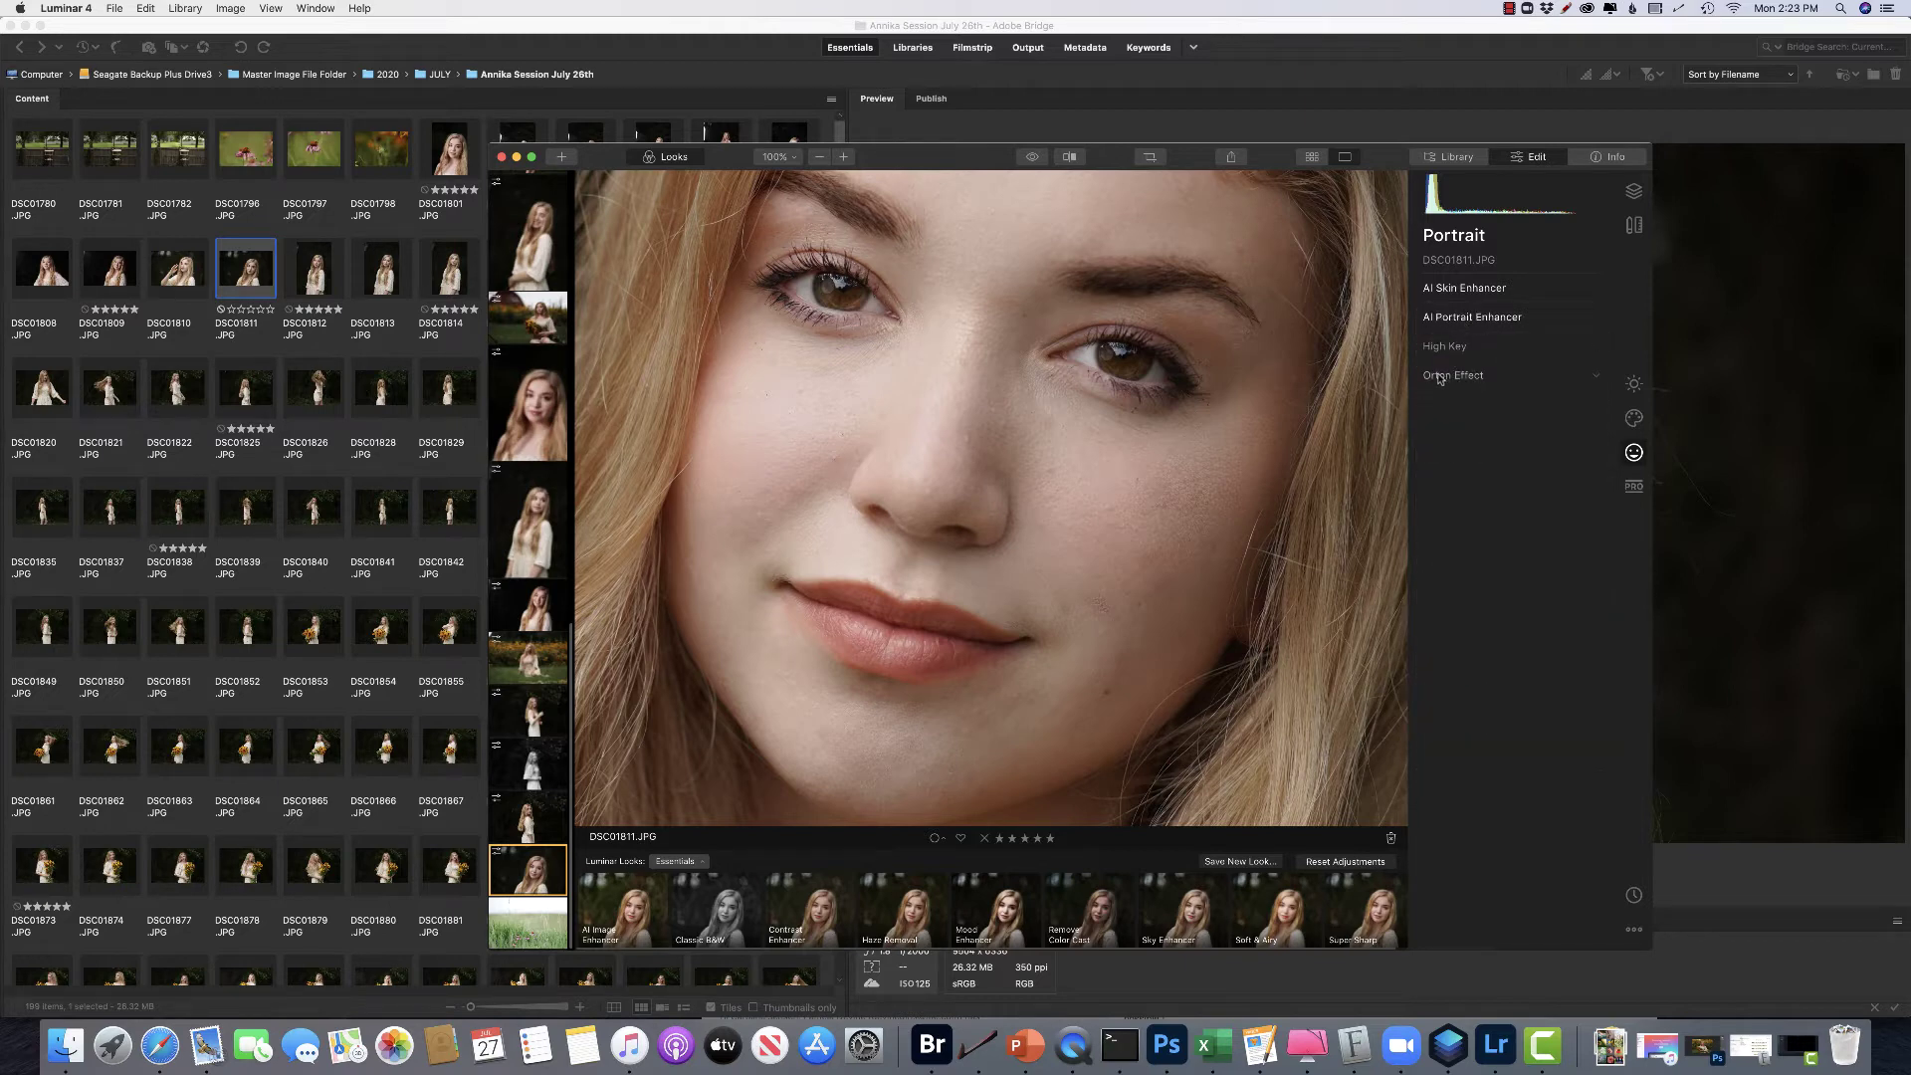
- Apply the Type 1 Orton Effect to the portrait with an amount of 28, checking it at full-image view
{"action": "left_click", "coordinate": [1440, 378]}
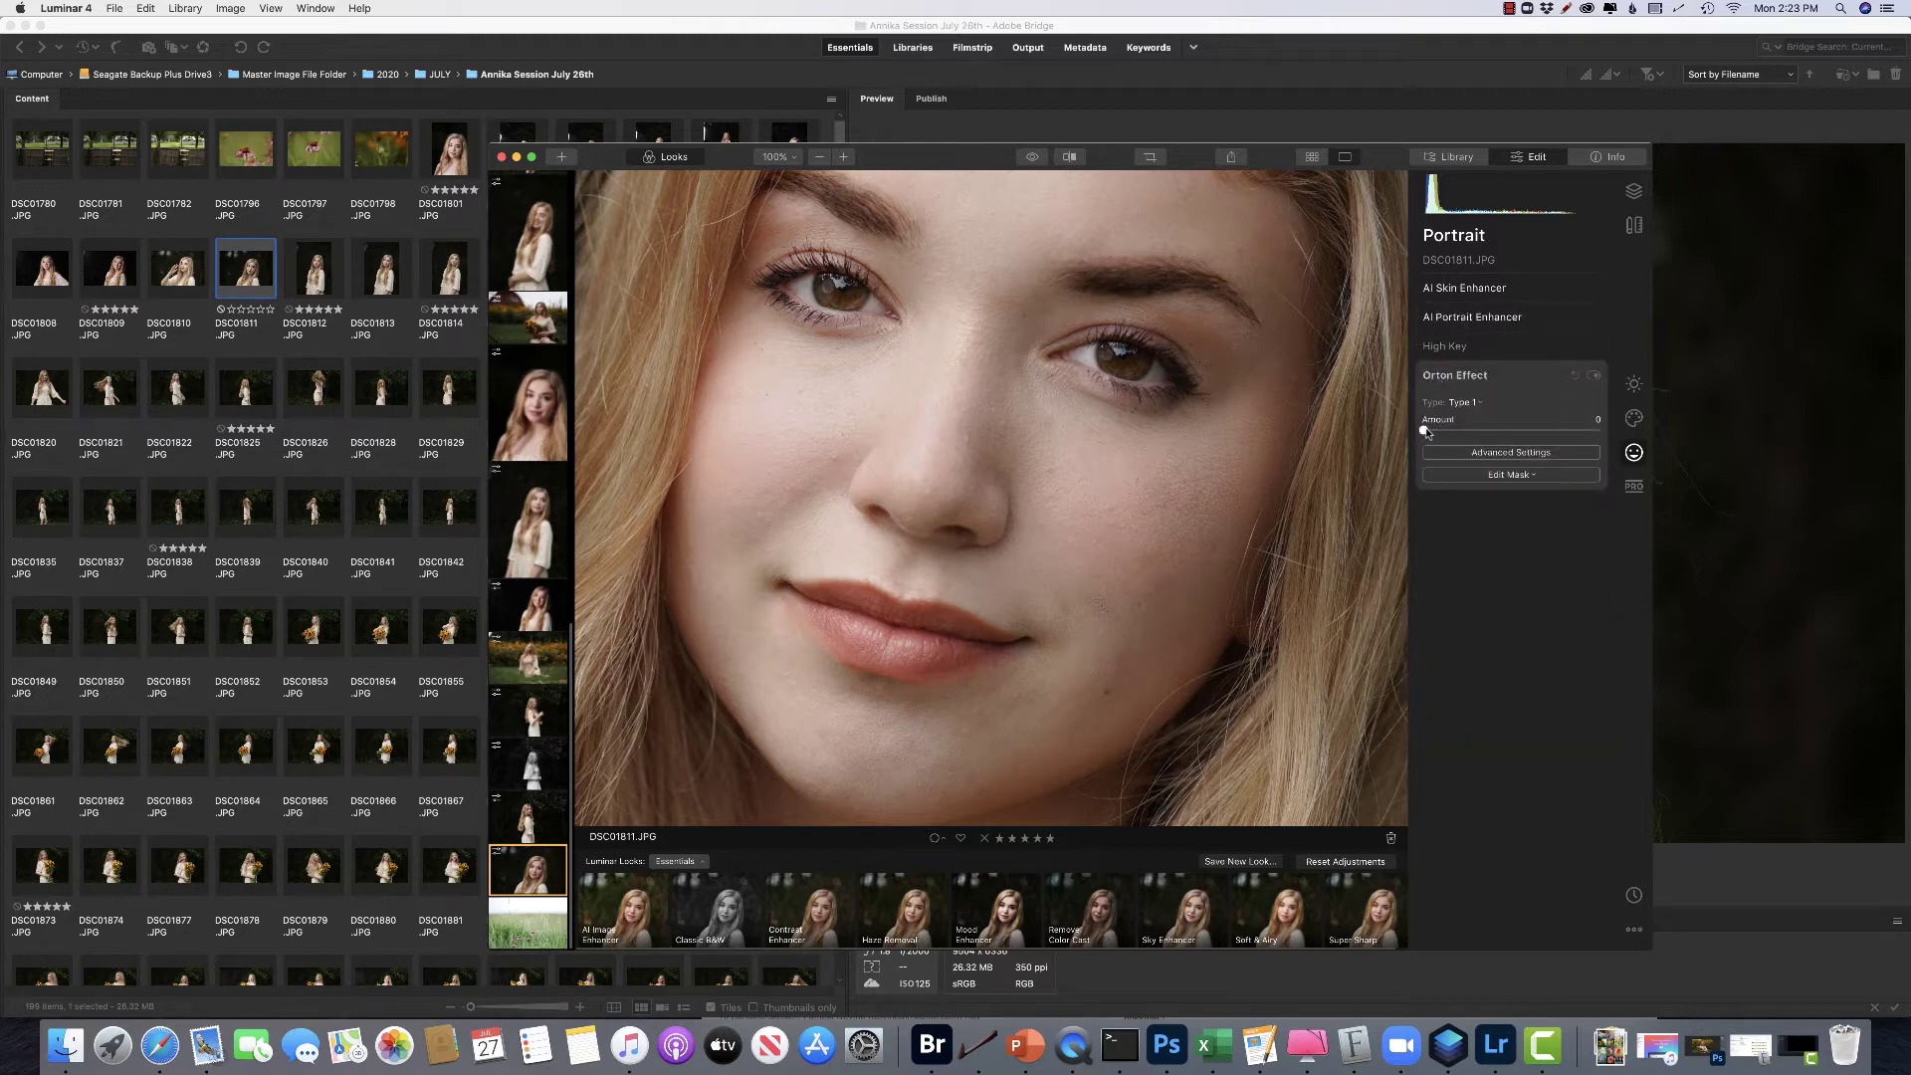
{"action": "left_click_drag", "start_coordinate": [1425, 432], "coordinate": [1460, 432]}
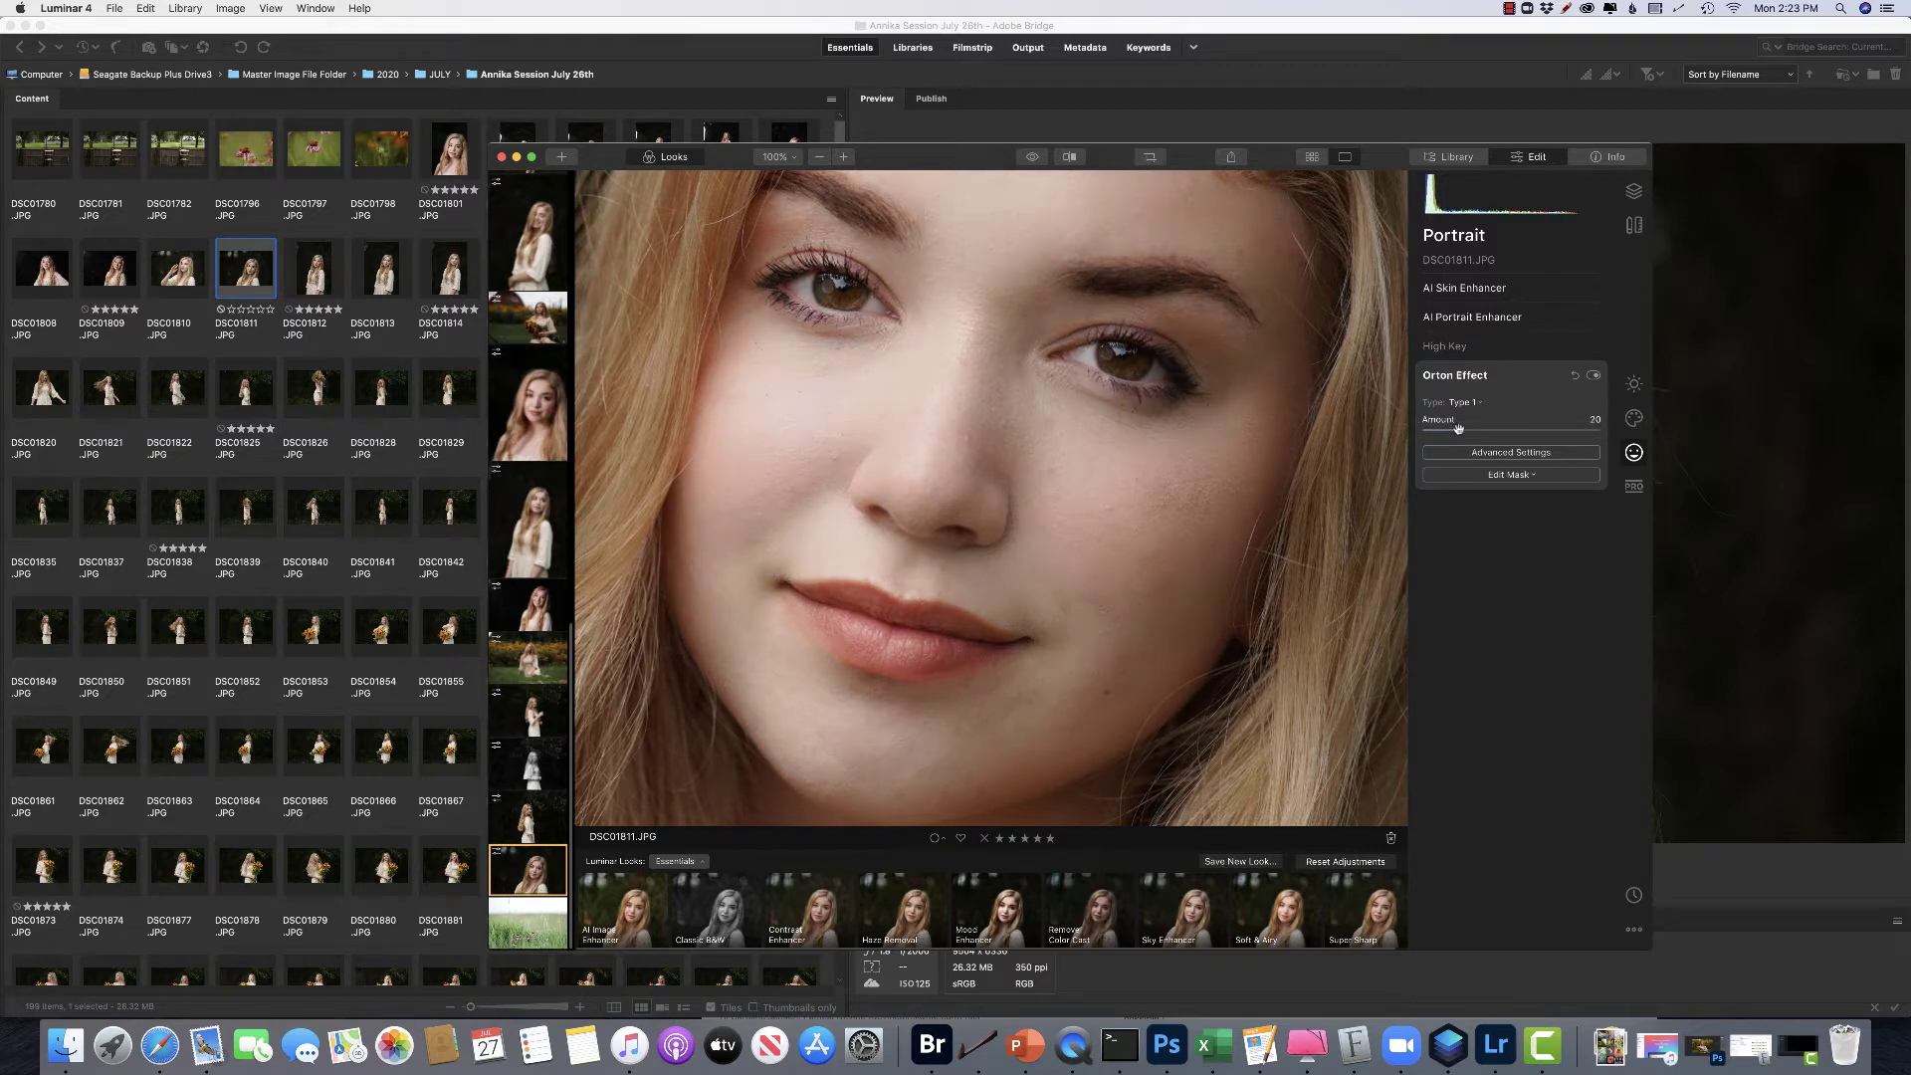
{"action": "left_click", "coordinate": [1237, 469]}
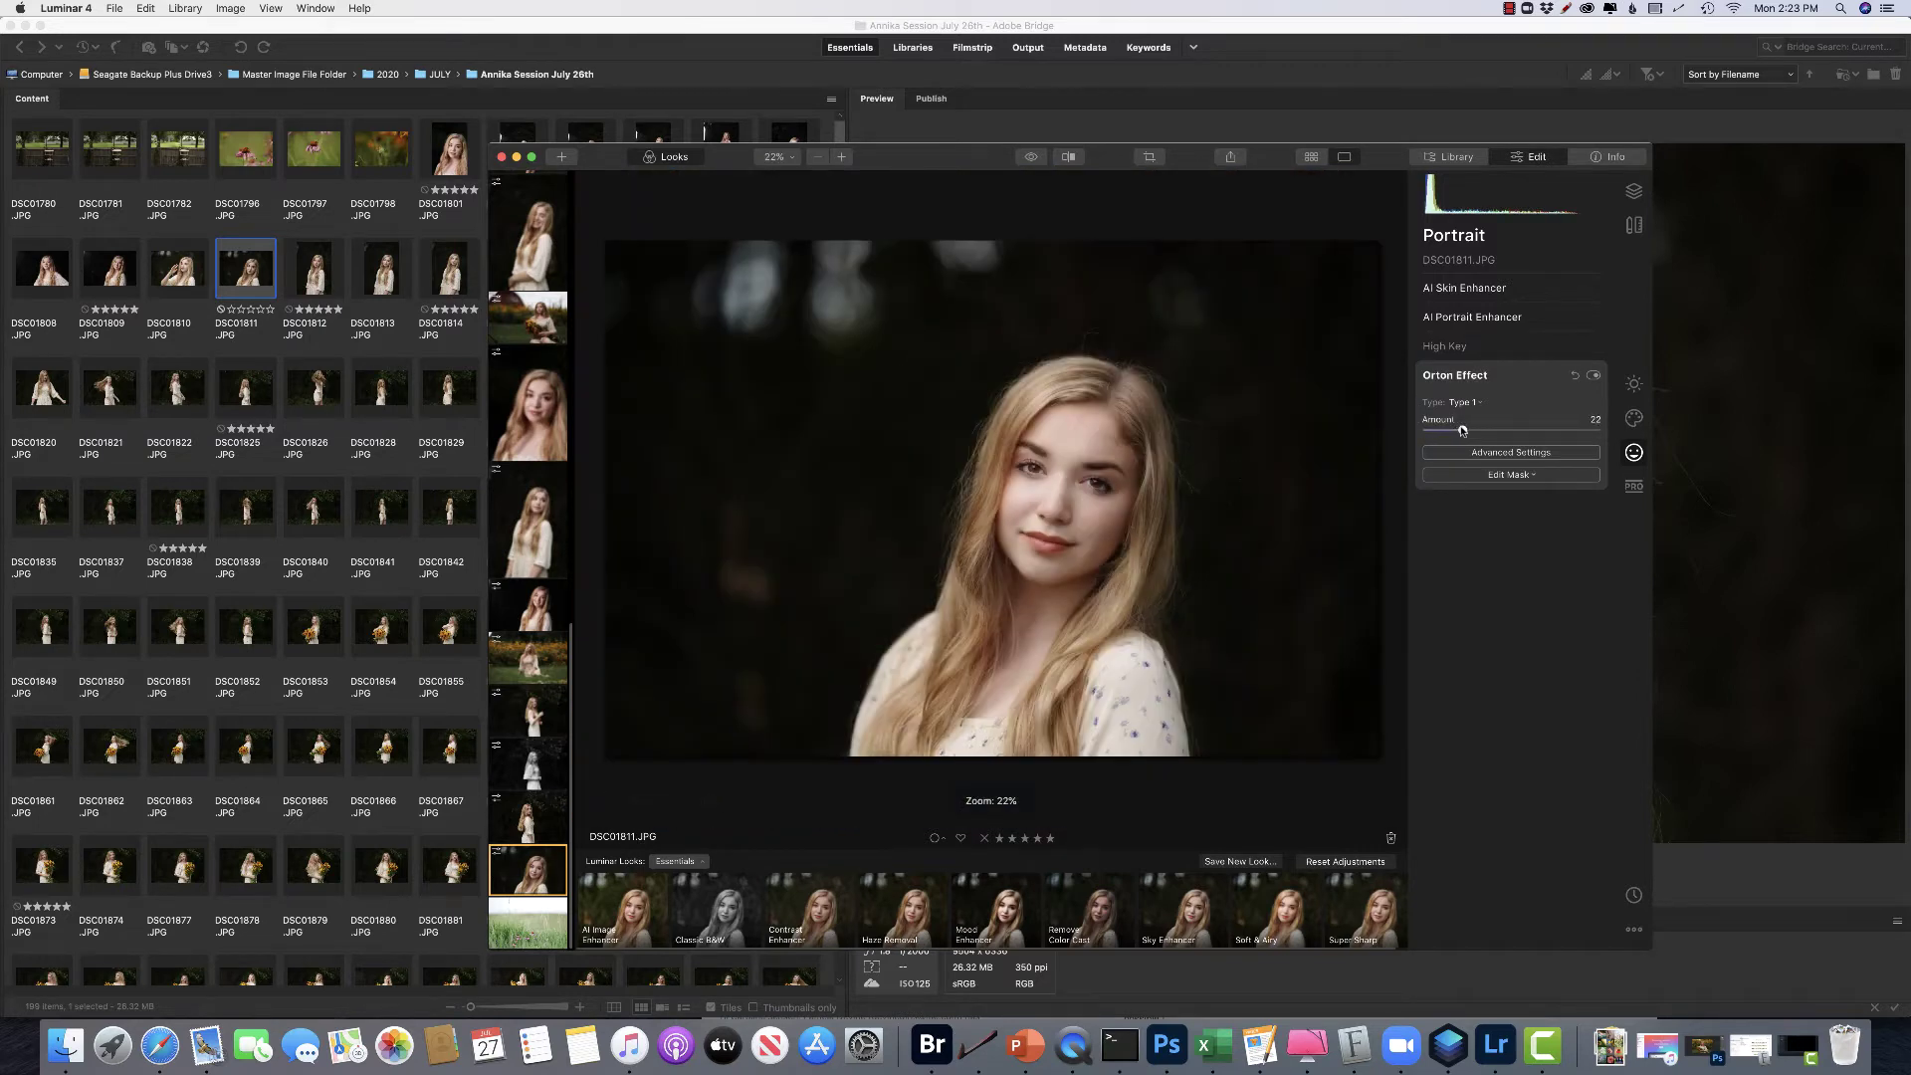
{"action": "left_click_drag", "start_coordinate": [1459, 432], "coordinate": [1474, 430]}
{"action": "left_click", "coordinate": [1285, 499]}
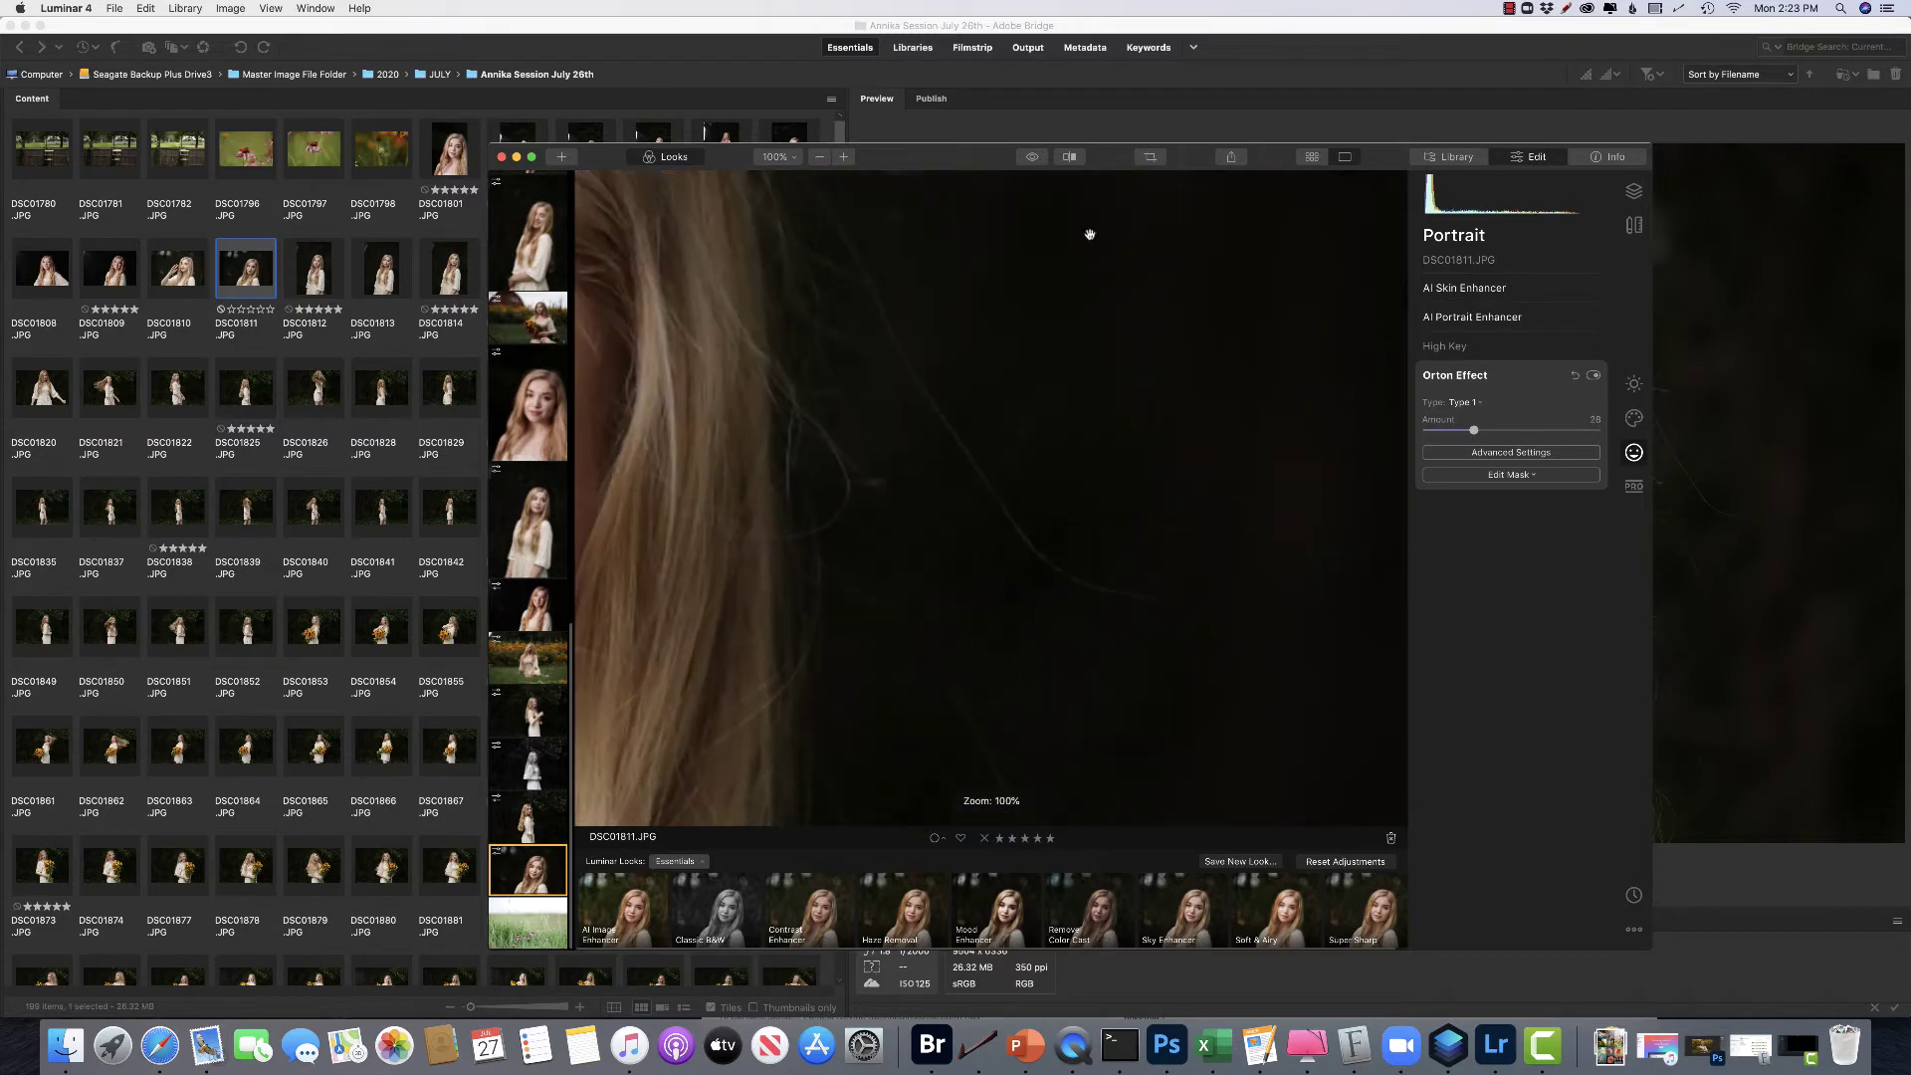
{"action": "left_click", "coordinate": [1091, 244]}
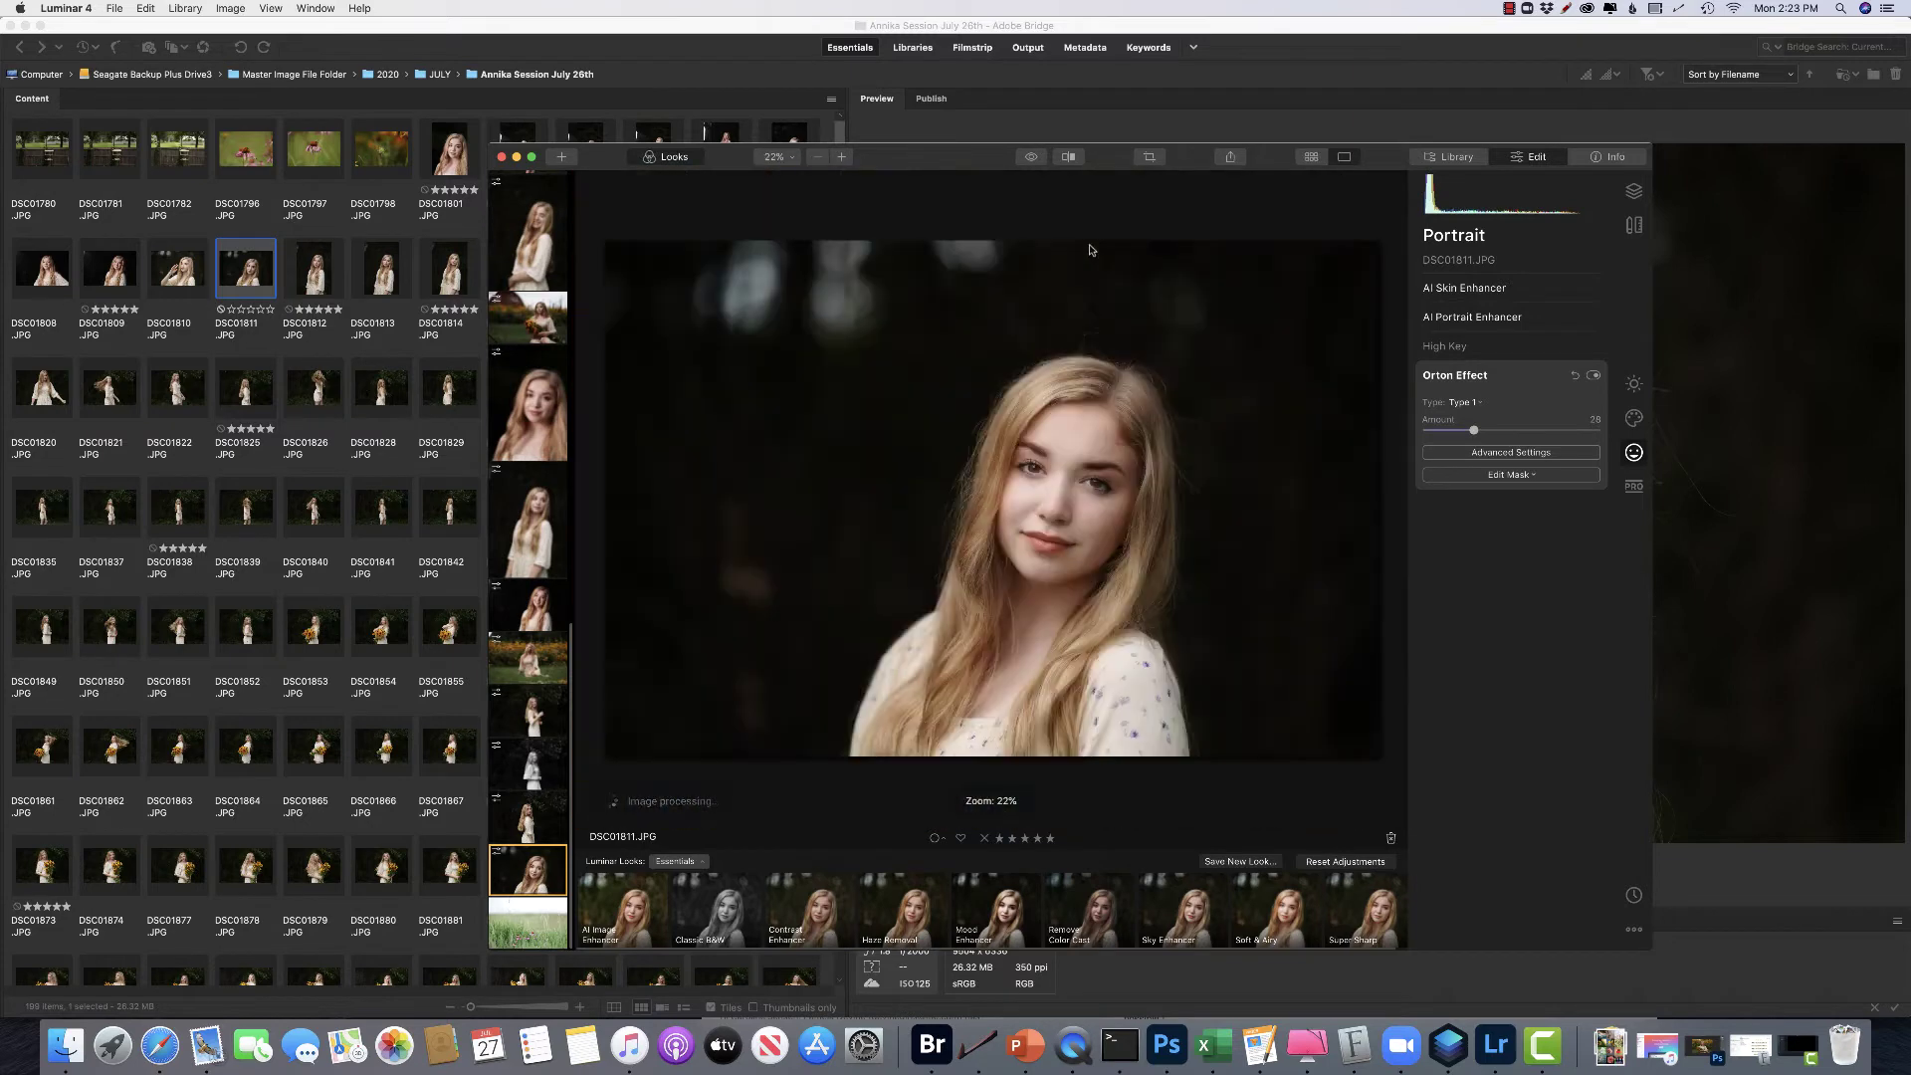
- Compare the retouched portrait with its original version and copy its adjustments for reuse on other photos
{"action": "left_click", "coordinate": [1031, 157]}
{"action": "left_click", "coordinate": [1031, 157]}
{"action": "left_click", "coordinate": [1031, 157]}
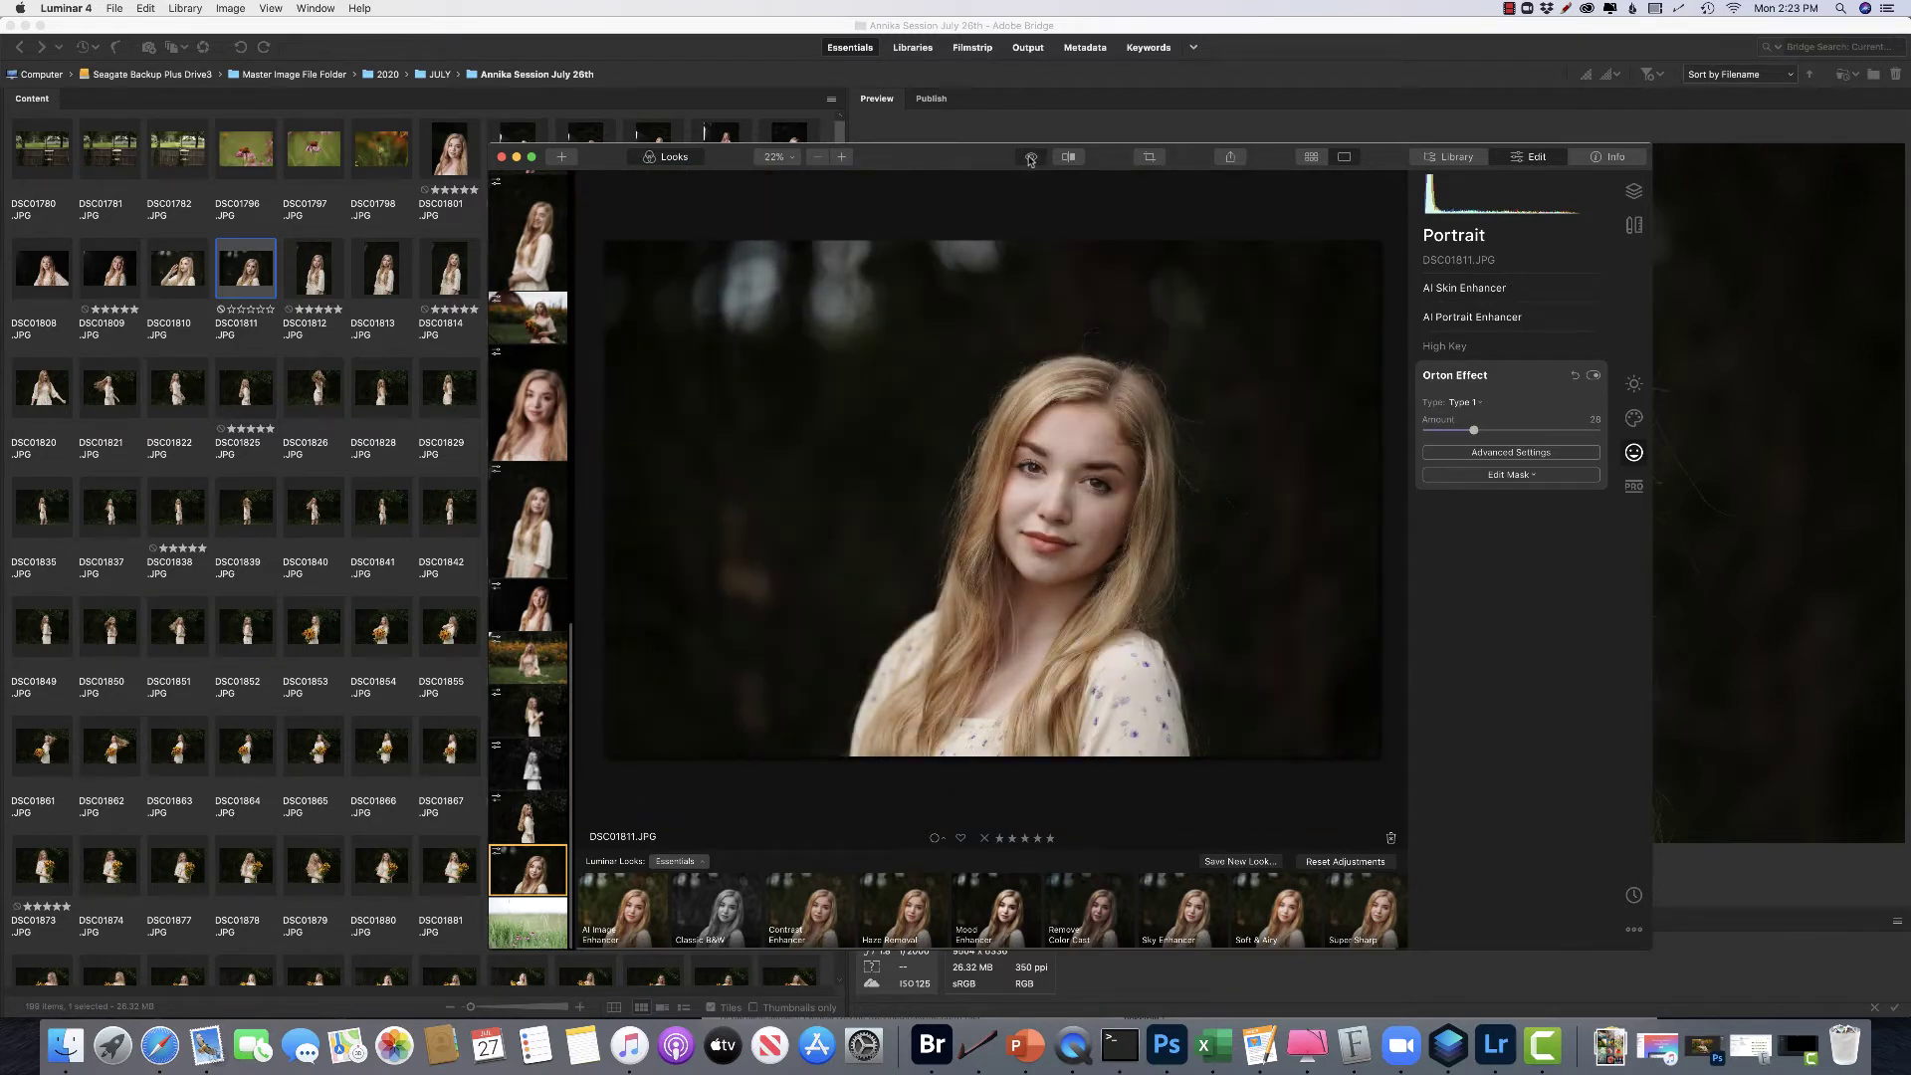
{"action": "left_click", "coordinate": [1031, 157]}
{"action": "left_click", "coordinate": [1031, 157]}
{"action": "left_click", "coordinate": [1031, 157]}
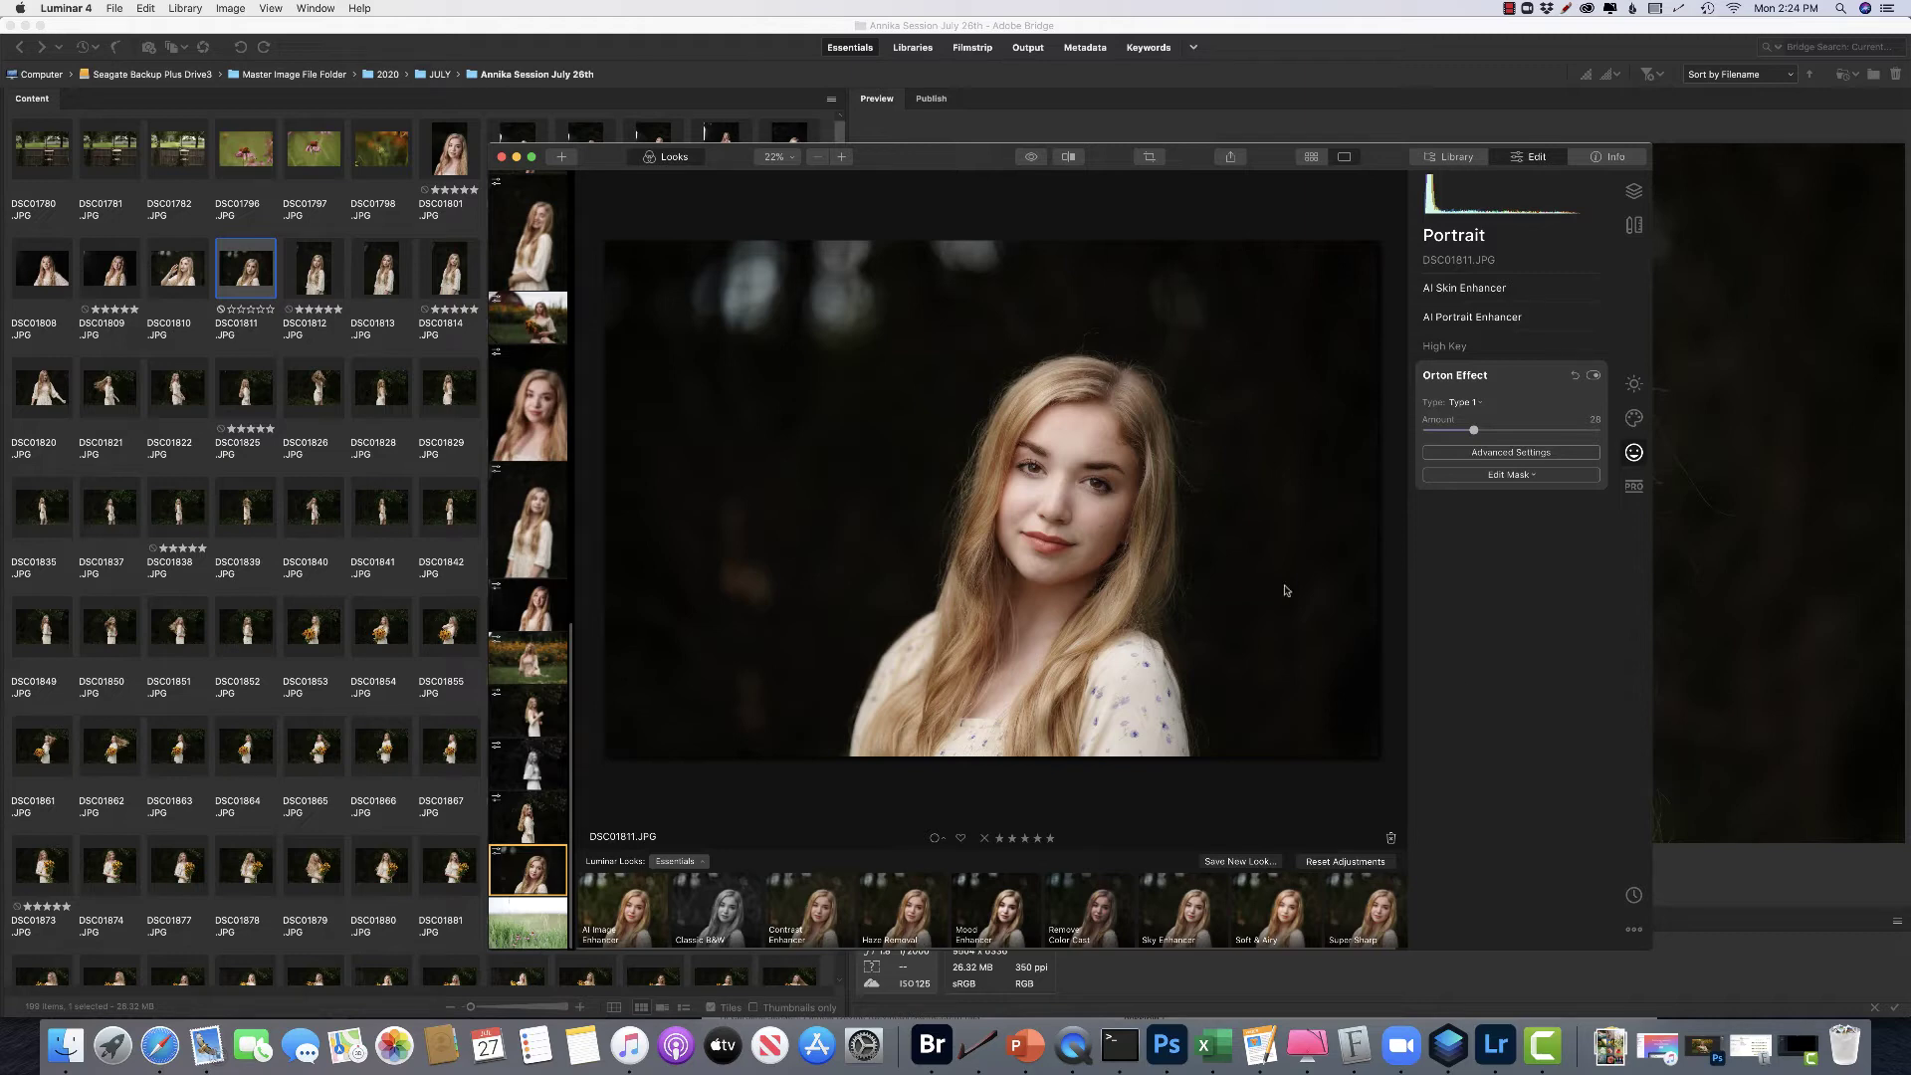
{"action": "left_click", "coordinate": [1634, 931]}
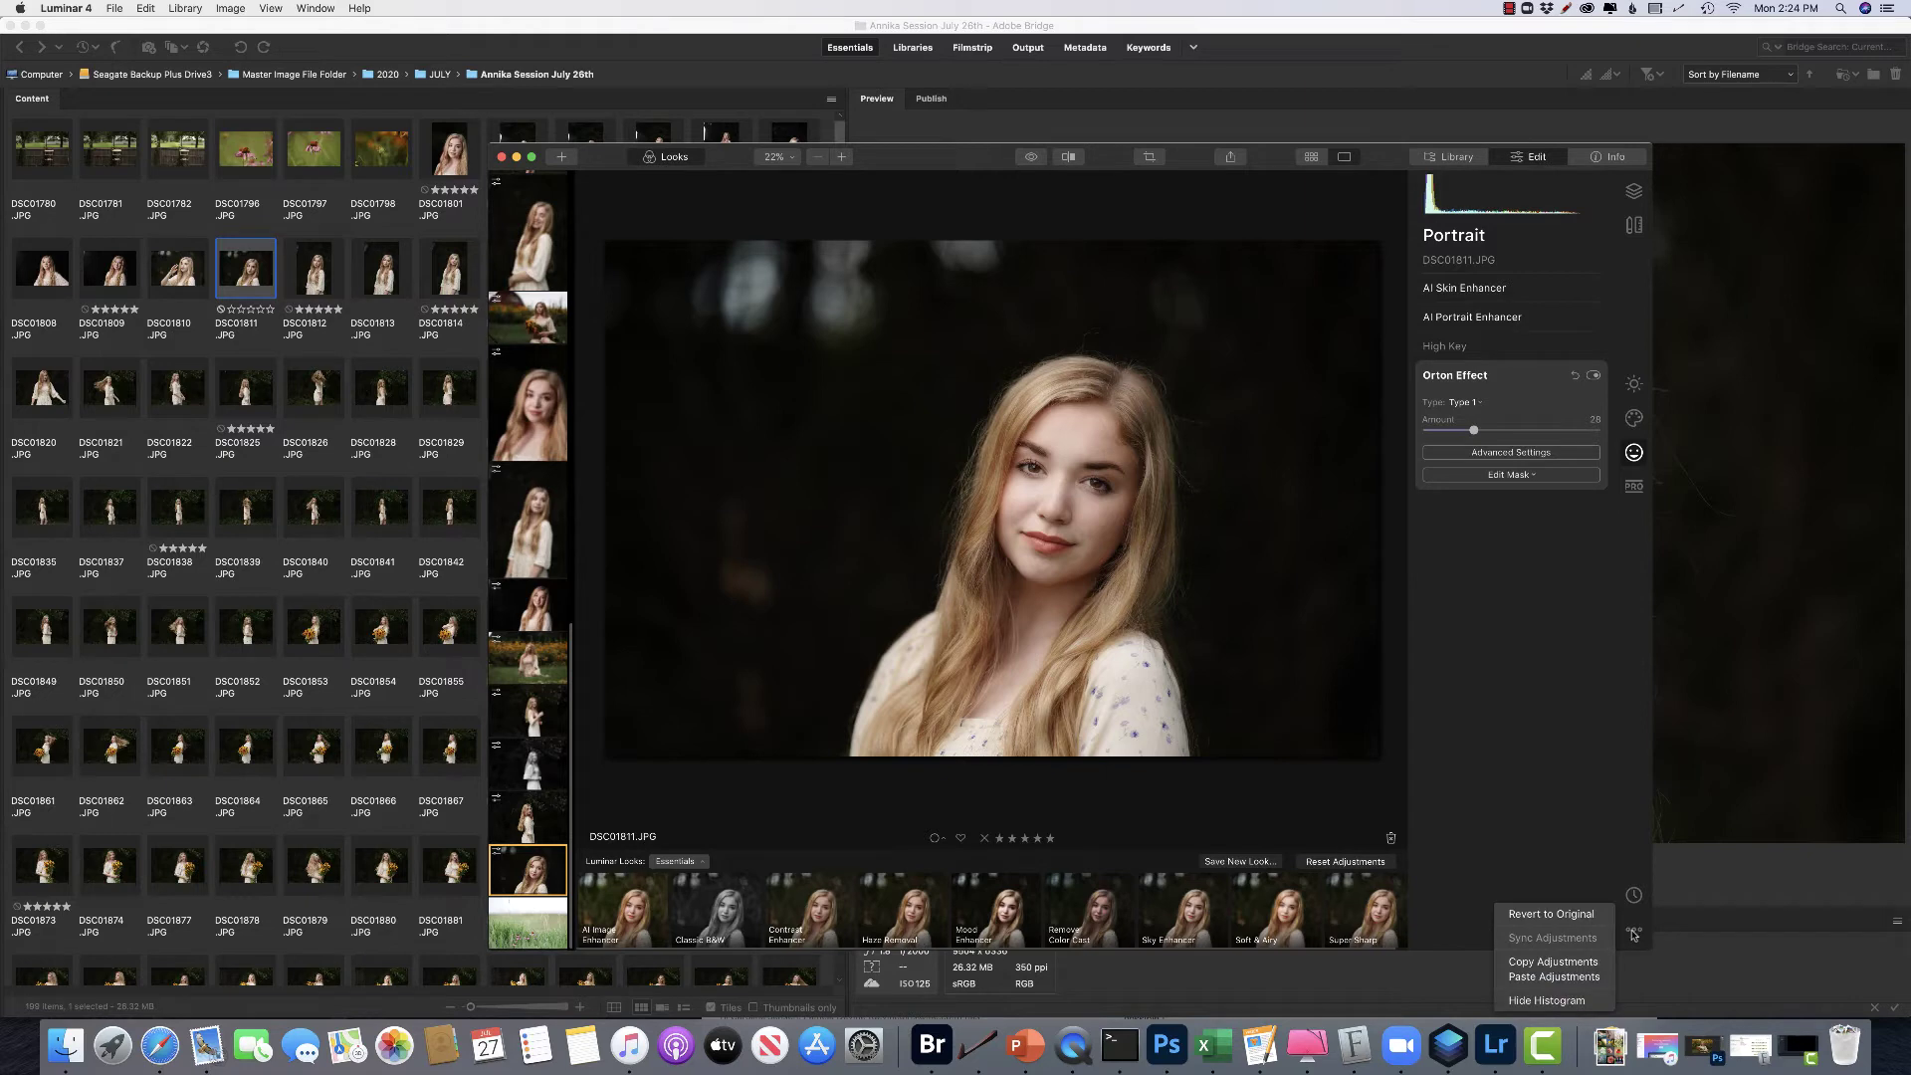
{"action": "left_click", "coordinate": [1591, 962]}
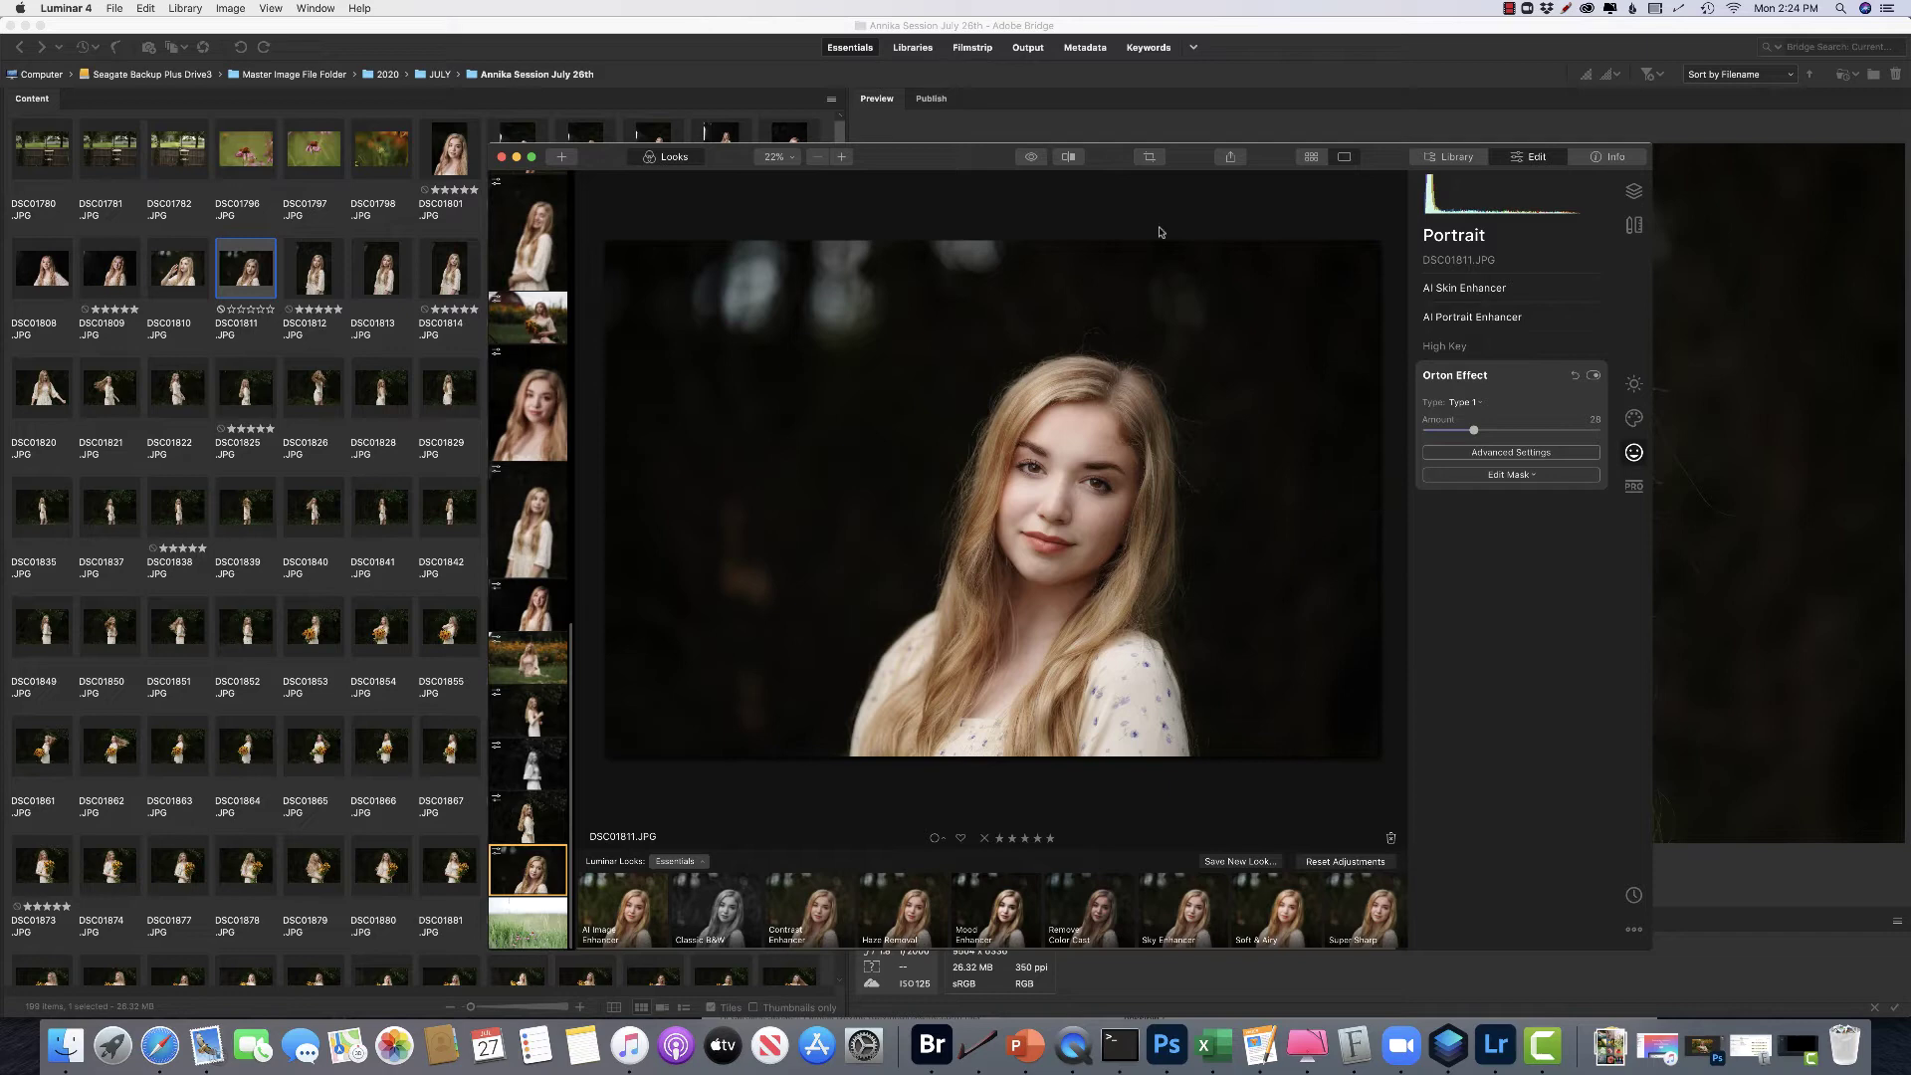
{"action": "left_click", "coordinate": [1232, 157]}
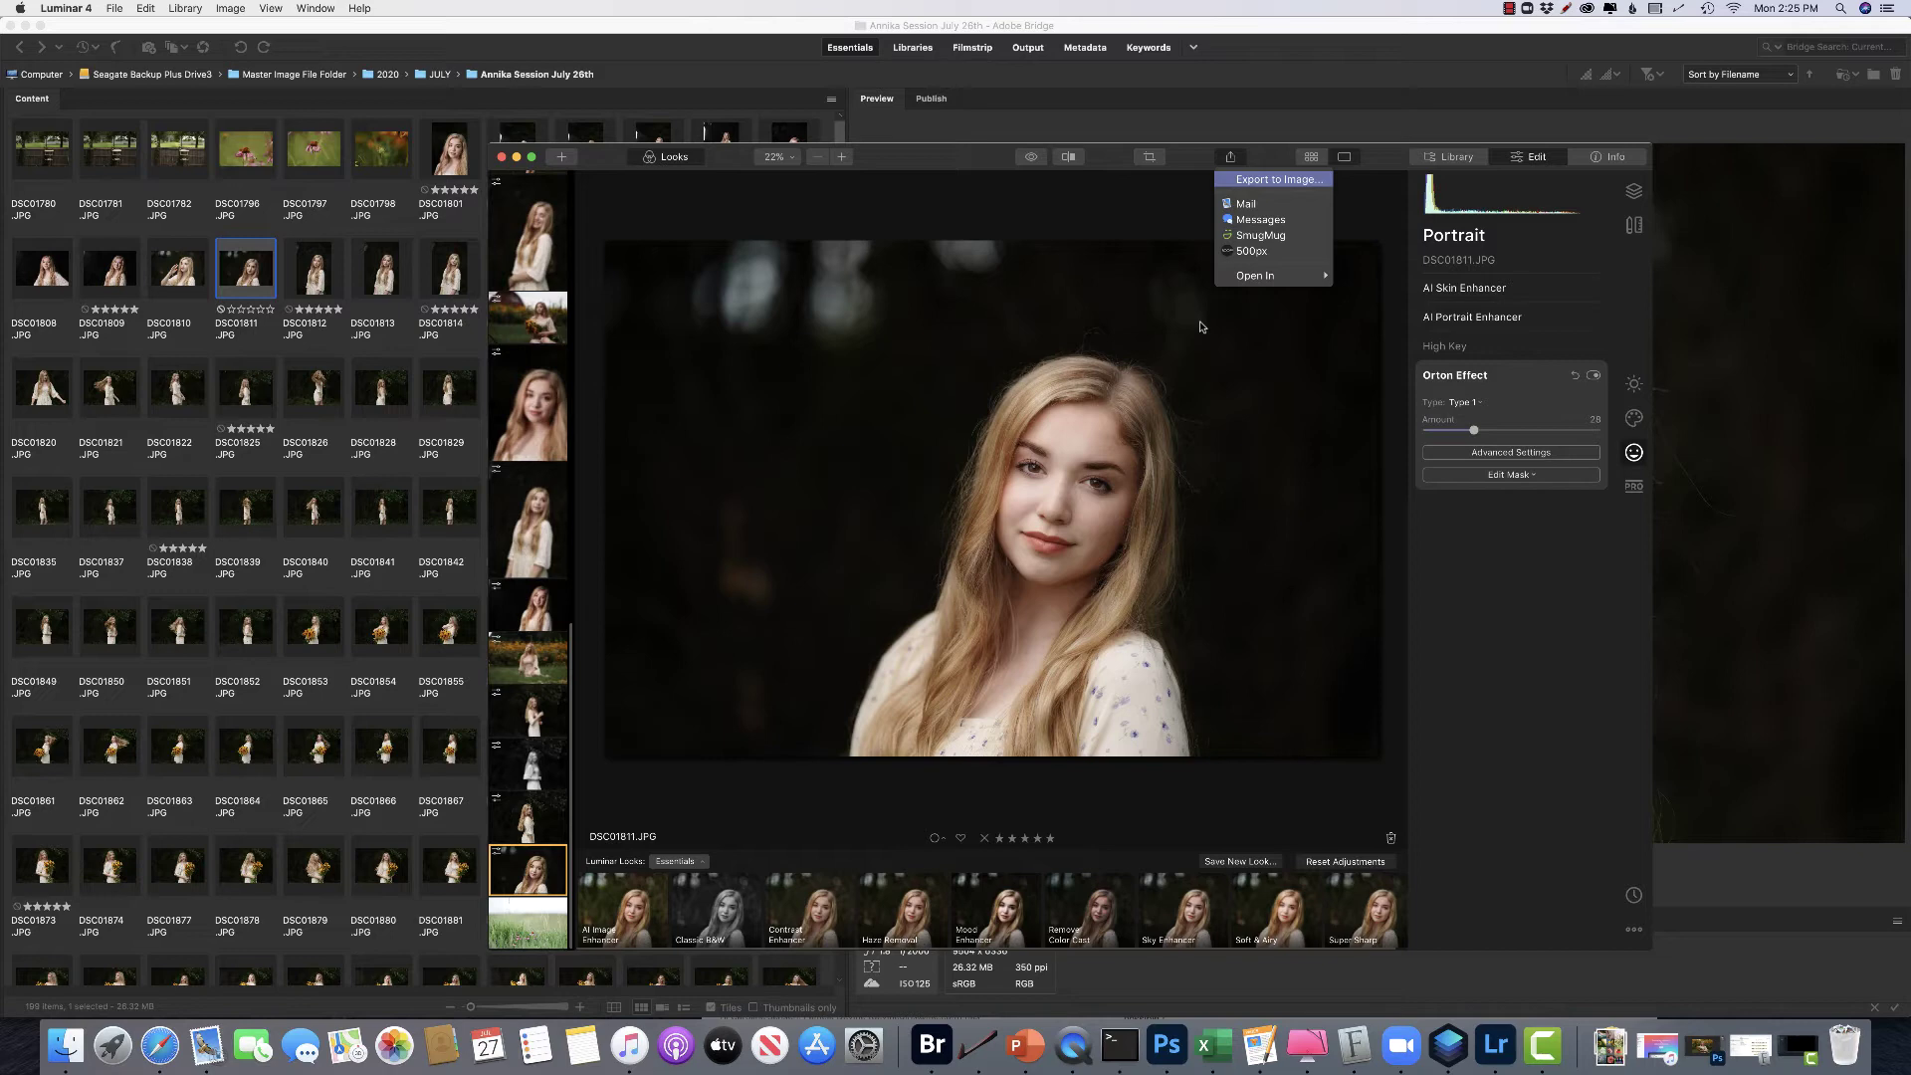
{"action": "key", "text": "Return"}
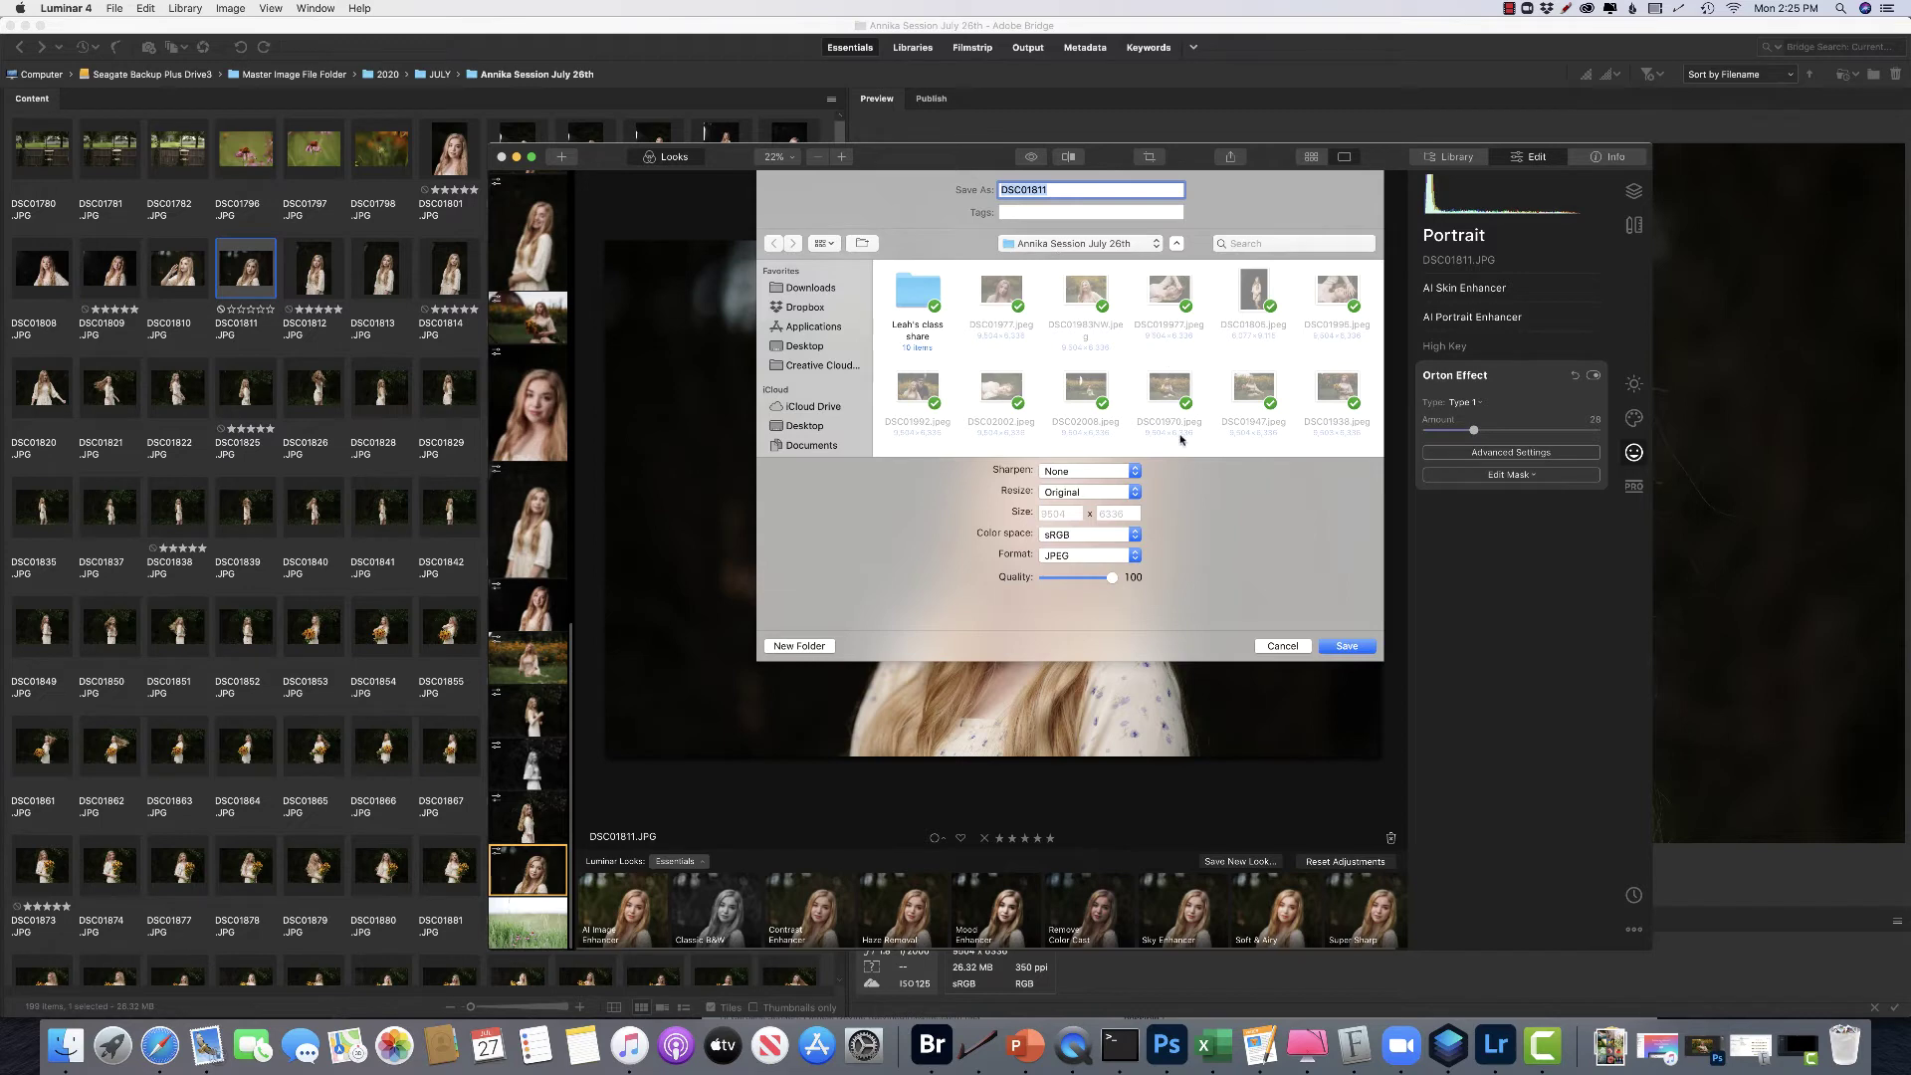
{"action": "left_click", "coordinate": [1299, 650]}
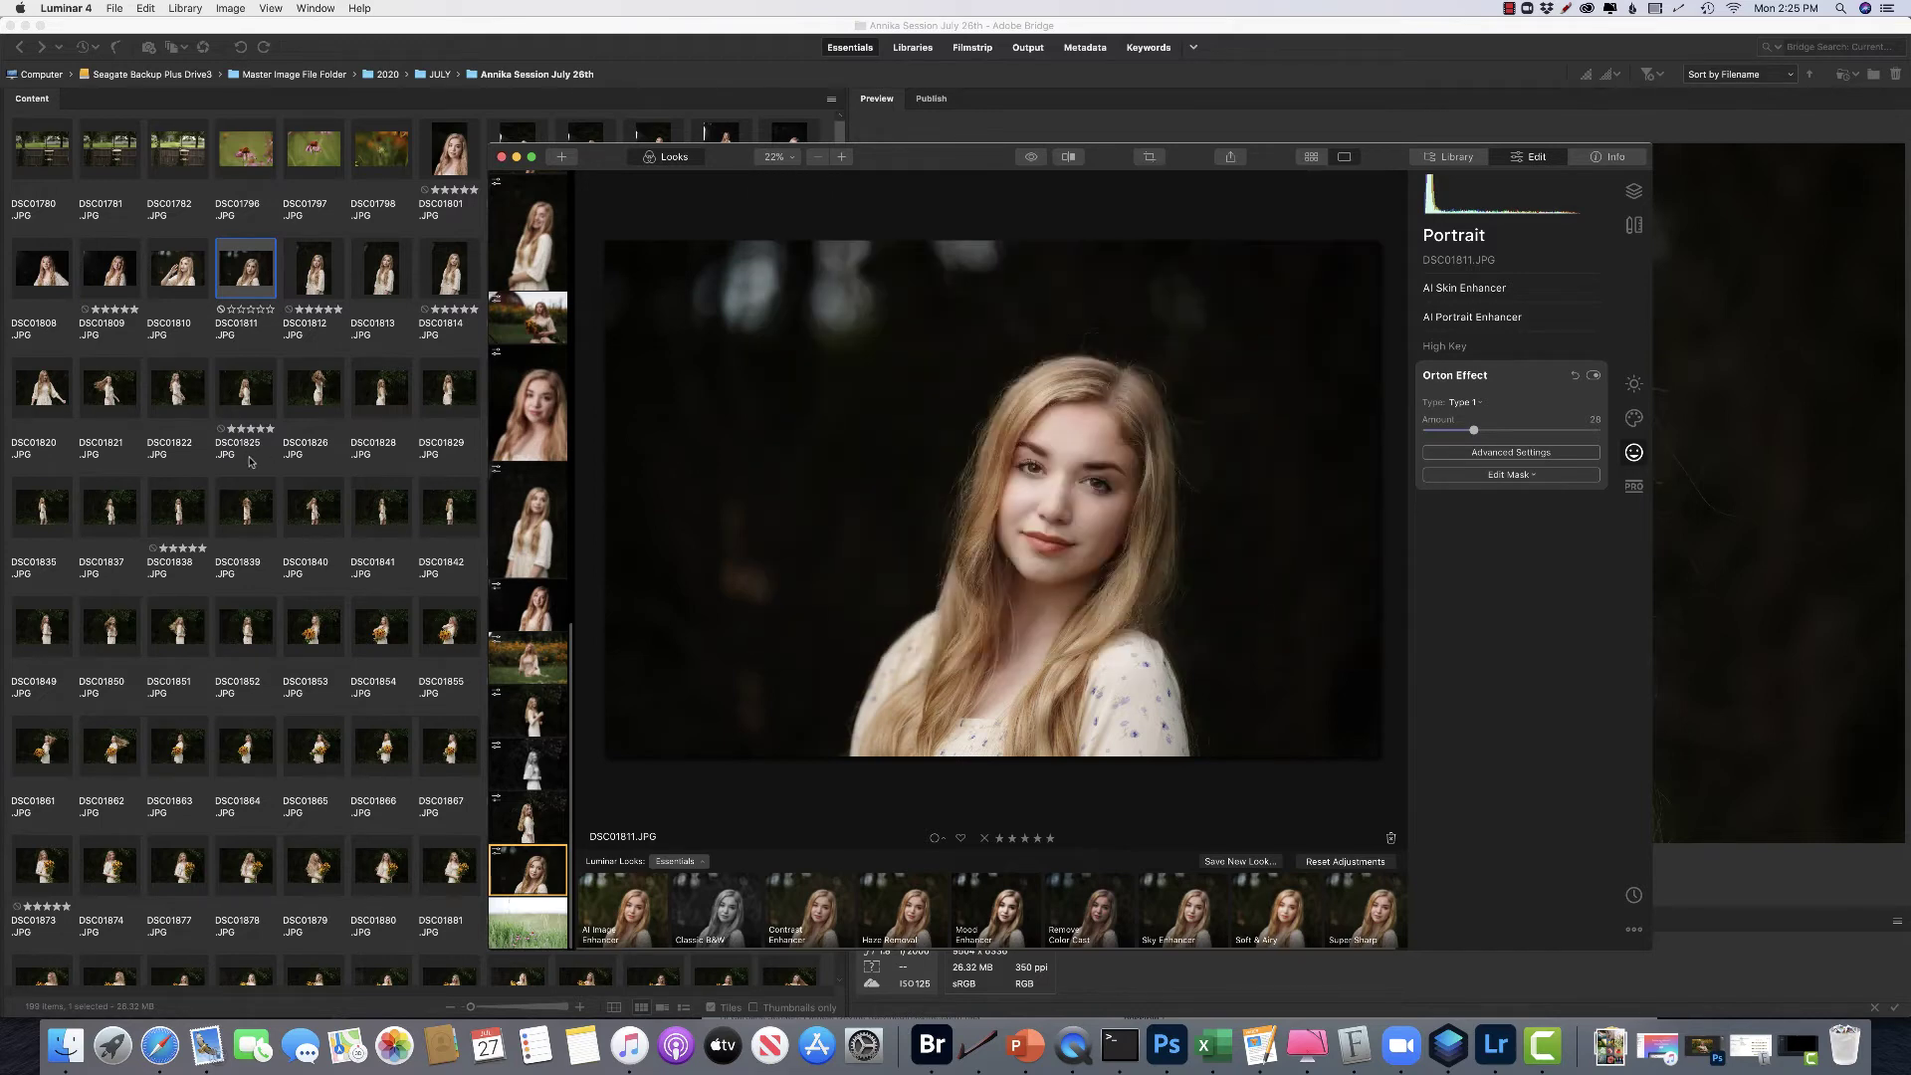
- Switch to Adobe Bridge, select the smiling flower portrait DSC01897.JPG and inspect the face at 100%
{"action": "left_click", "coordinate": [303, 282]}
{"action": "scroll", "coordinate": [385, 482], "scroll_direction": "down", "scroll_amount": 5}
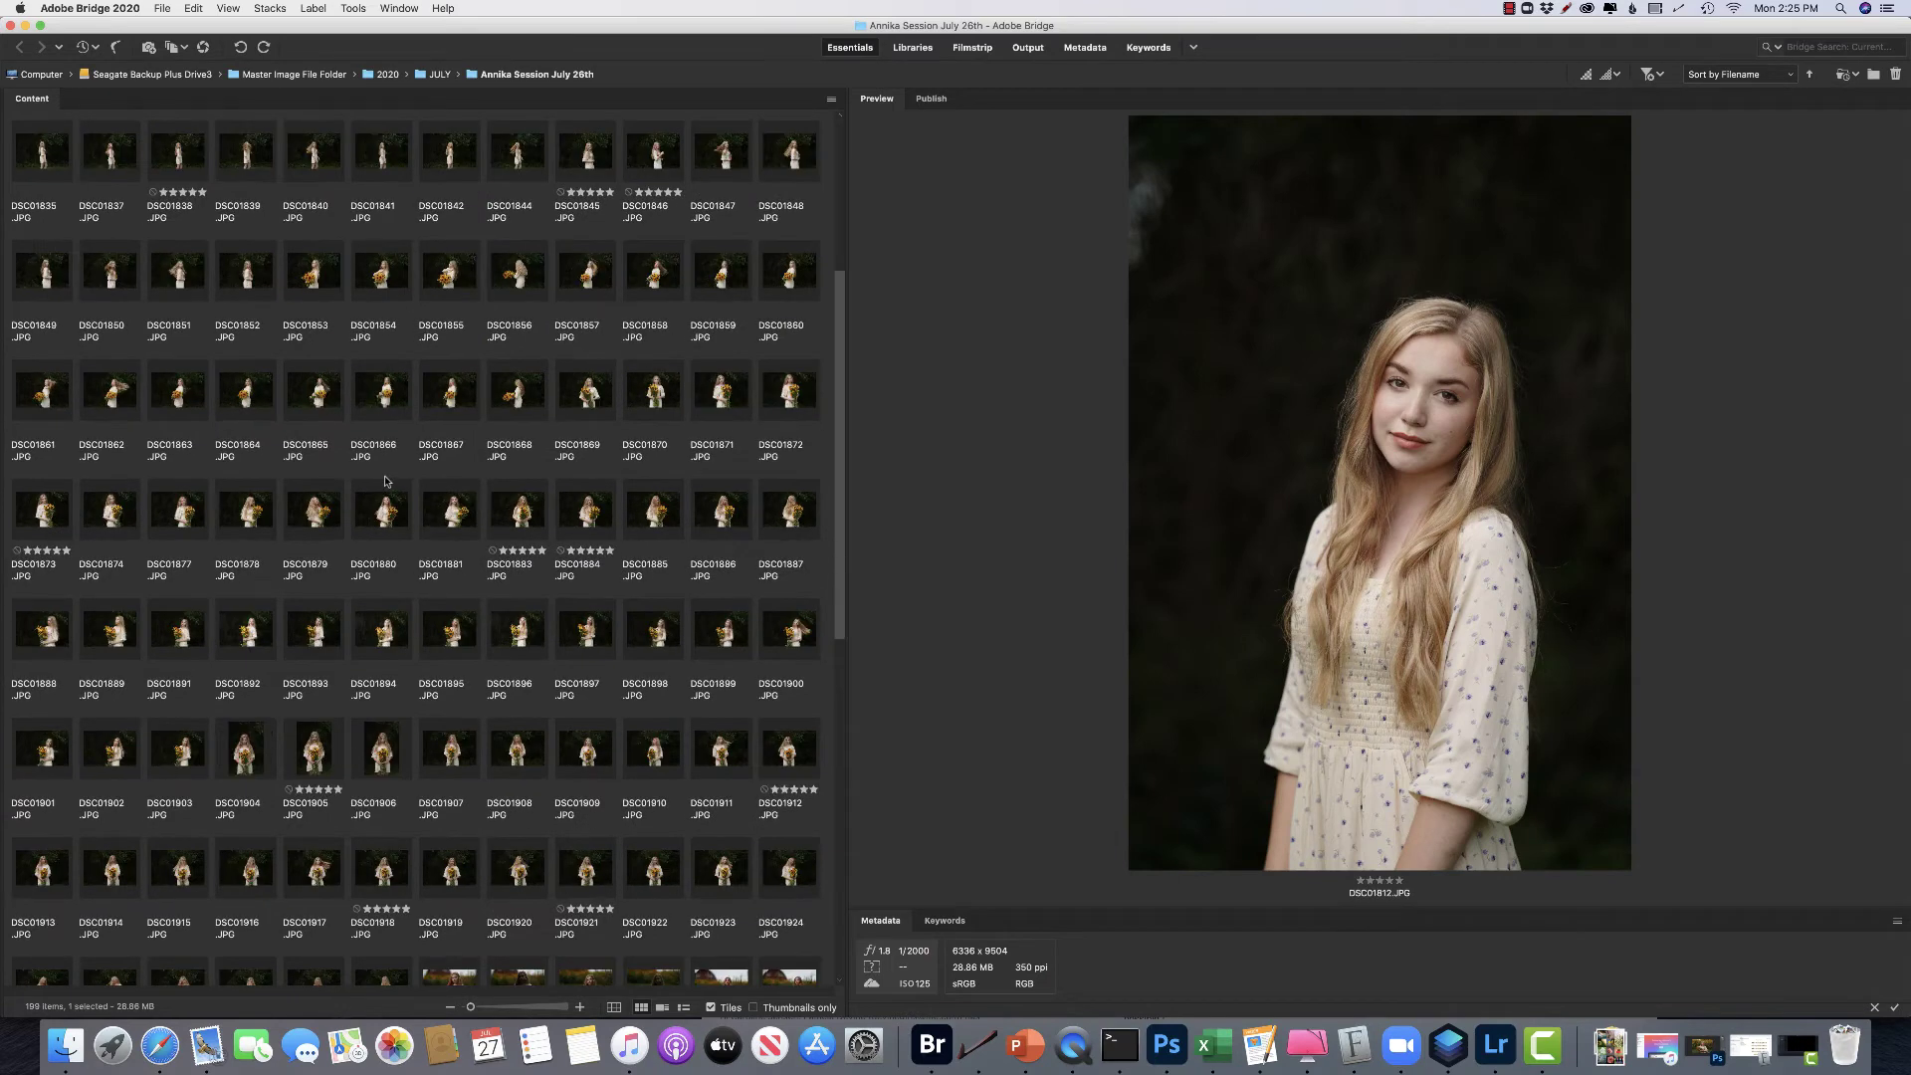
{"action": "left_click", "coordinate": [450, 627]}
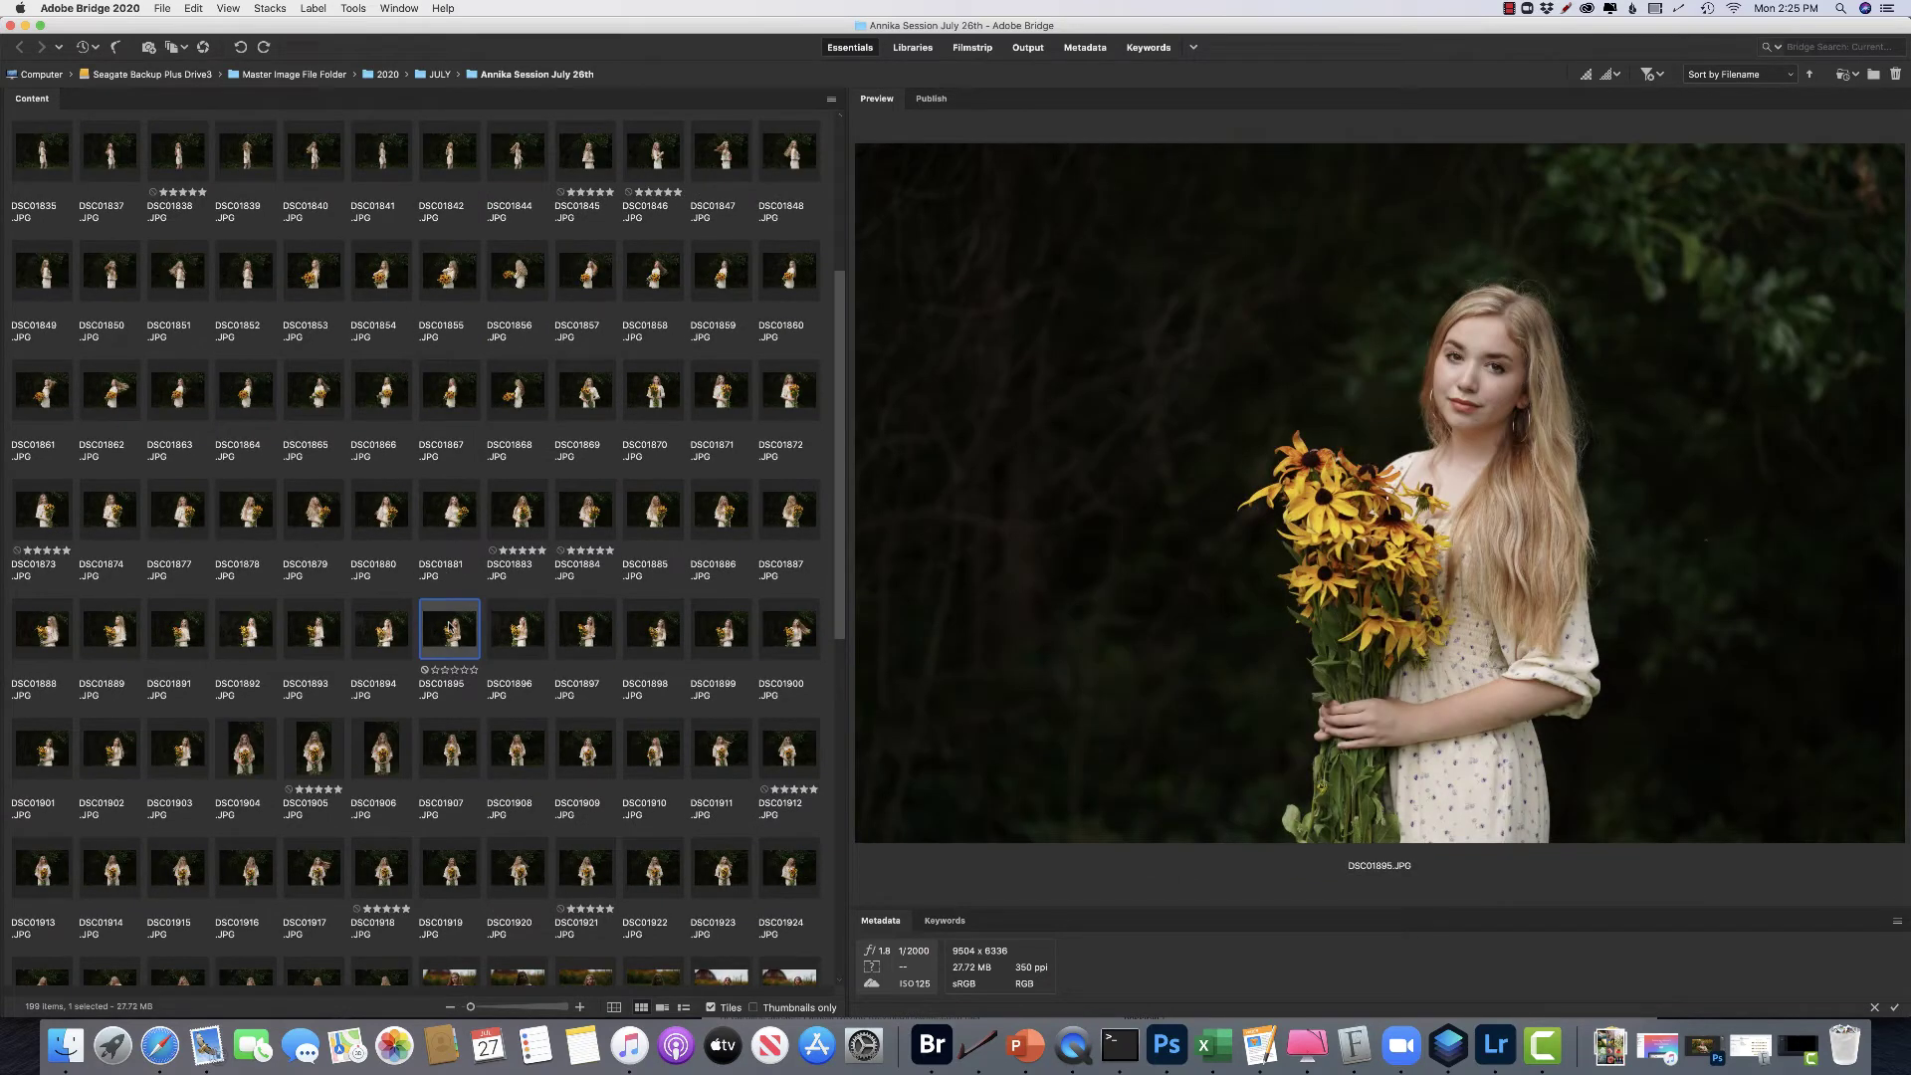
{"action": "left_click", "coordinate": [585, 630]}
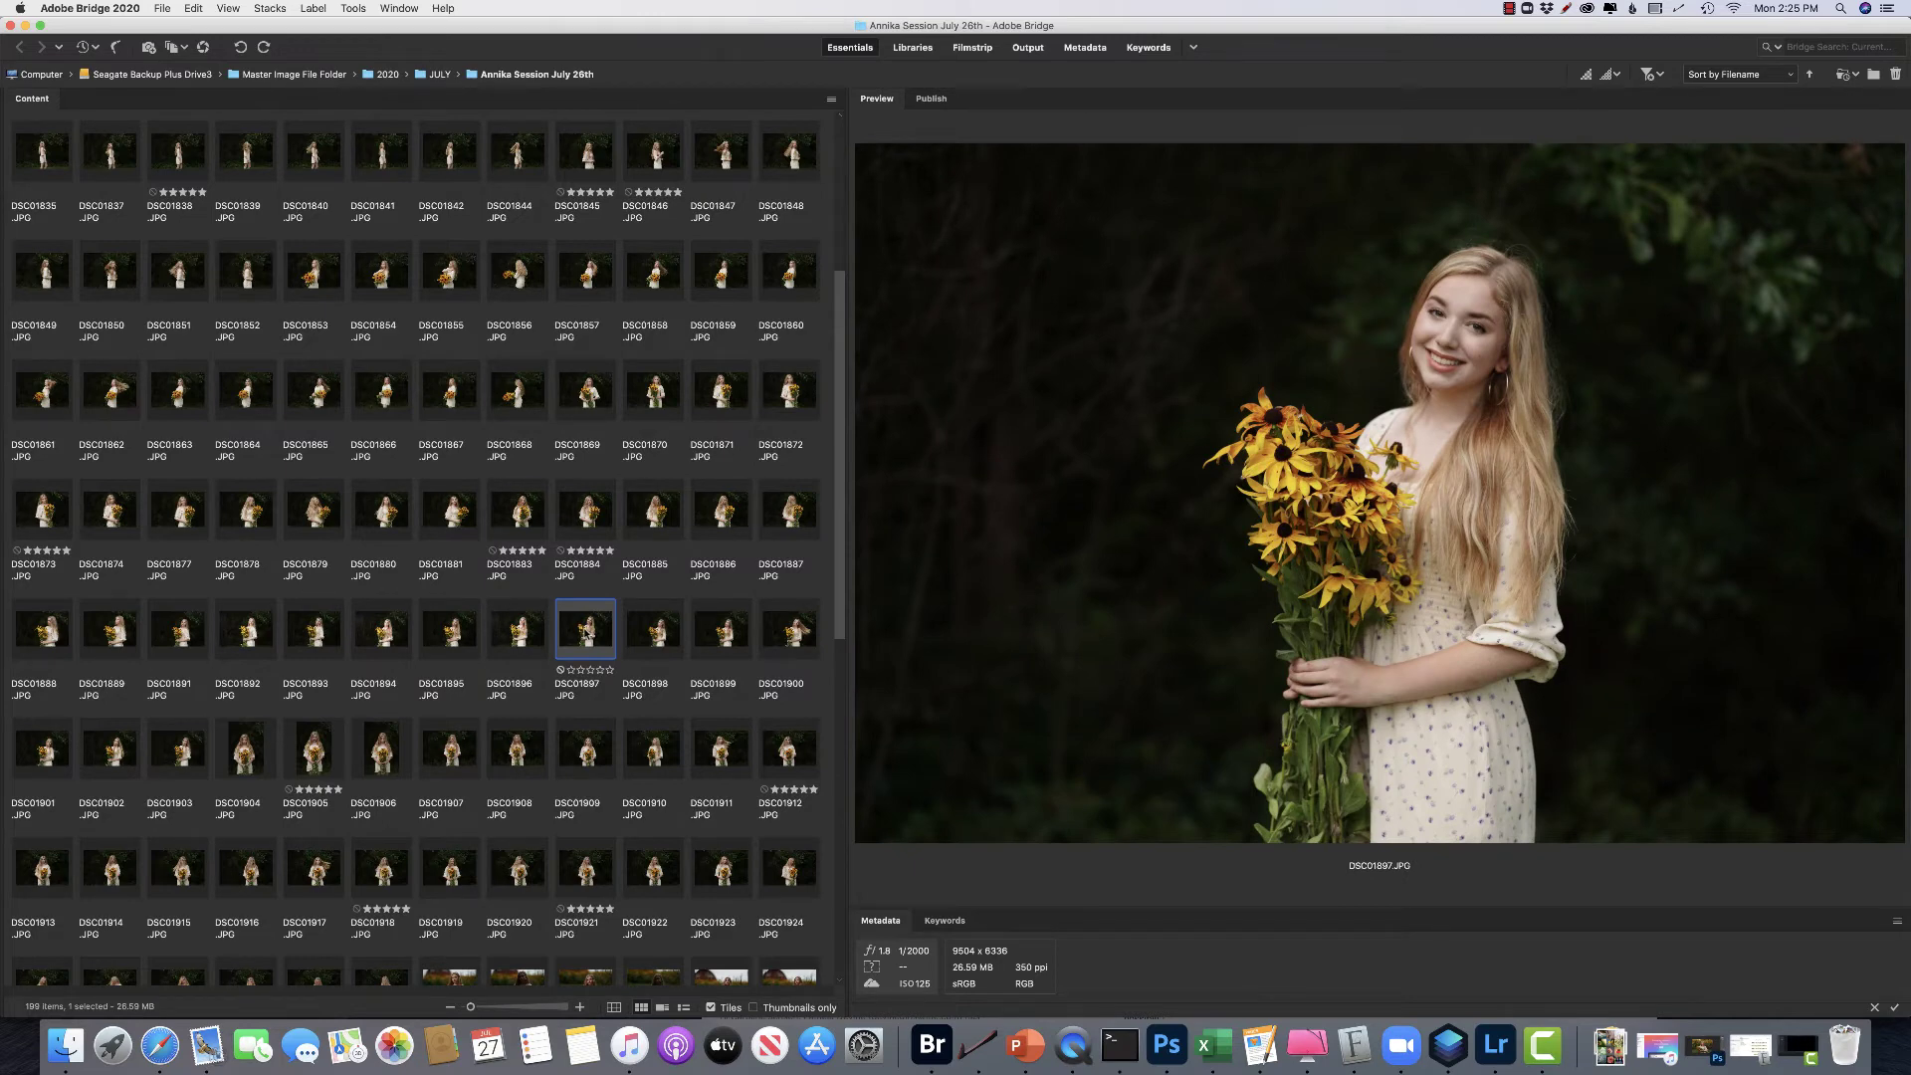
{"action": "left_click", "coordinate": [1472, 336]}
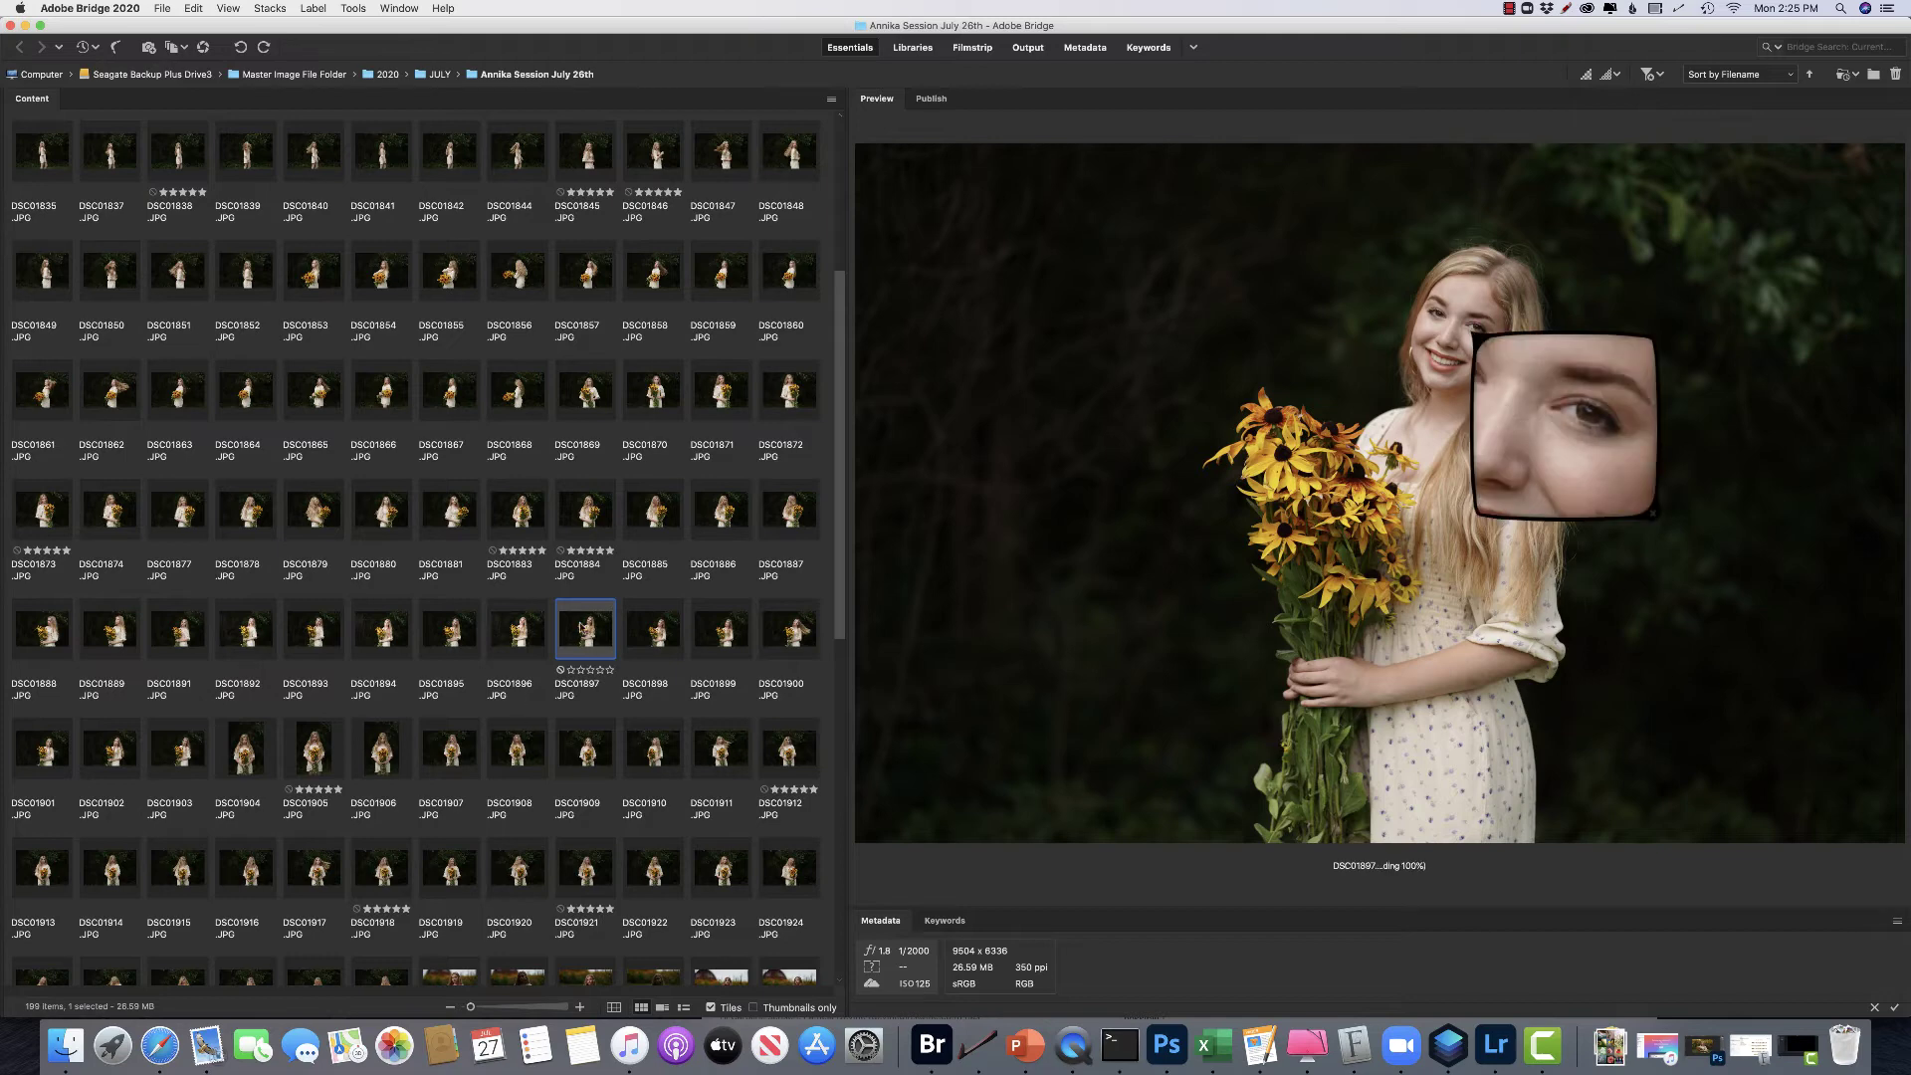
- Open the smiling flower portrait DSC01897.JPG in Luminar 4 and paste the copied adjustments onto it
{"action": "right_click", "coordinate": [581, 627]}
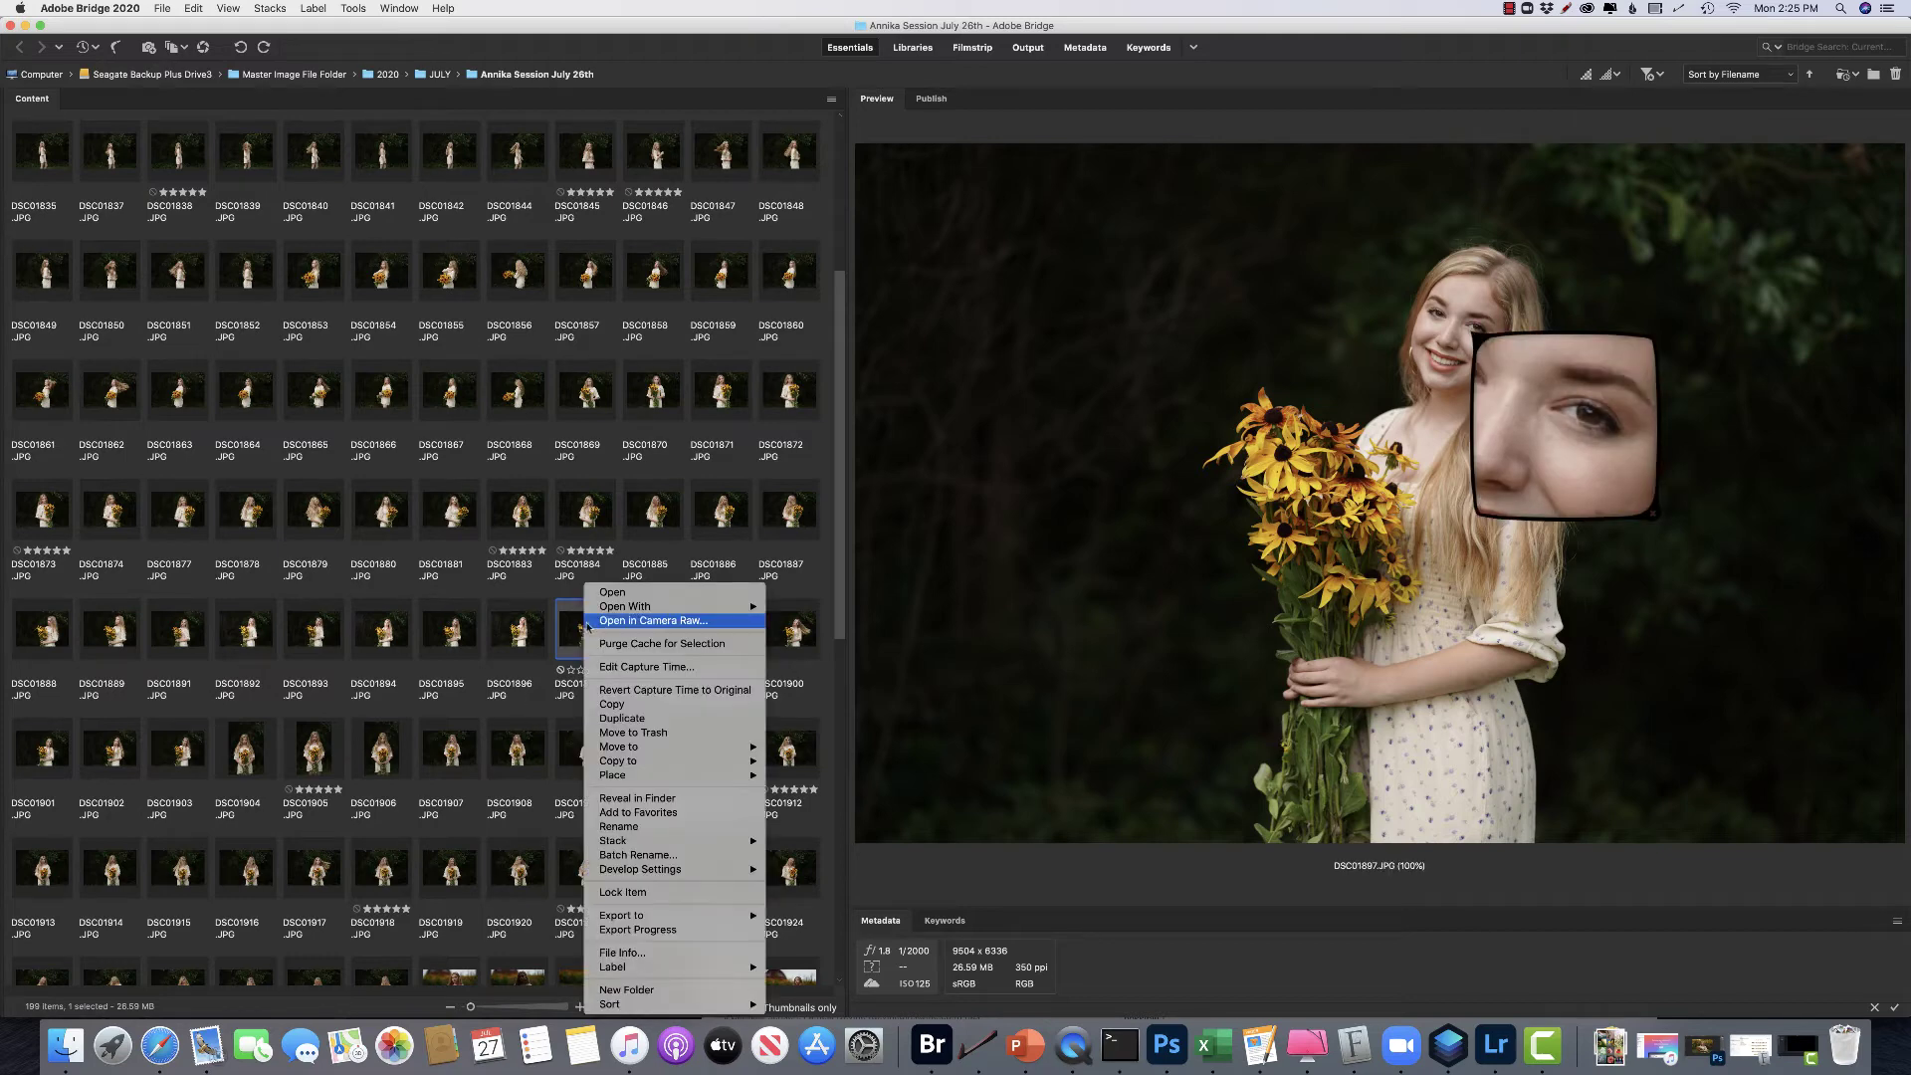
{"action": "mouse_move", "coordinate": [601, 608]}
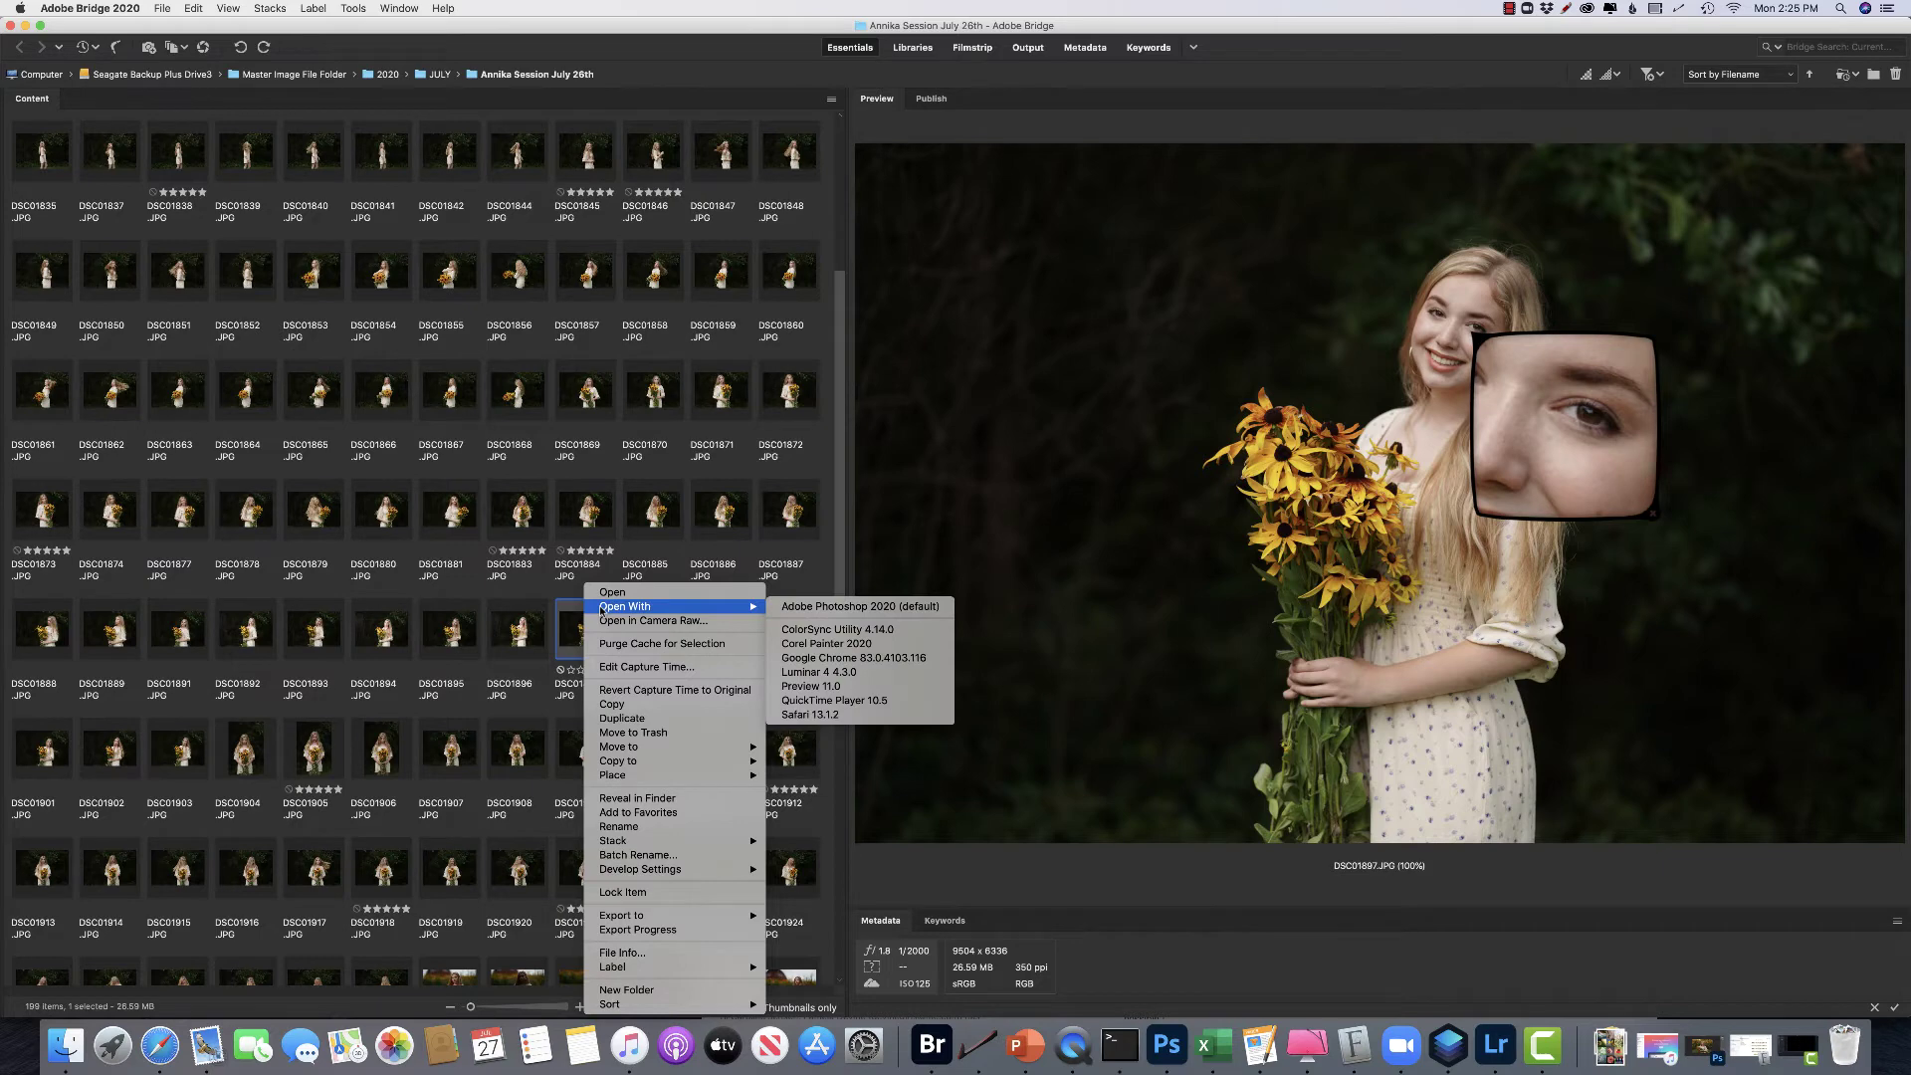
{"action": "left_click", "coordinate": [818, 672]}
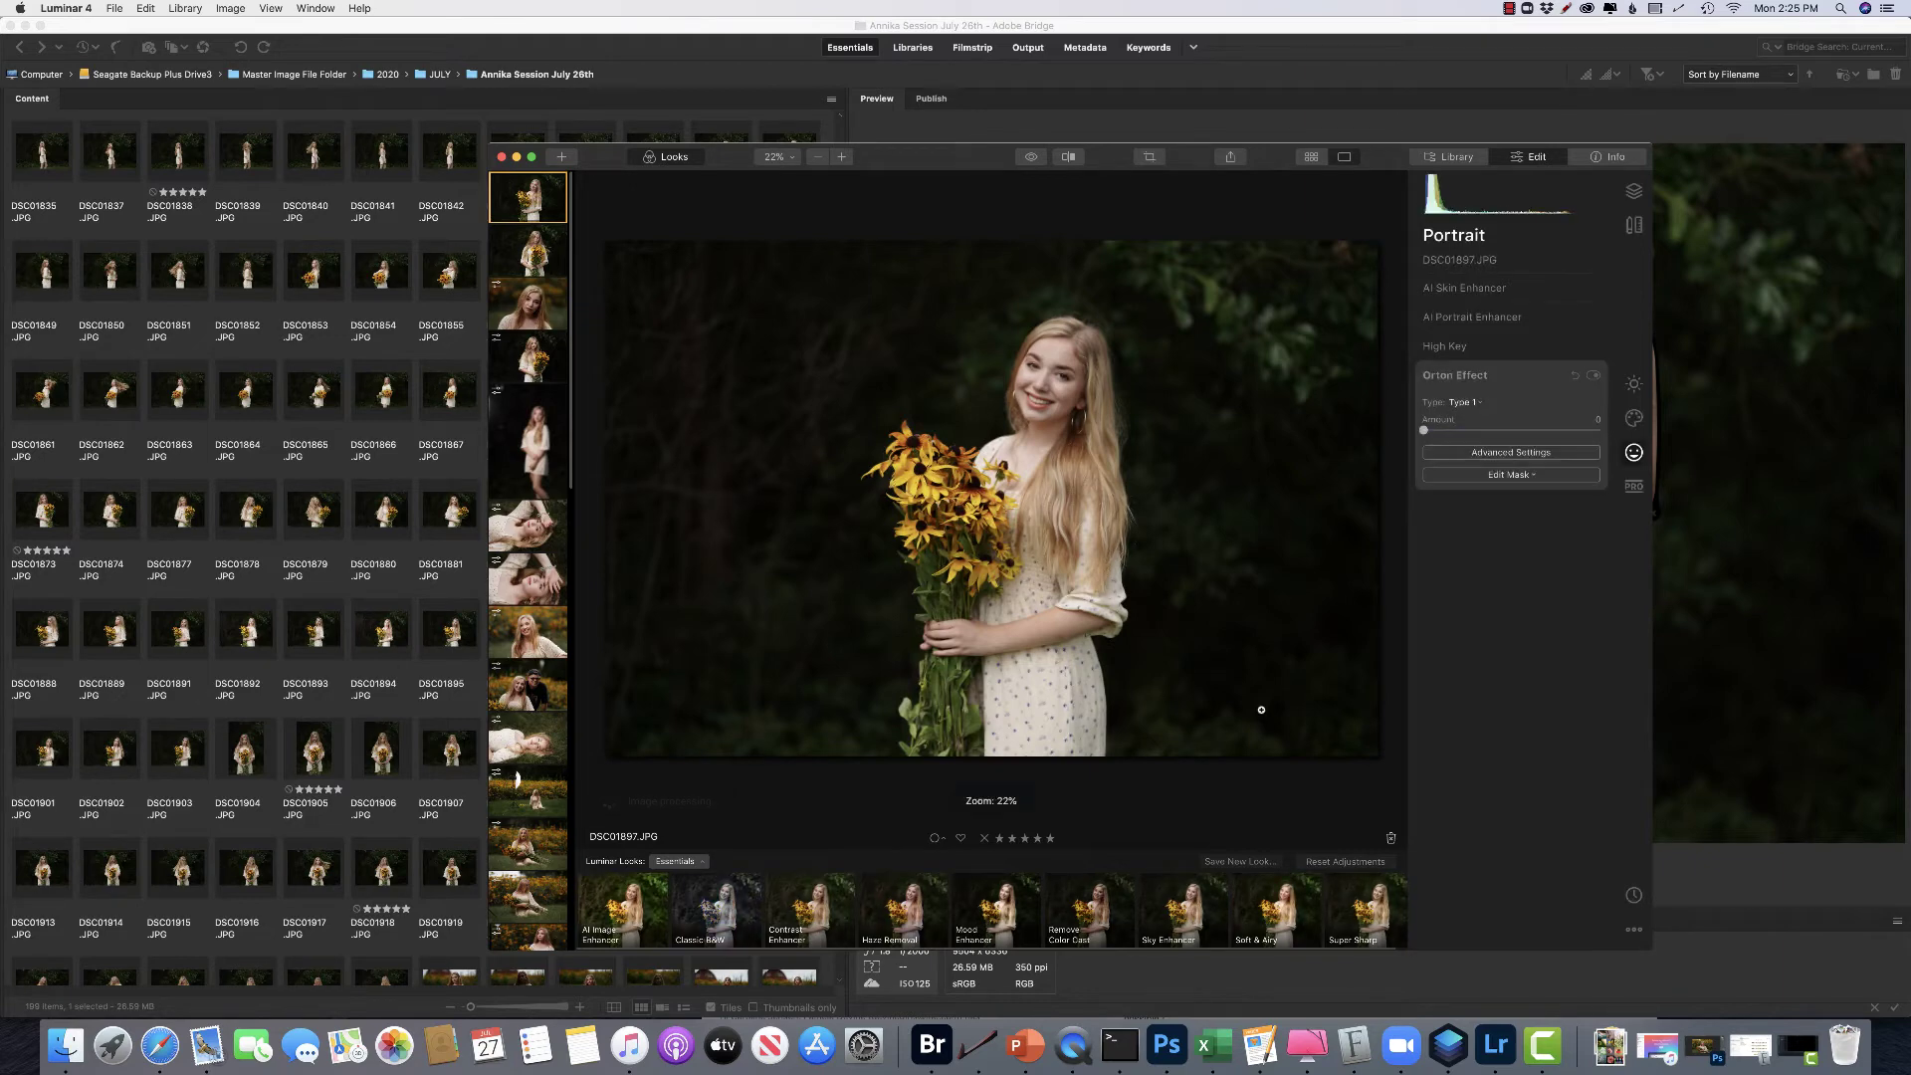
{"action": "left_click", "coordinate": [1634, 928]}
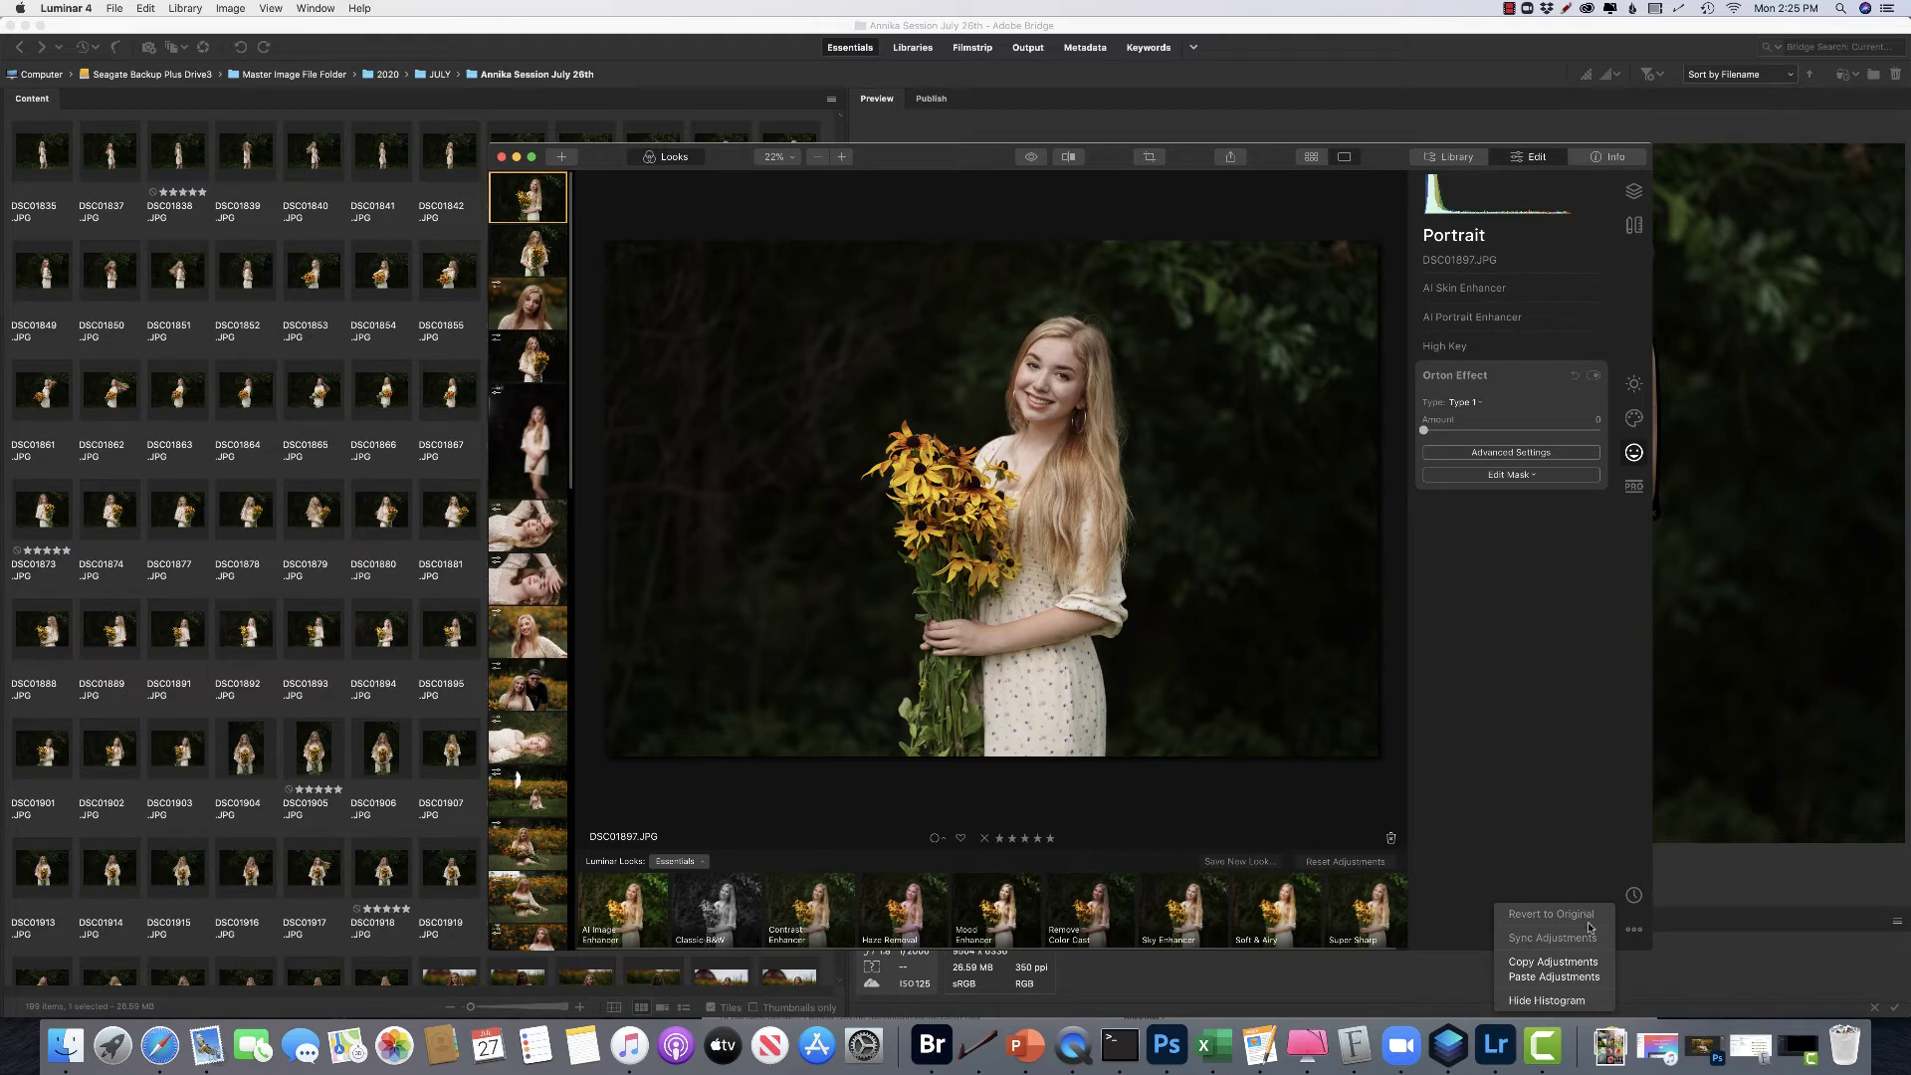
{"action": "left_click", "coordinate": [1567, 979]}
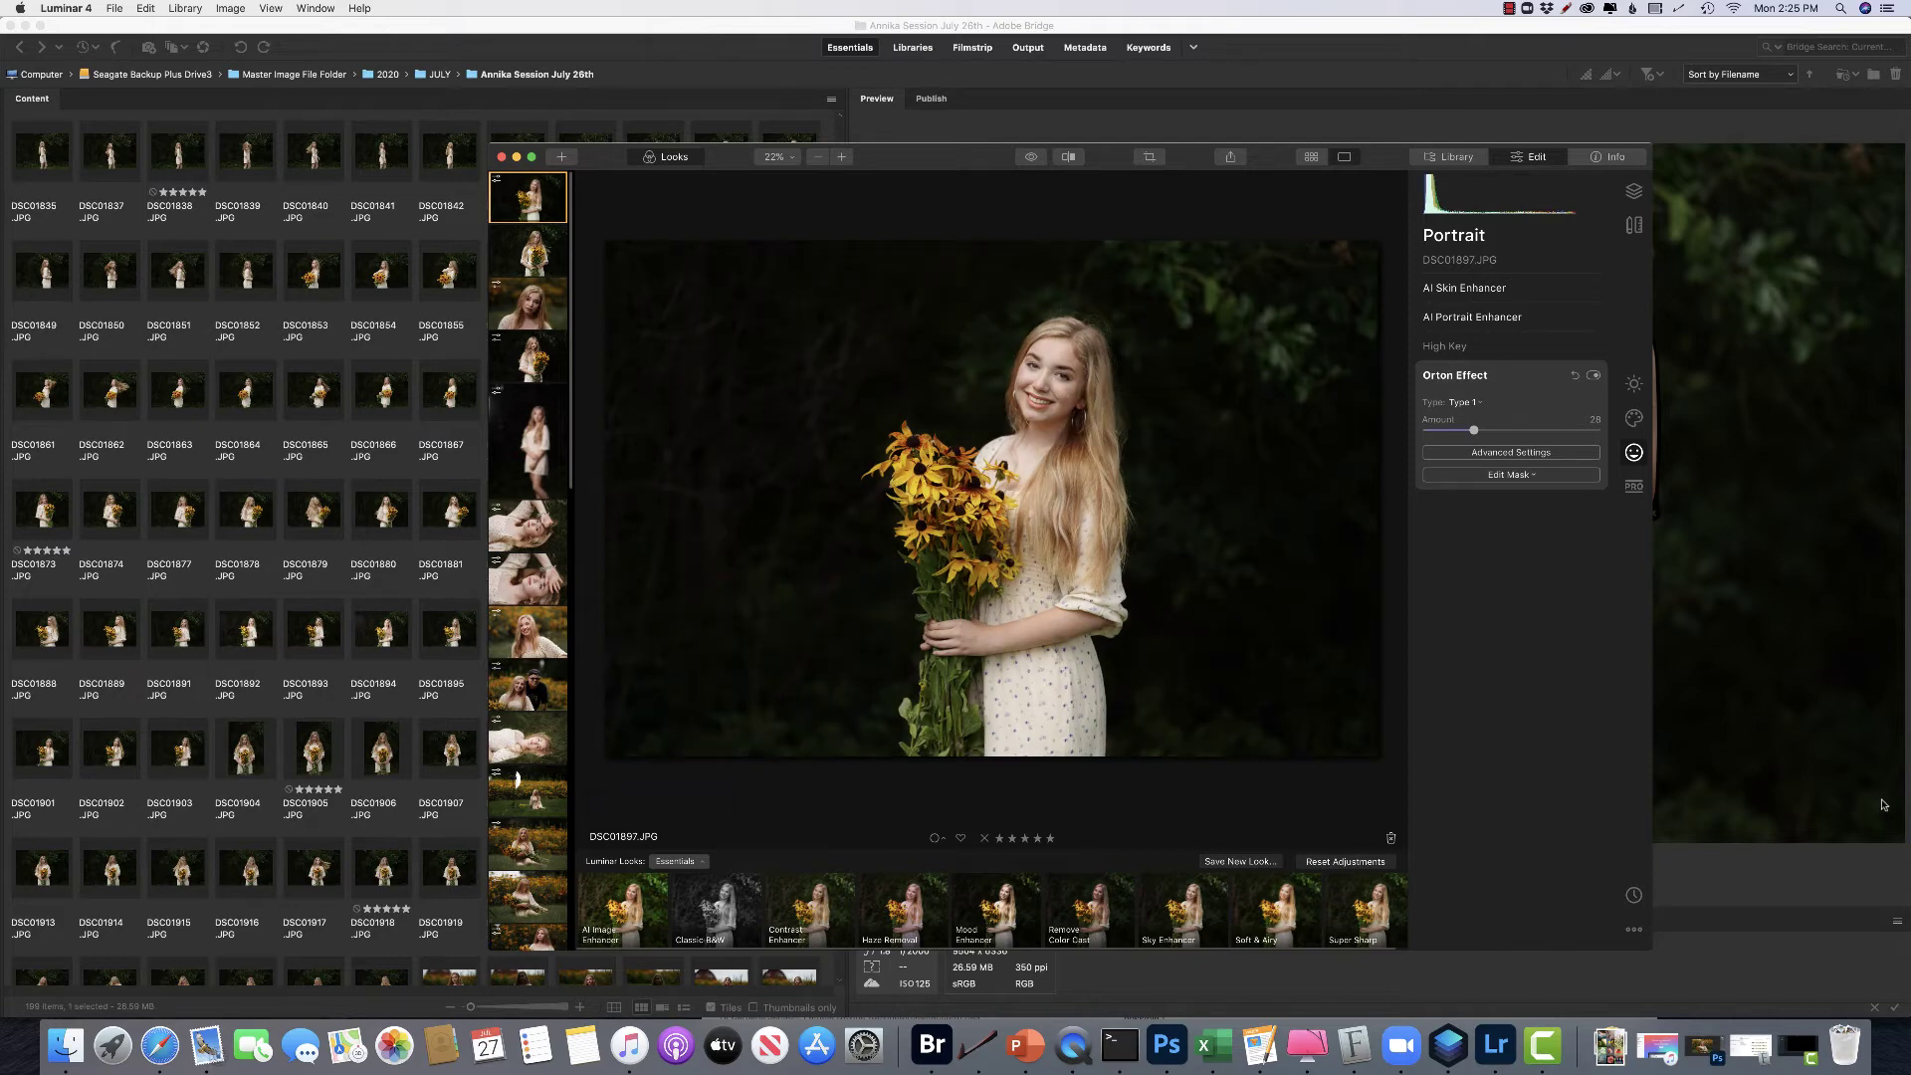
- Inspect the face at 100% with AI Skin Defects Removal on and off, and leave the option off
{"action": "left_click", "coordinate": [1075, 397]}
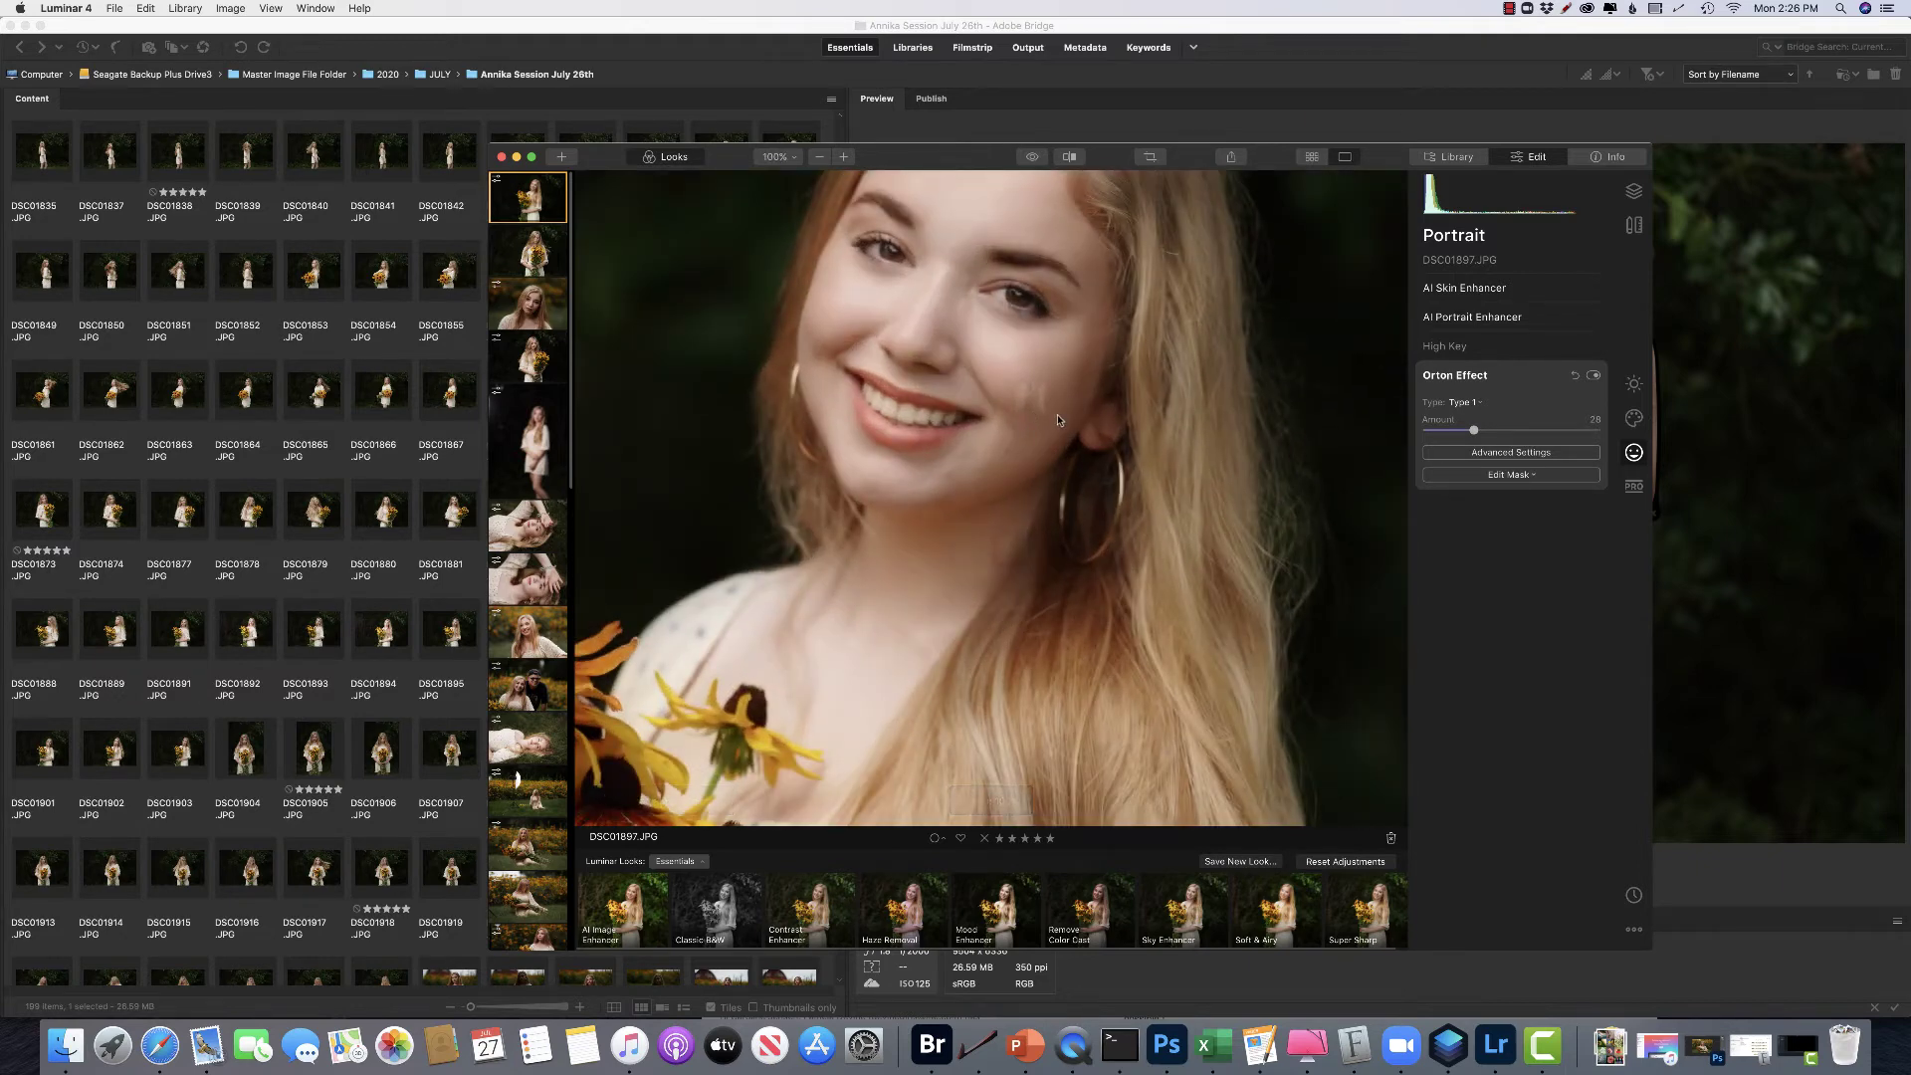
{"action": "left_click", "coordinate": [1455, 290]}
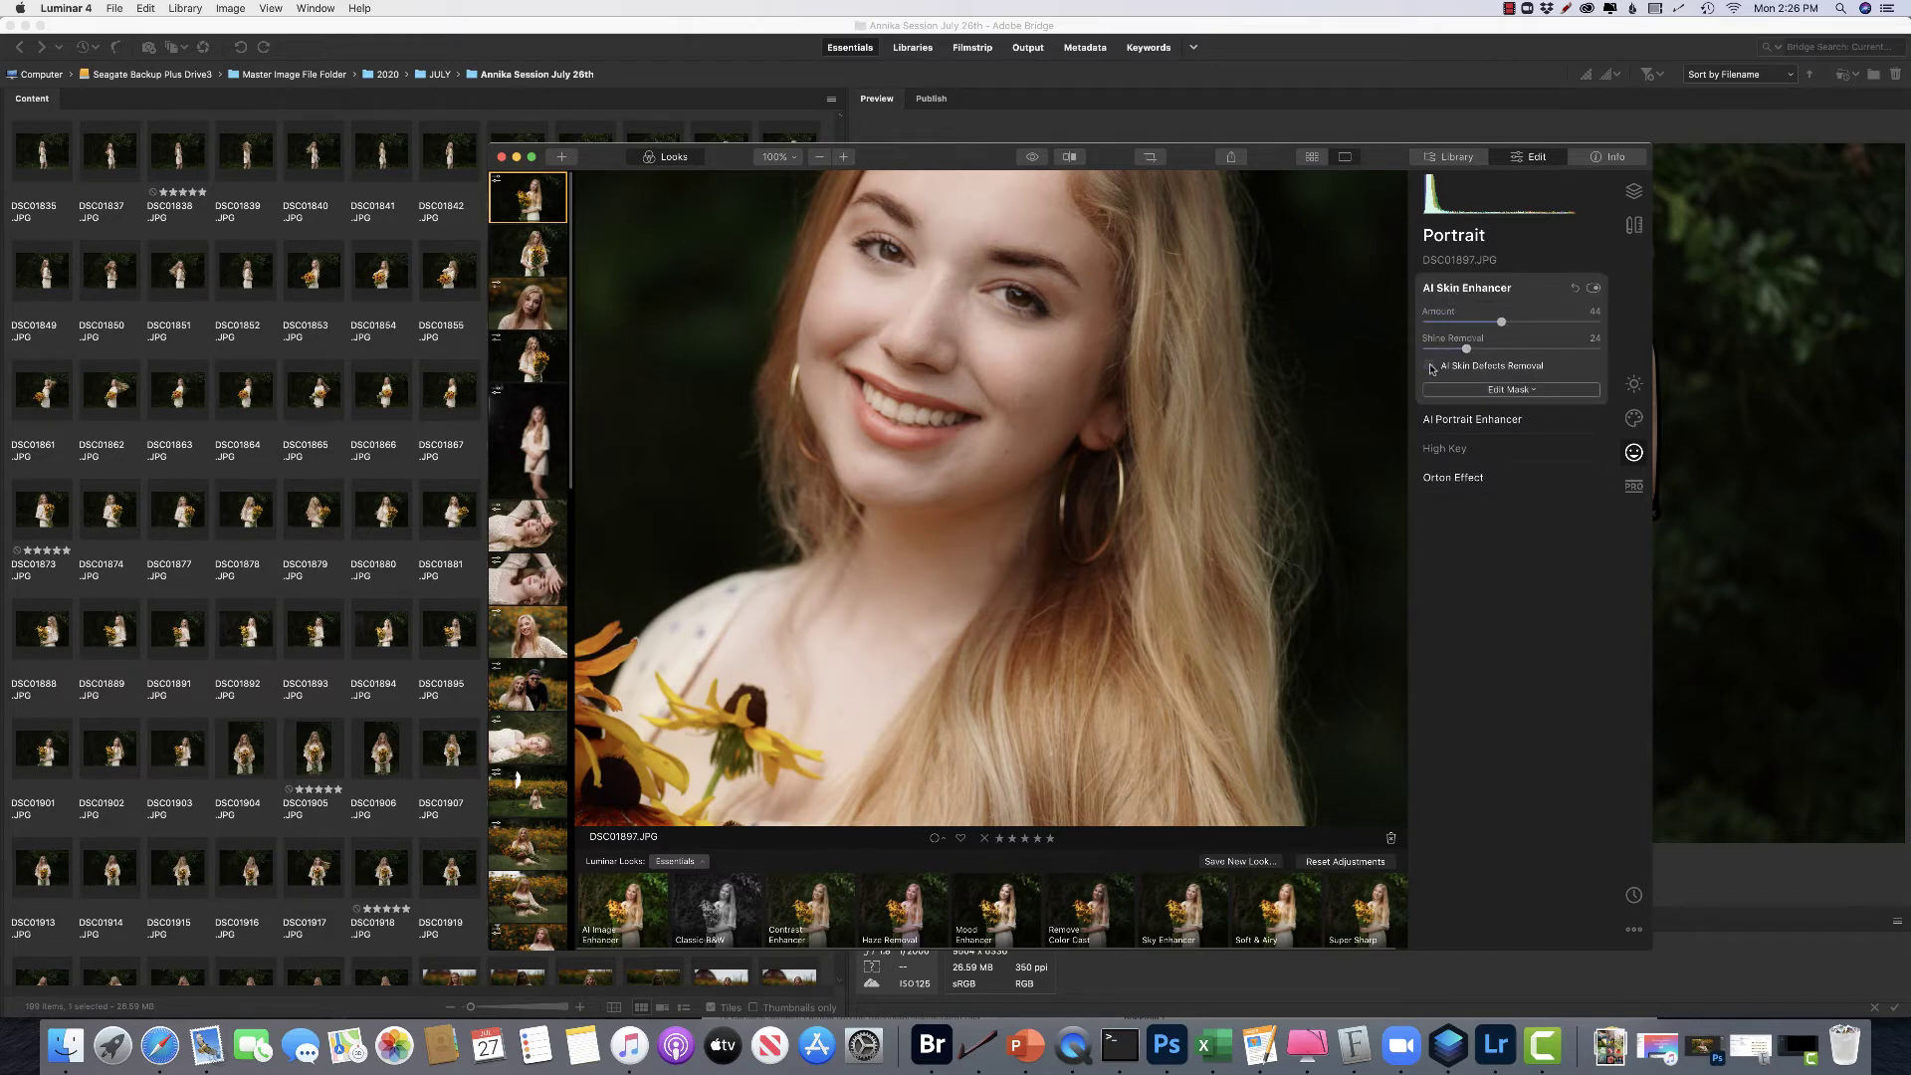
{"action": "left_click", "coordinate": [1431, 368]}
{"action": "left_click_drag", "start_coordinate": [1193, 430], "coordinate": [1174, 472]}
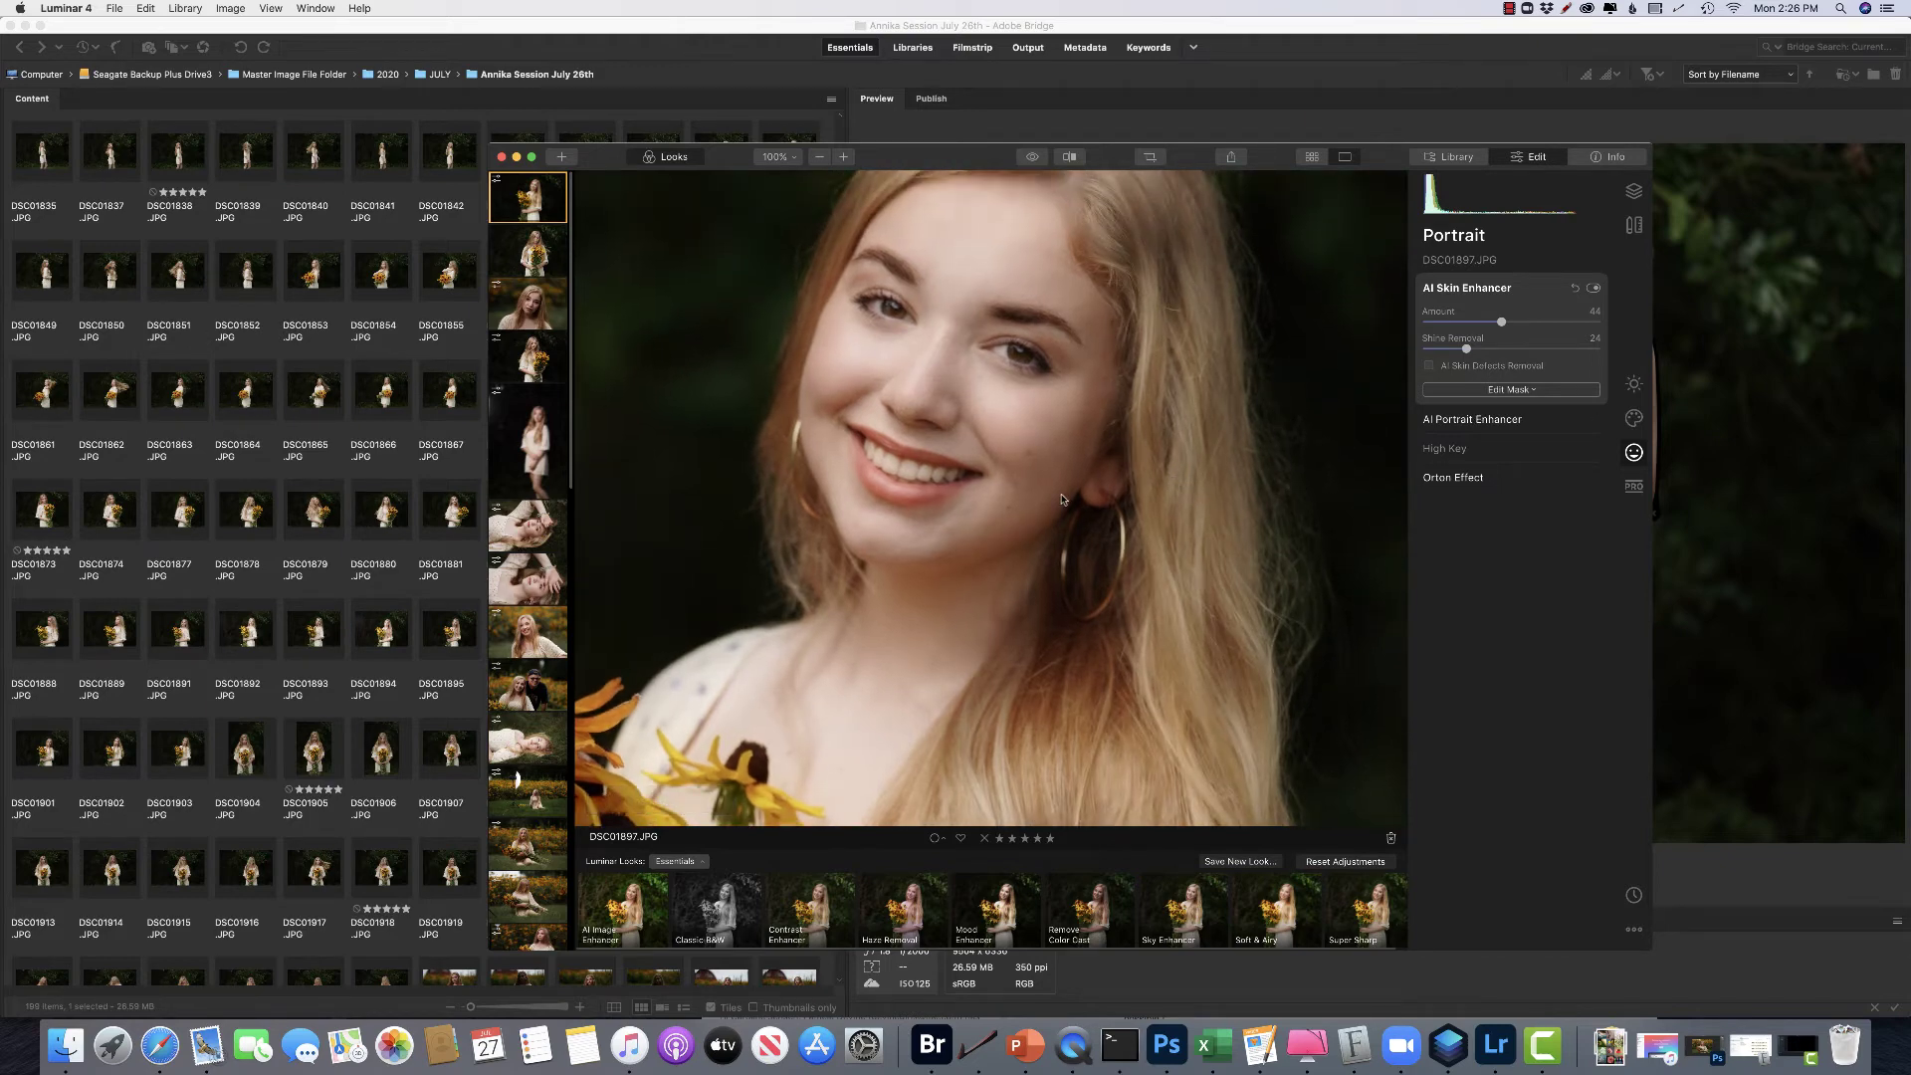
{"action": "left_click_drag", "start_coordinate": [987, 469], "coordinate": [996, 493]}
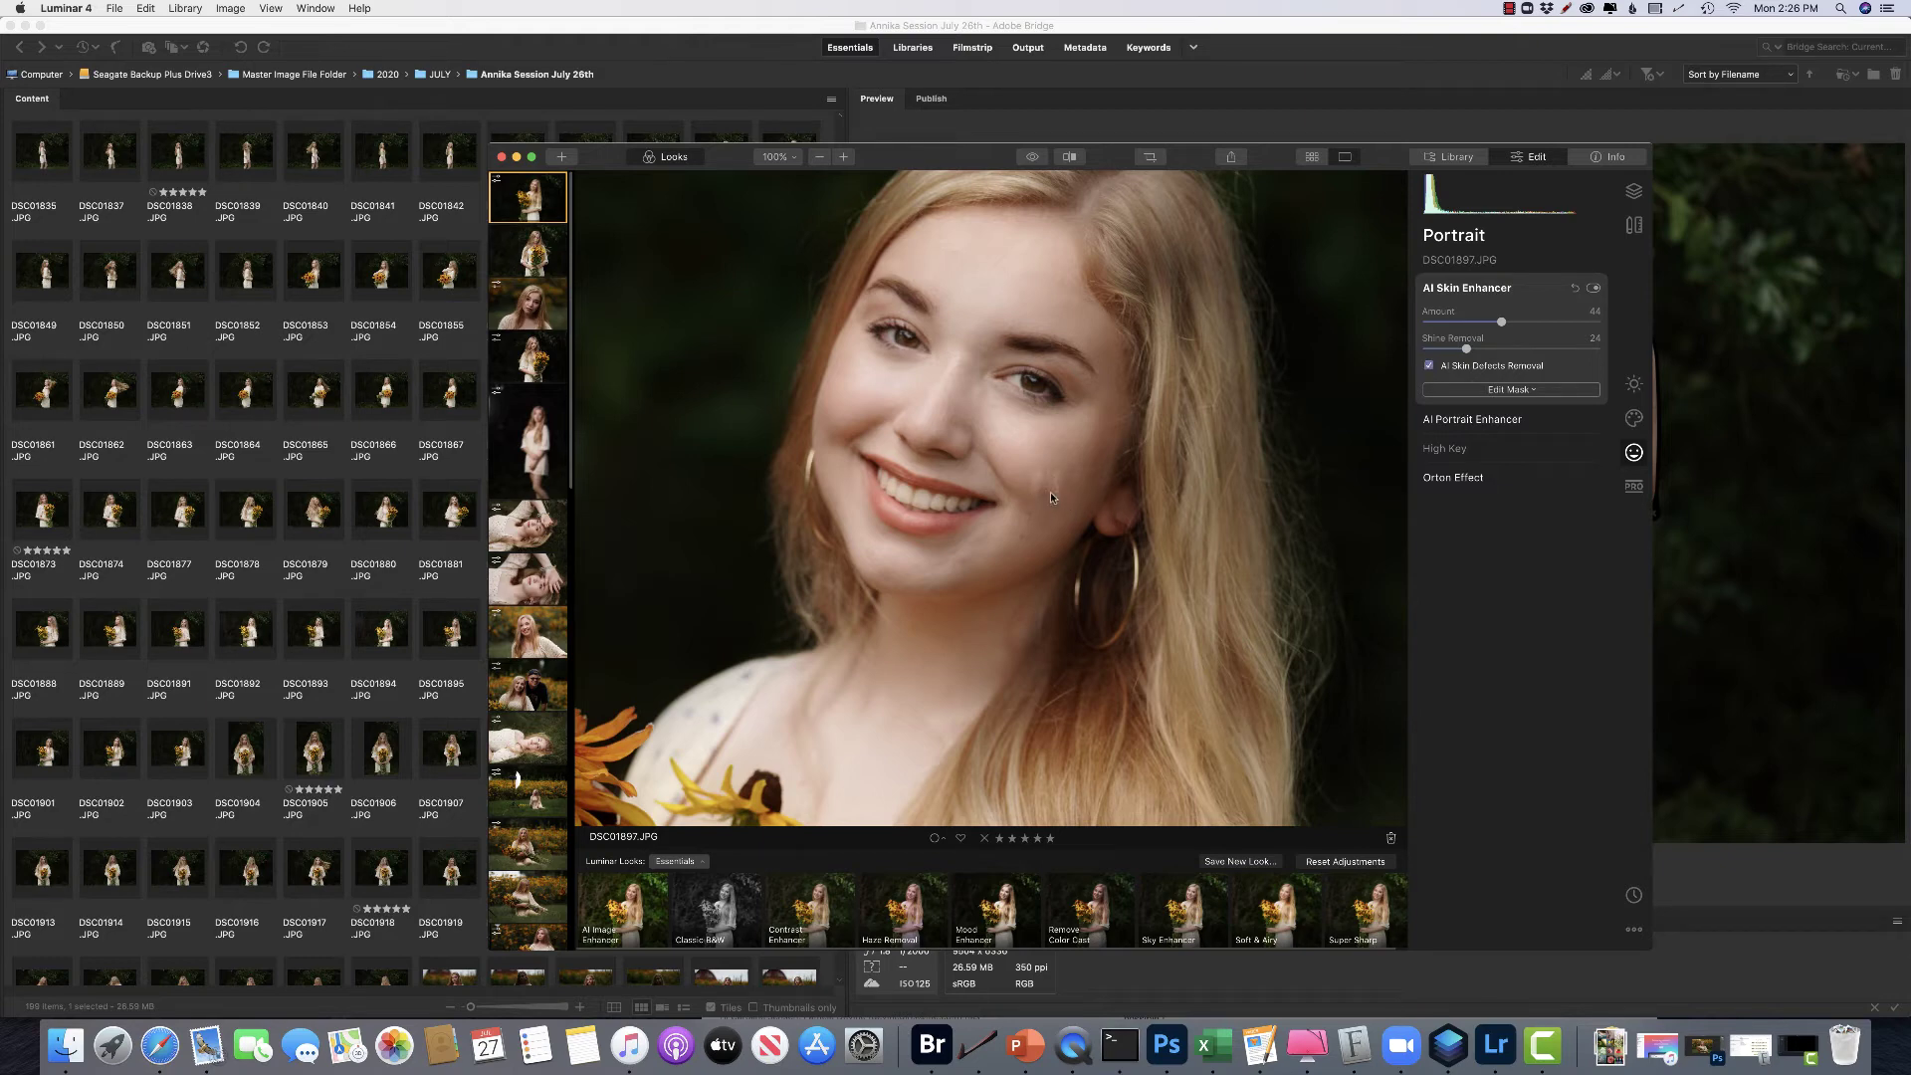
{"action": "left_click", "coordinate": [1429, 365]}
- Raise Teeth Whitening to 36 in AI Portrait Enhancer and check the portrait at full-image view
{"action": "left_click", "coordinate": [1483, 419]}
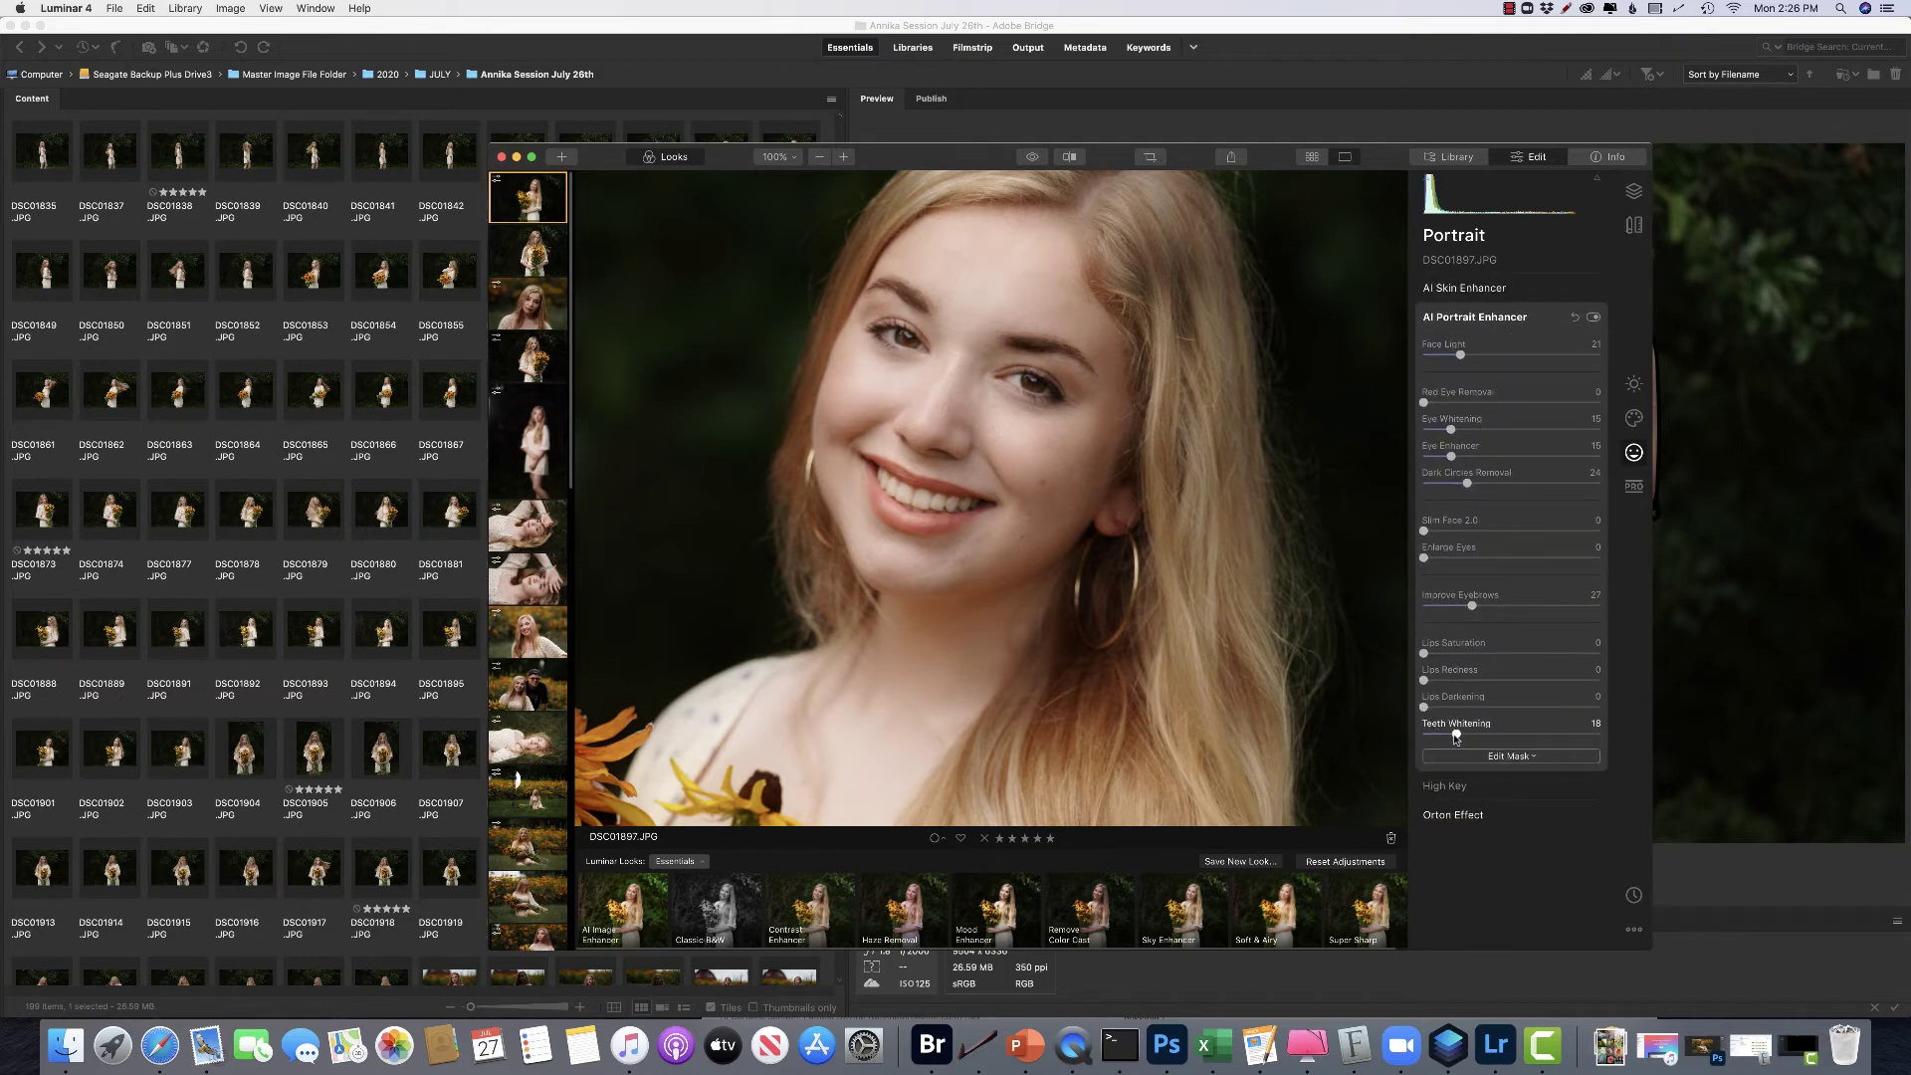
{"action": "left_click_drag", "start_coordinate": [1455, 733], "coordinate": [1489, 735]}
{"action": "key", "text": "super+0"}
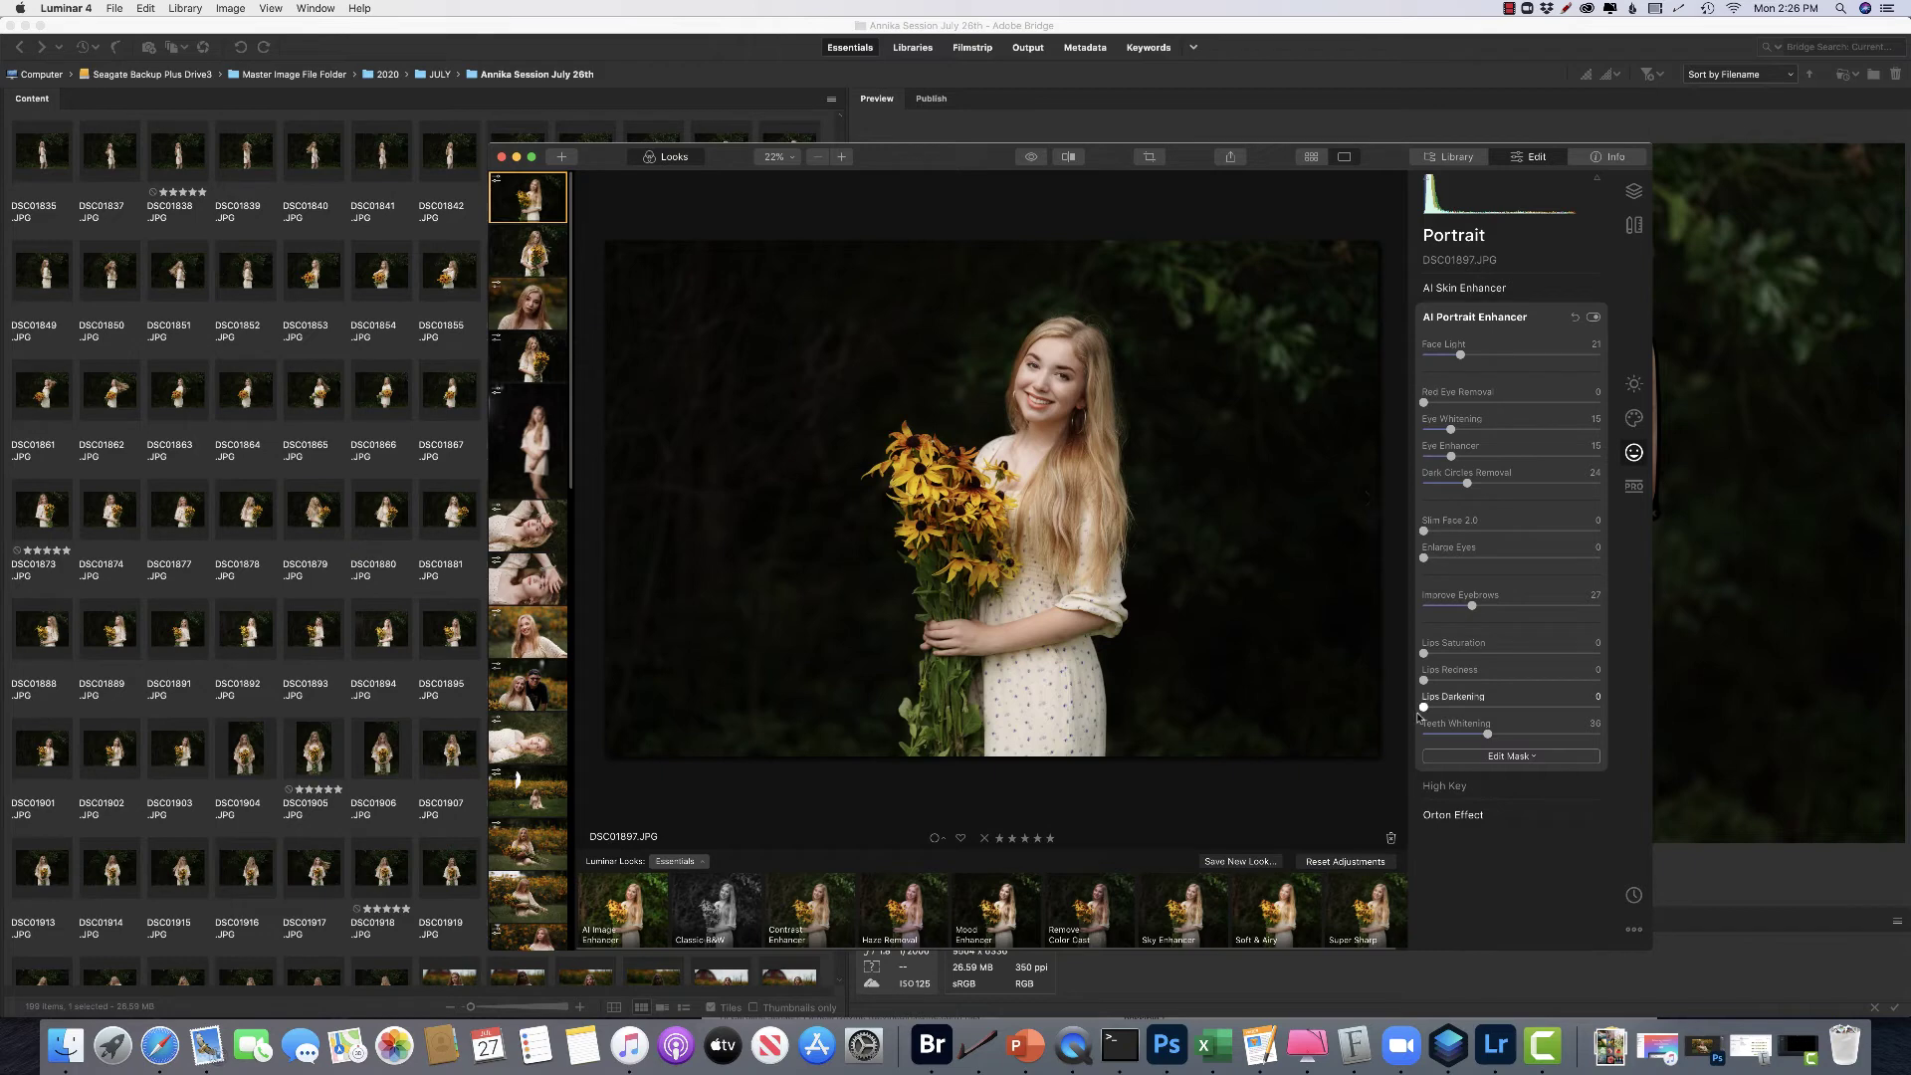
{"action": "left_click", "coordinate": [1450, 291]}
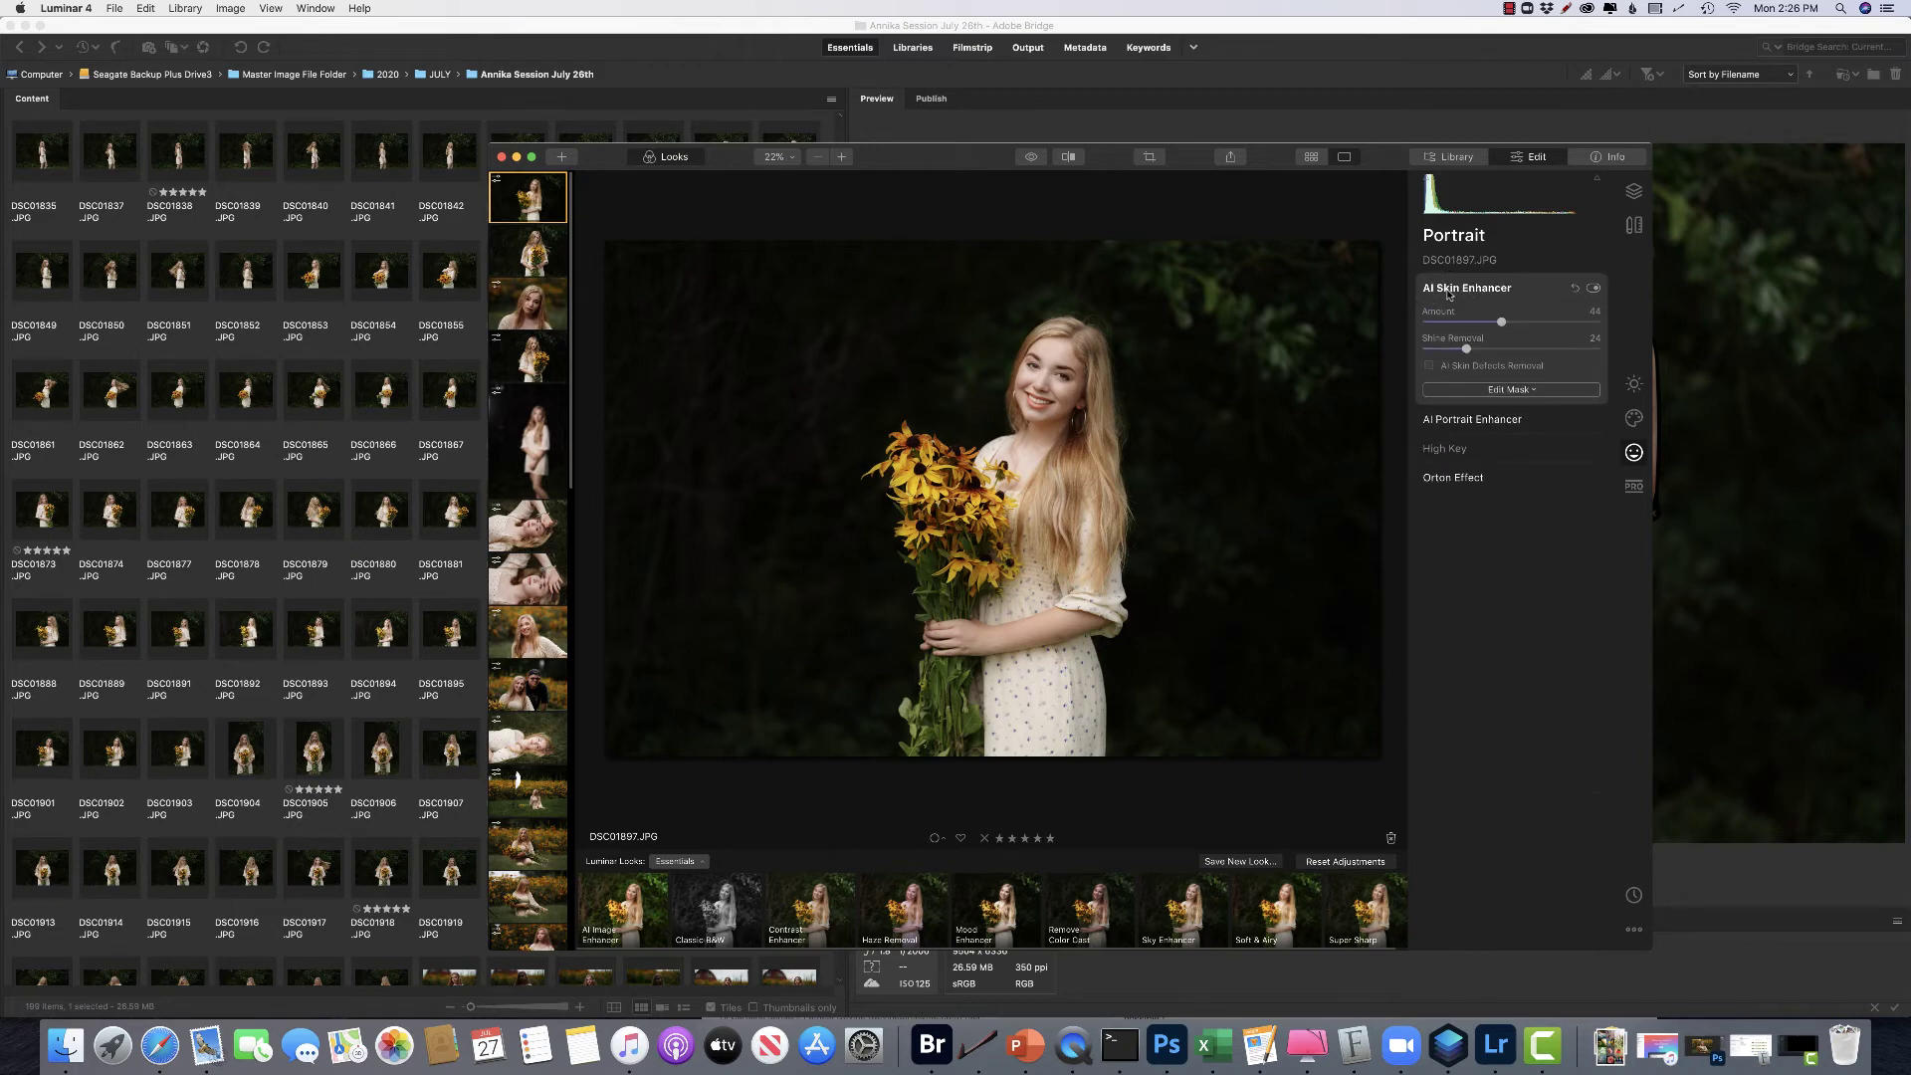
- Mute the greens with the advanced Color settings, using Saturation -24 and Luminance -15 for the green channel
{"action": "left_click", "coordinate": [1635, 387]}
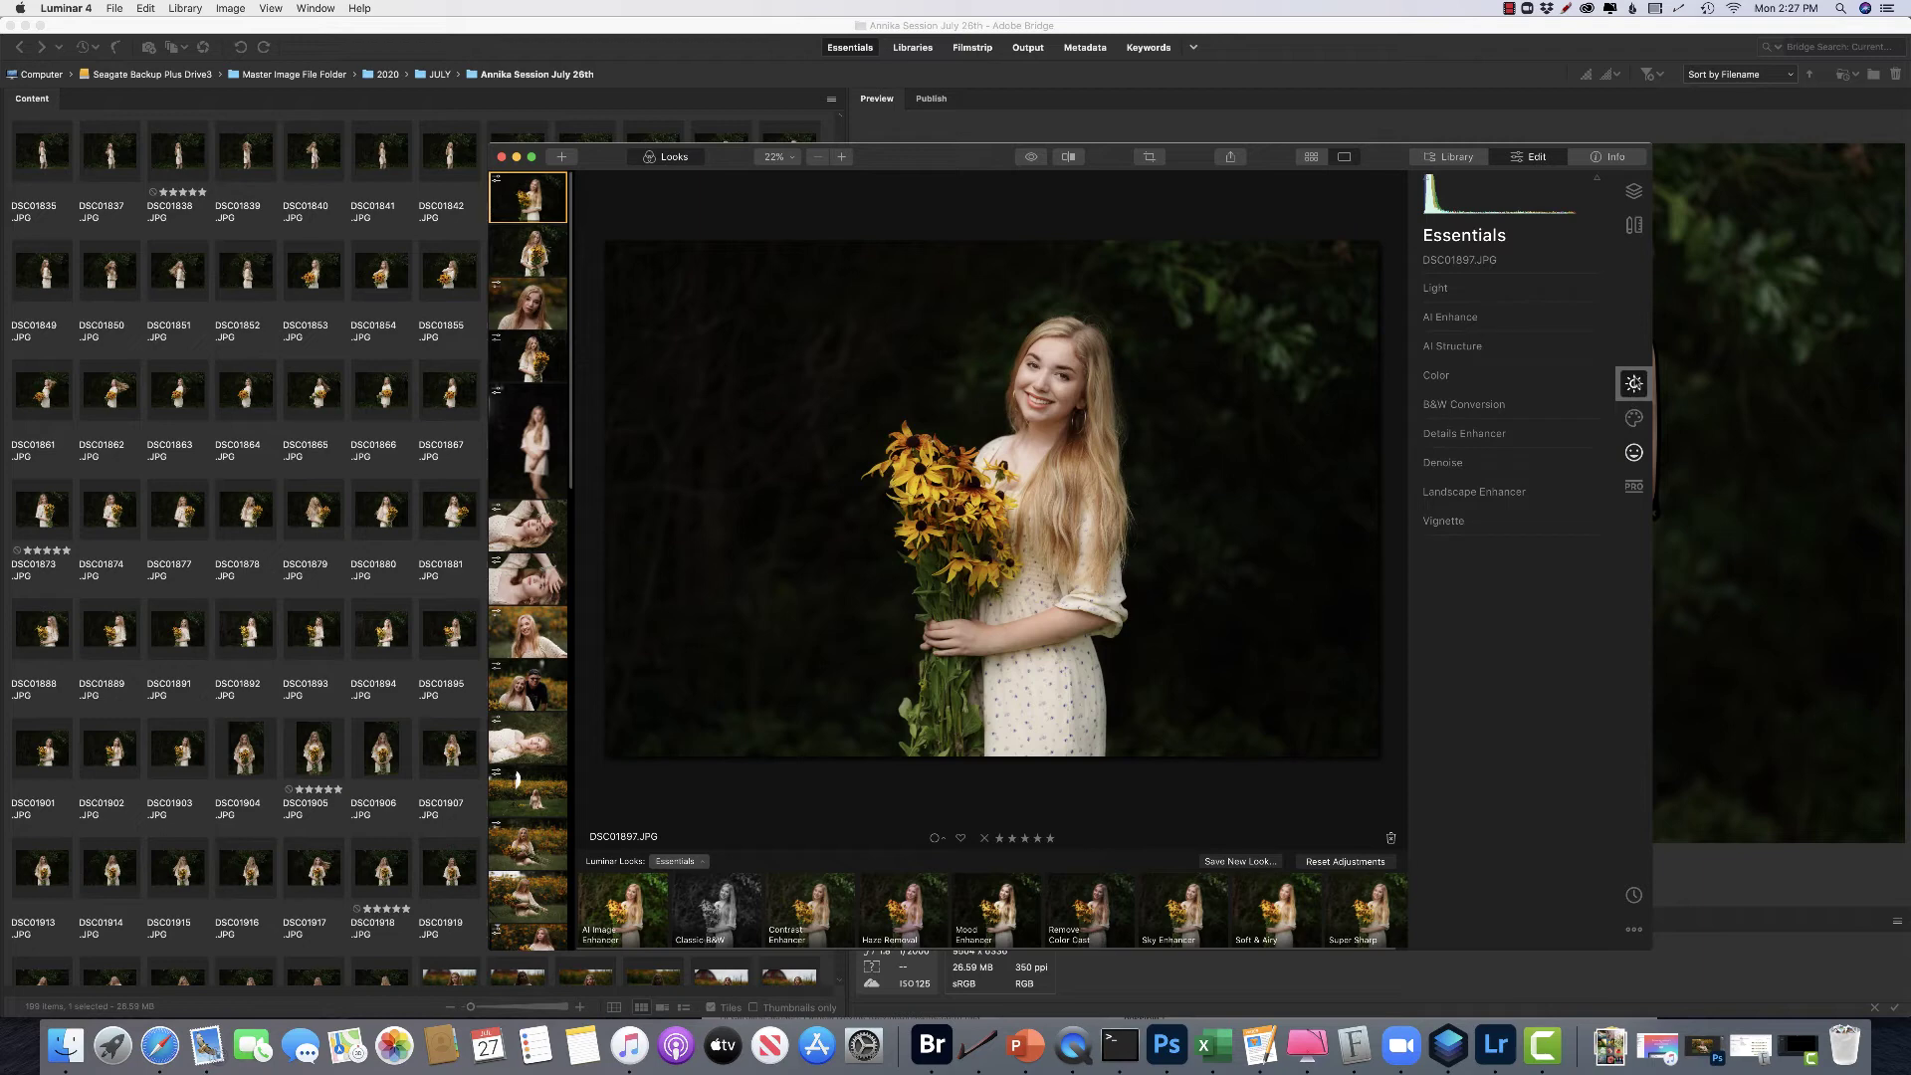
{"action": "left_click", "coordinate": [1435, 379]}
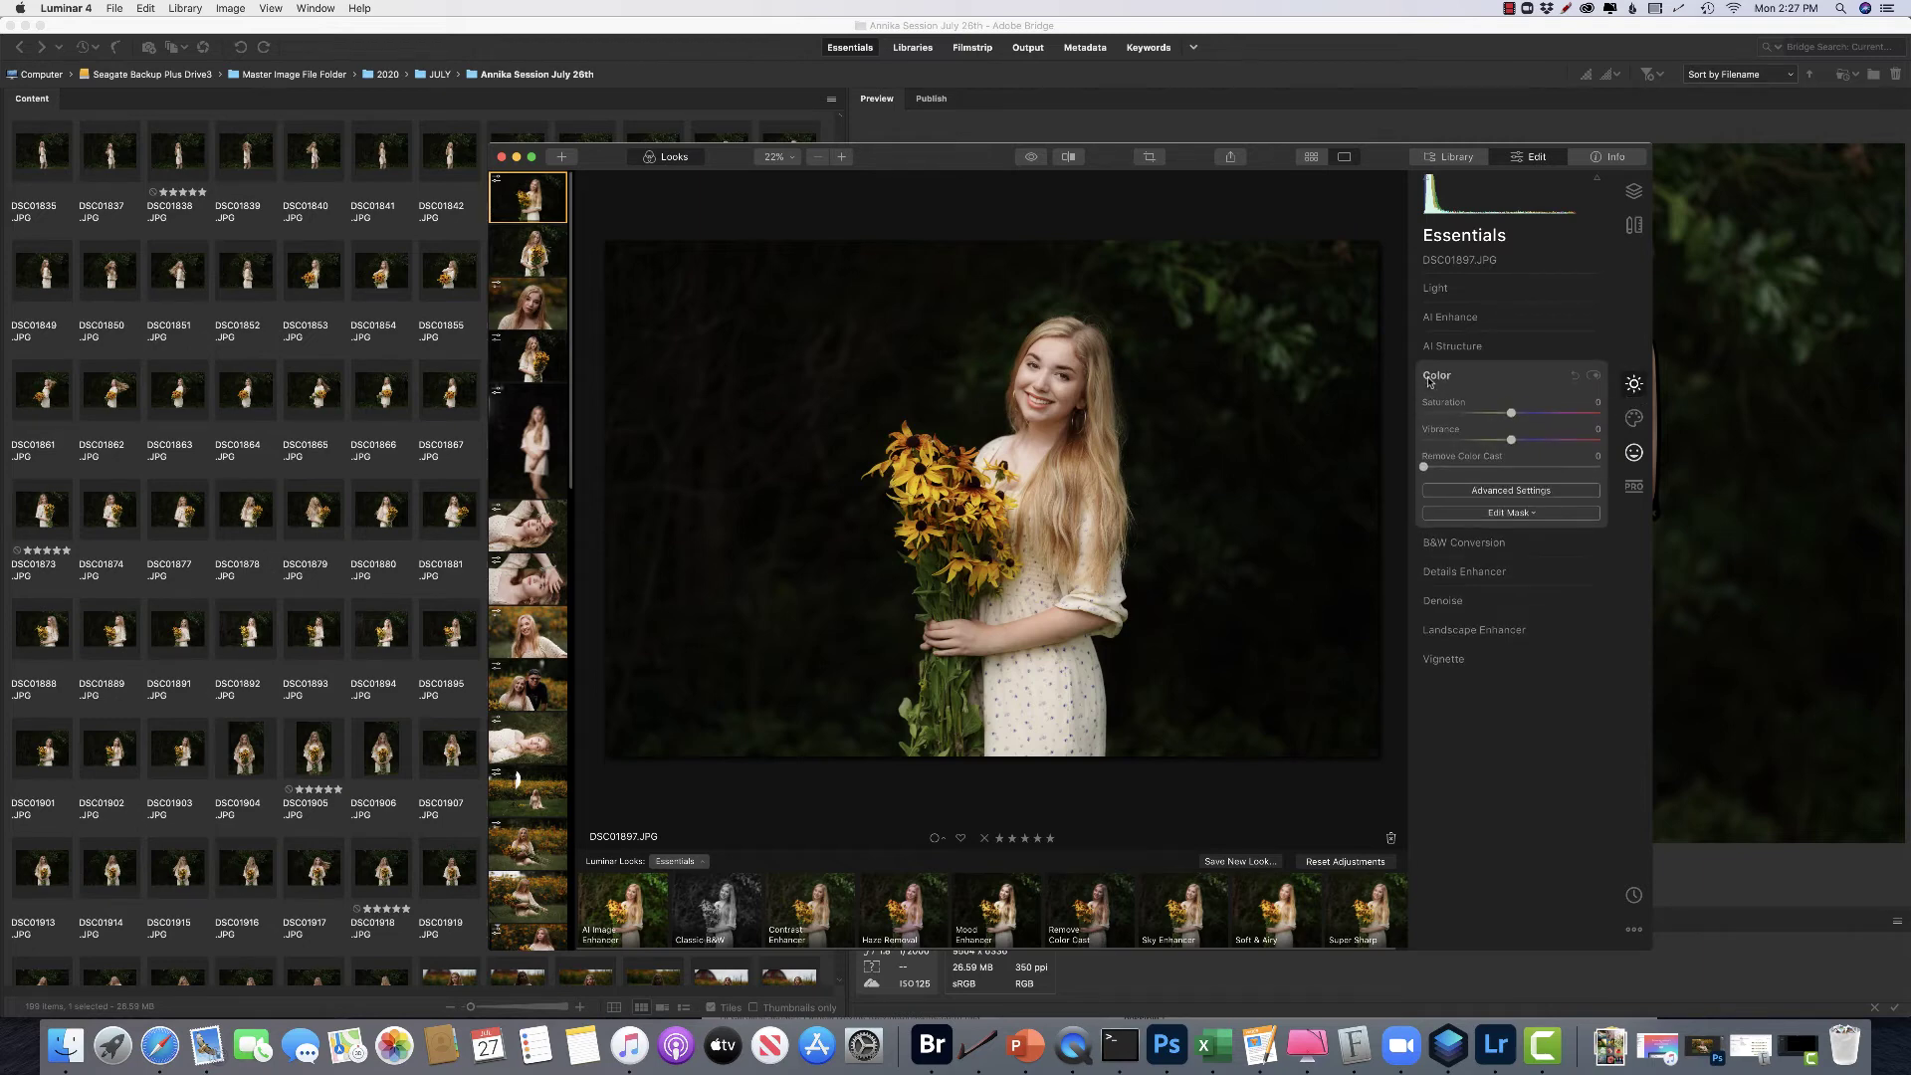
{"action": "left_click", "coordinate": [1512, 491]}
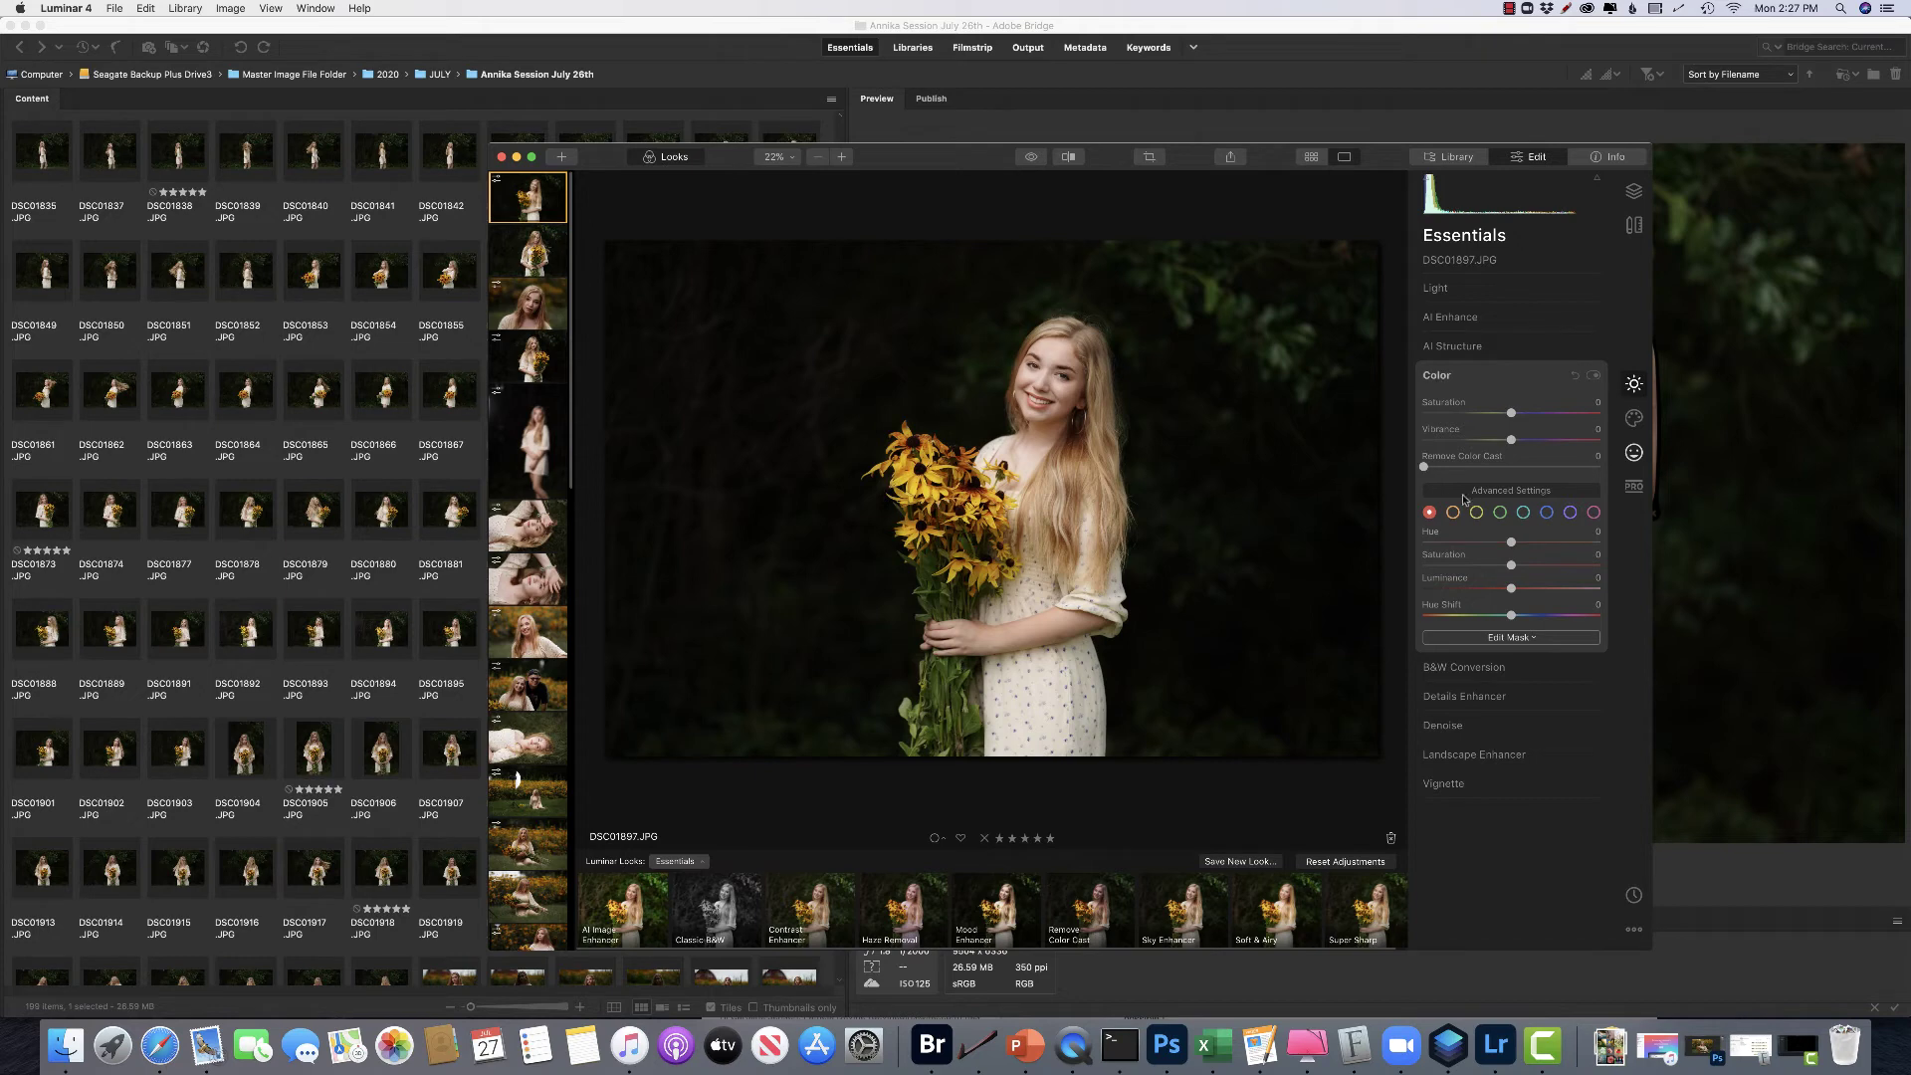
{"action": "left_click", "coordinate": [1501, 514]}
{"action": "mouse_move", "coordinate": [1511, 564]}
{"action": "left_mouse_down"}
{"action": "mouse_move", "coordinate": [1491, 565]}
{"action": "mouse_move", "coordinate": [1499, 592]}
{"action": "left_mouse_up"}
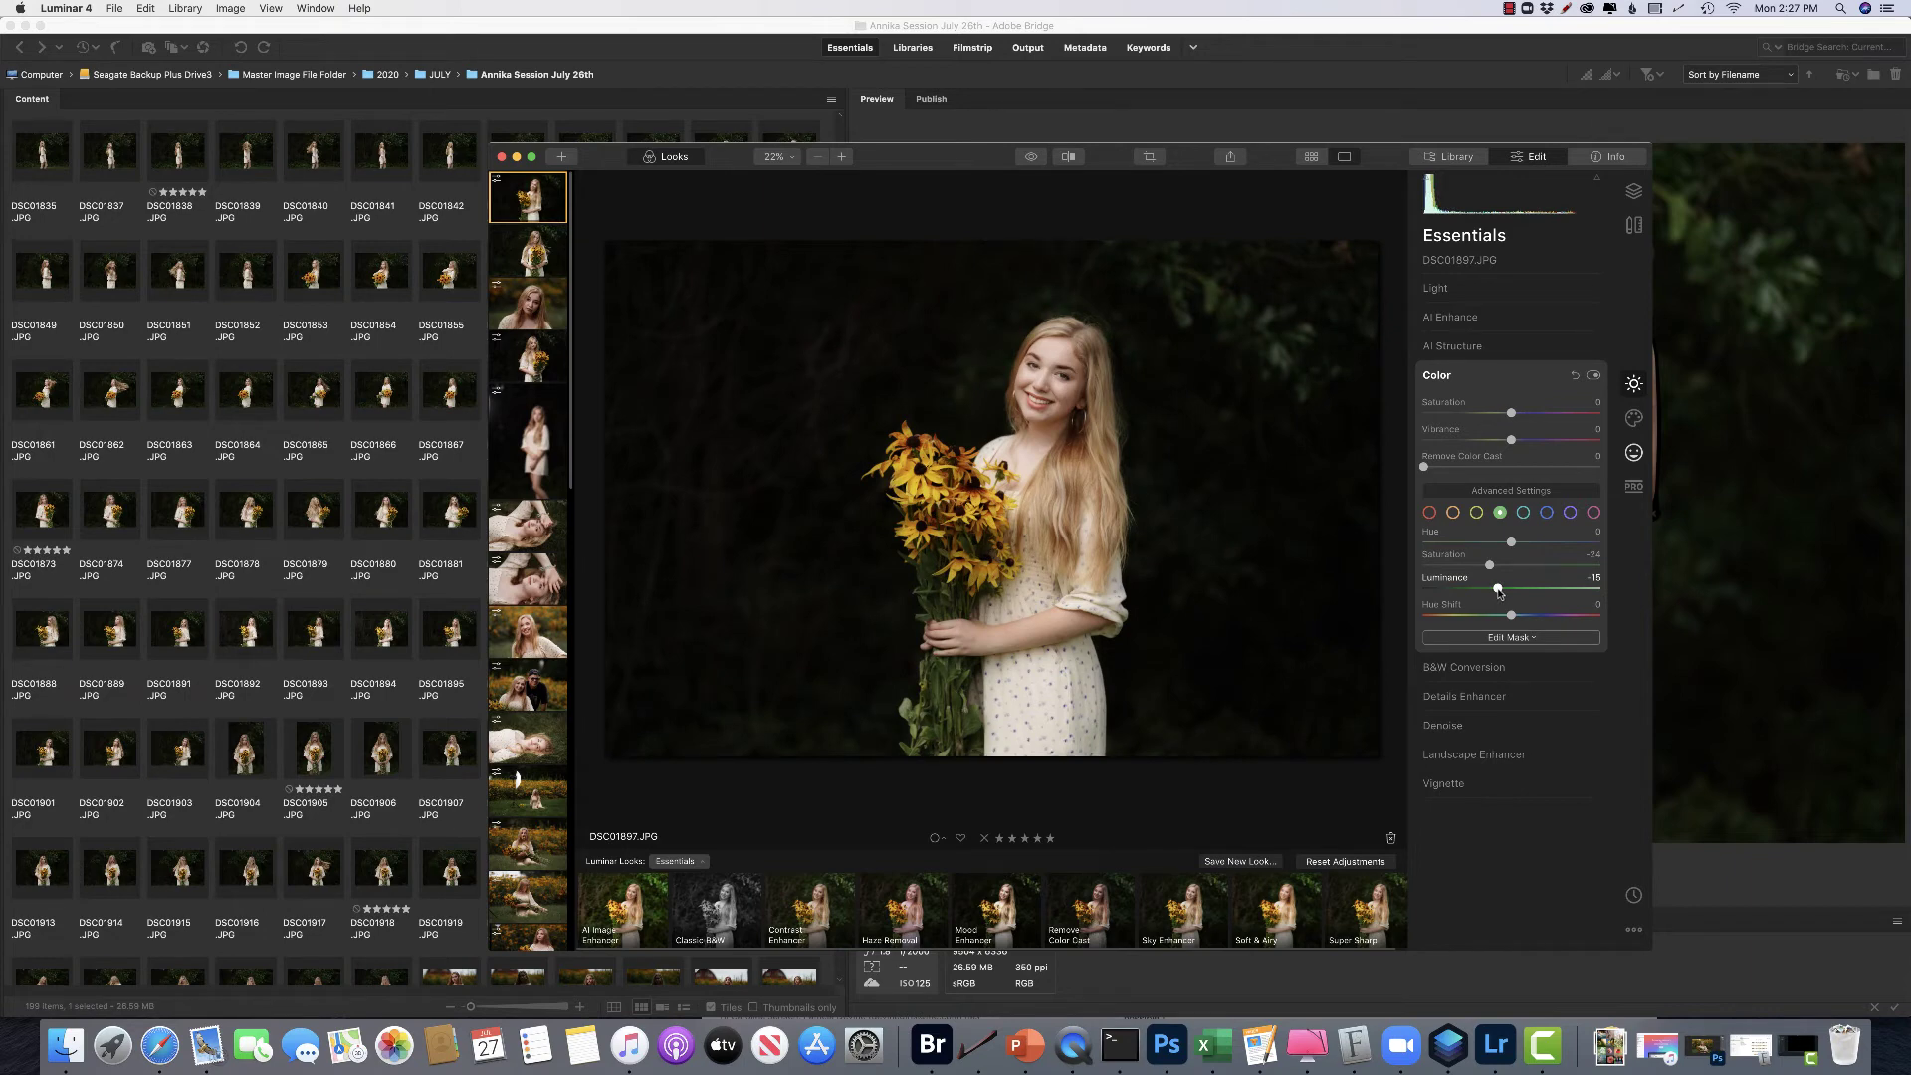
- Look through the edited session photos DSC02002, DSC01970 and DSC01925, ending on the vertical flower portrait DSC01905.JPG
{"action": "left_click", "coordinate": [527, 739]}
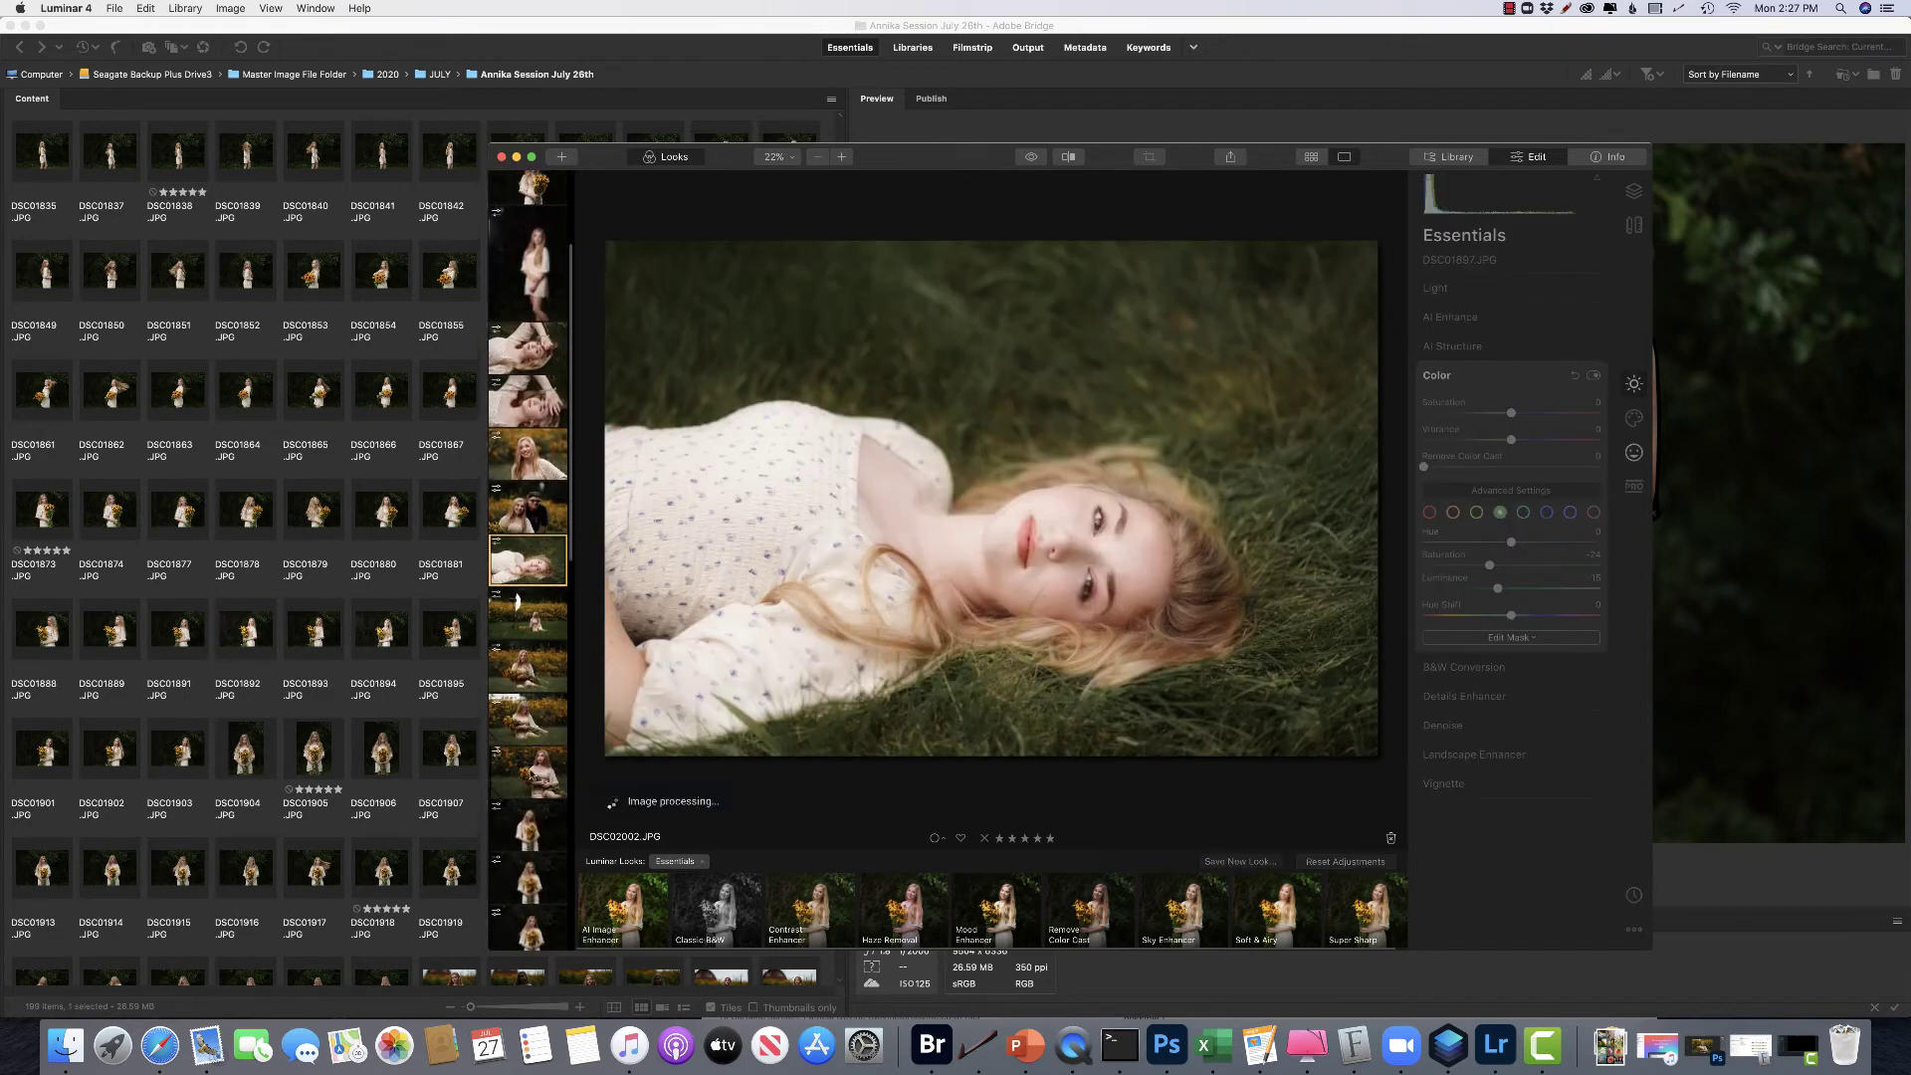
{"action": "left_click", "coordinate": [532, 669]}
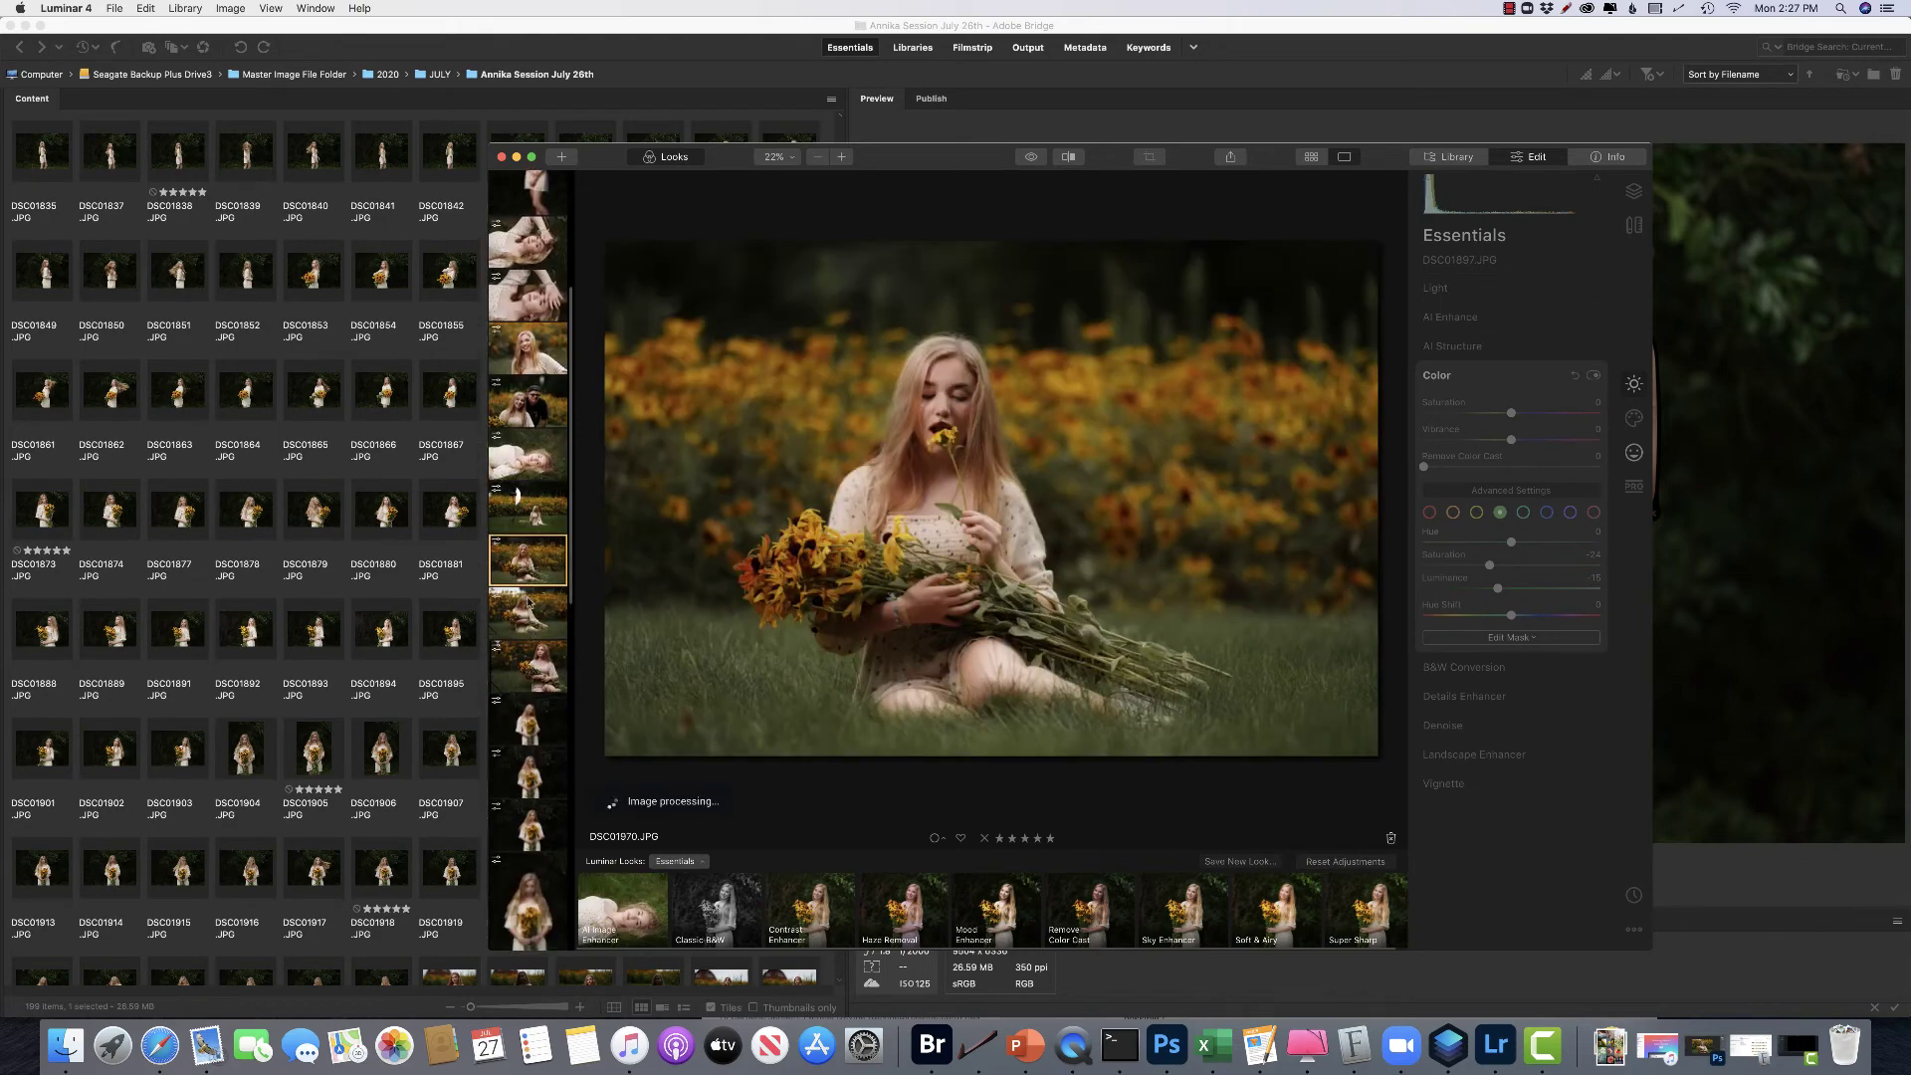
{"action": "left_click", "coordinate": [533, 659]}
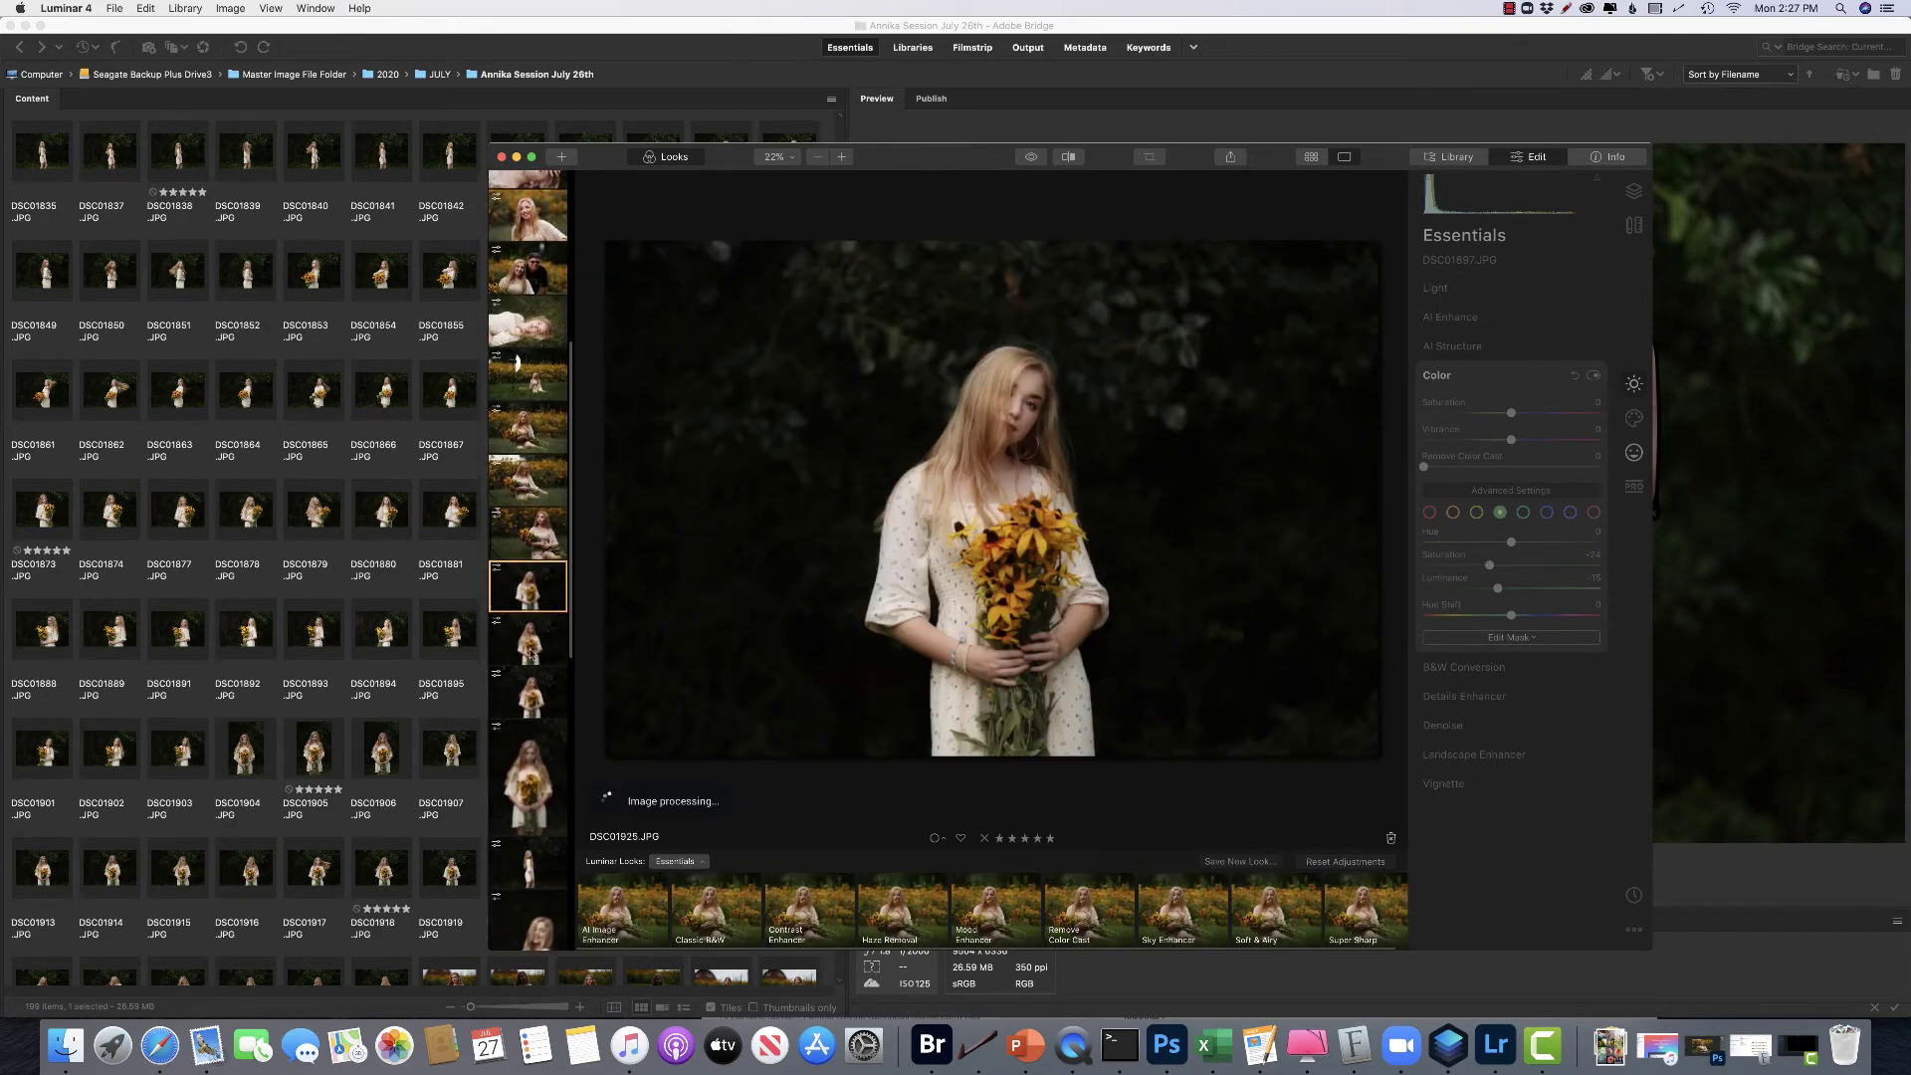
{"action": "left_click", "coordinate": [540, 687]}
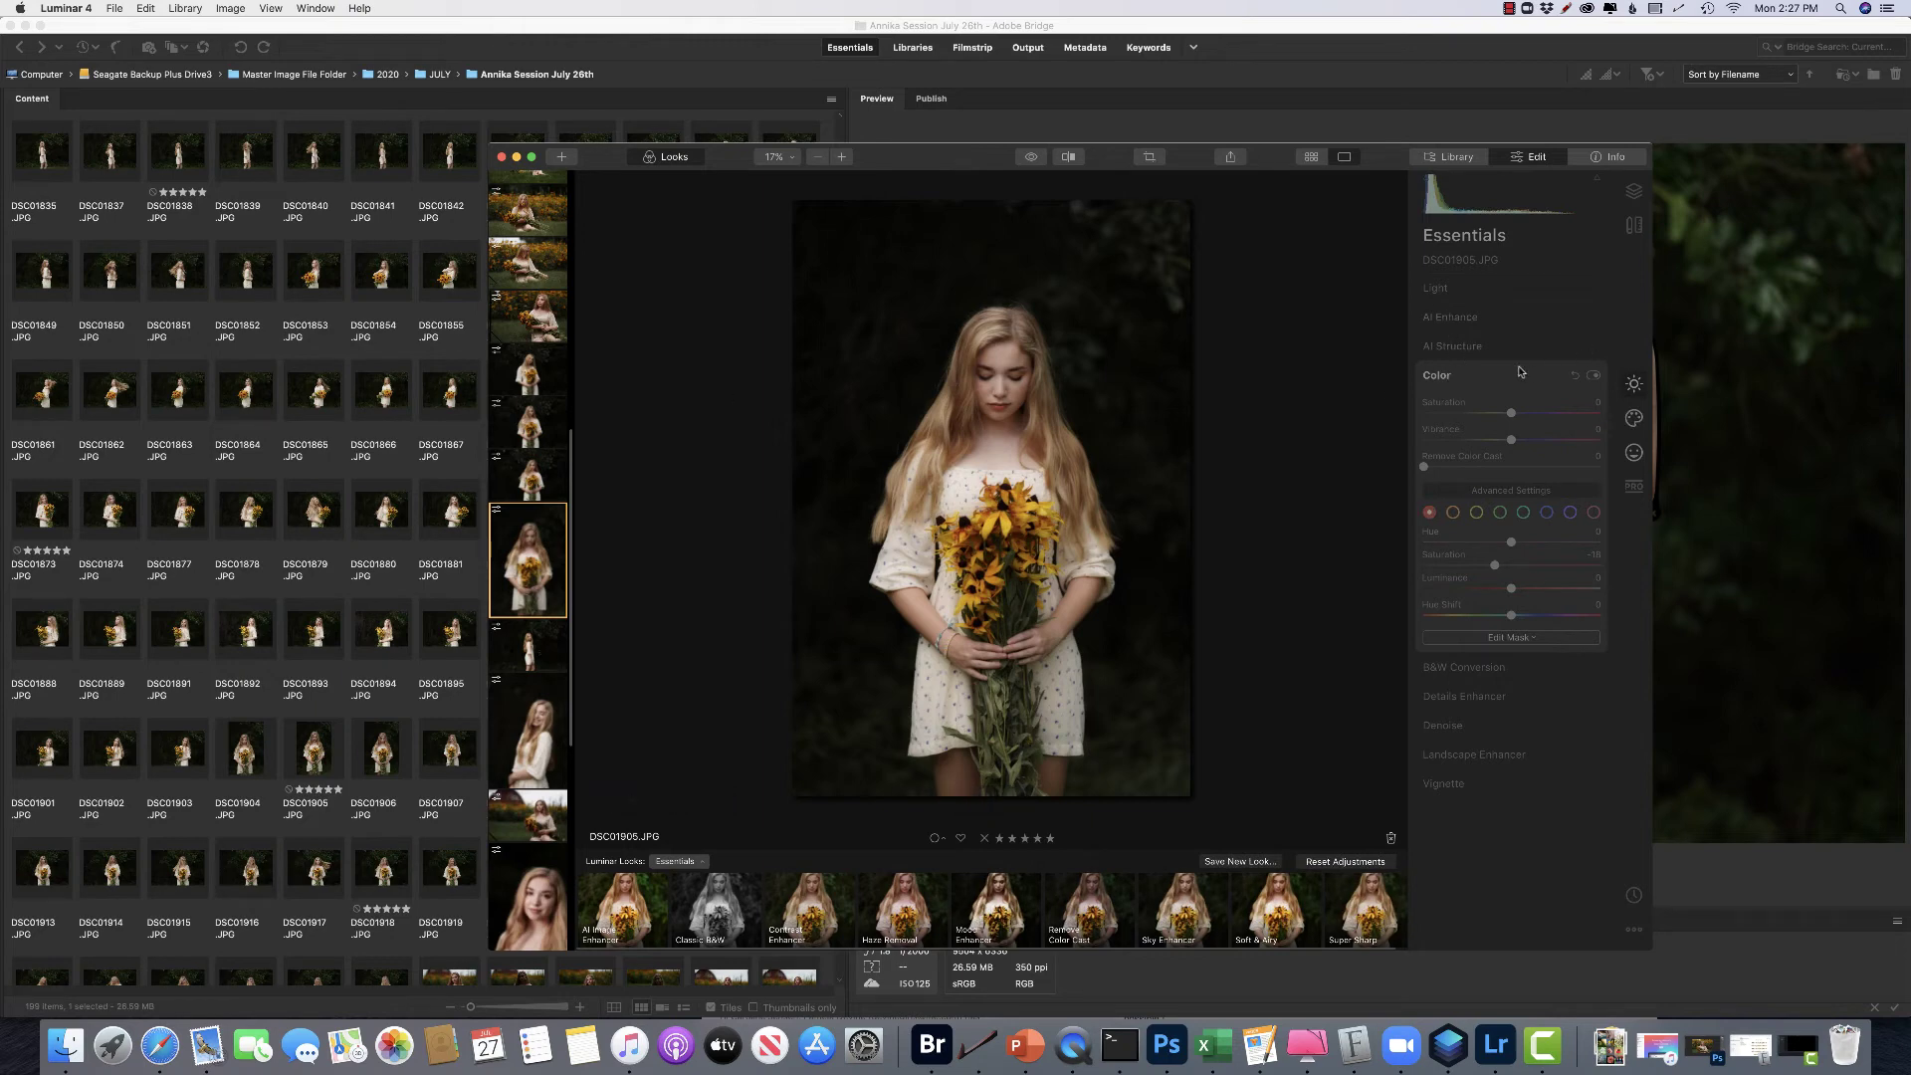
- Review the portrait adjustments of DSC01905.JPG, try a stronger Mystical effect and set its Amount to 14
{"action": "left_click", "coordinate": [1633, 454]}
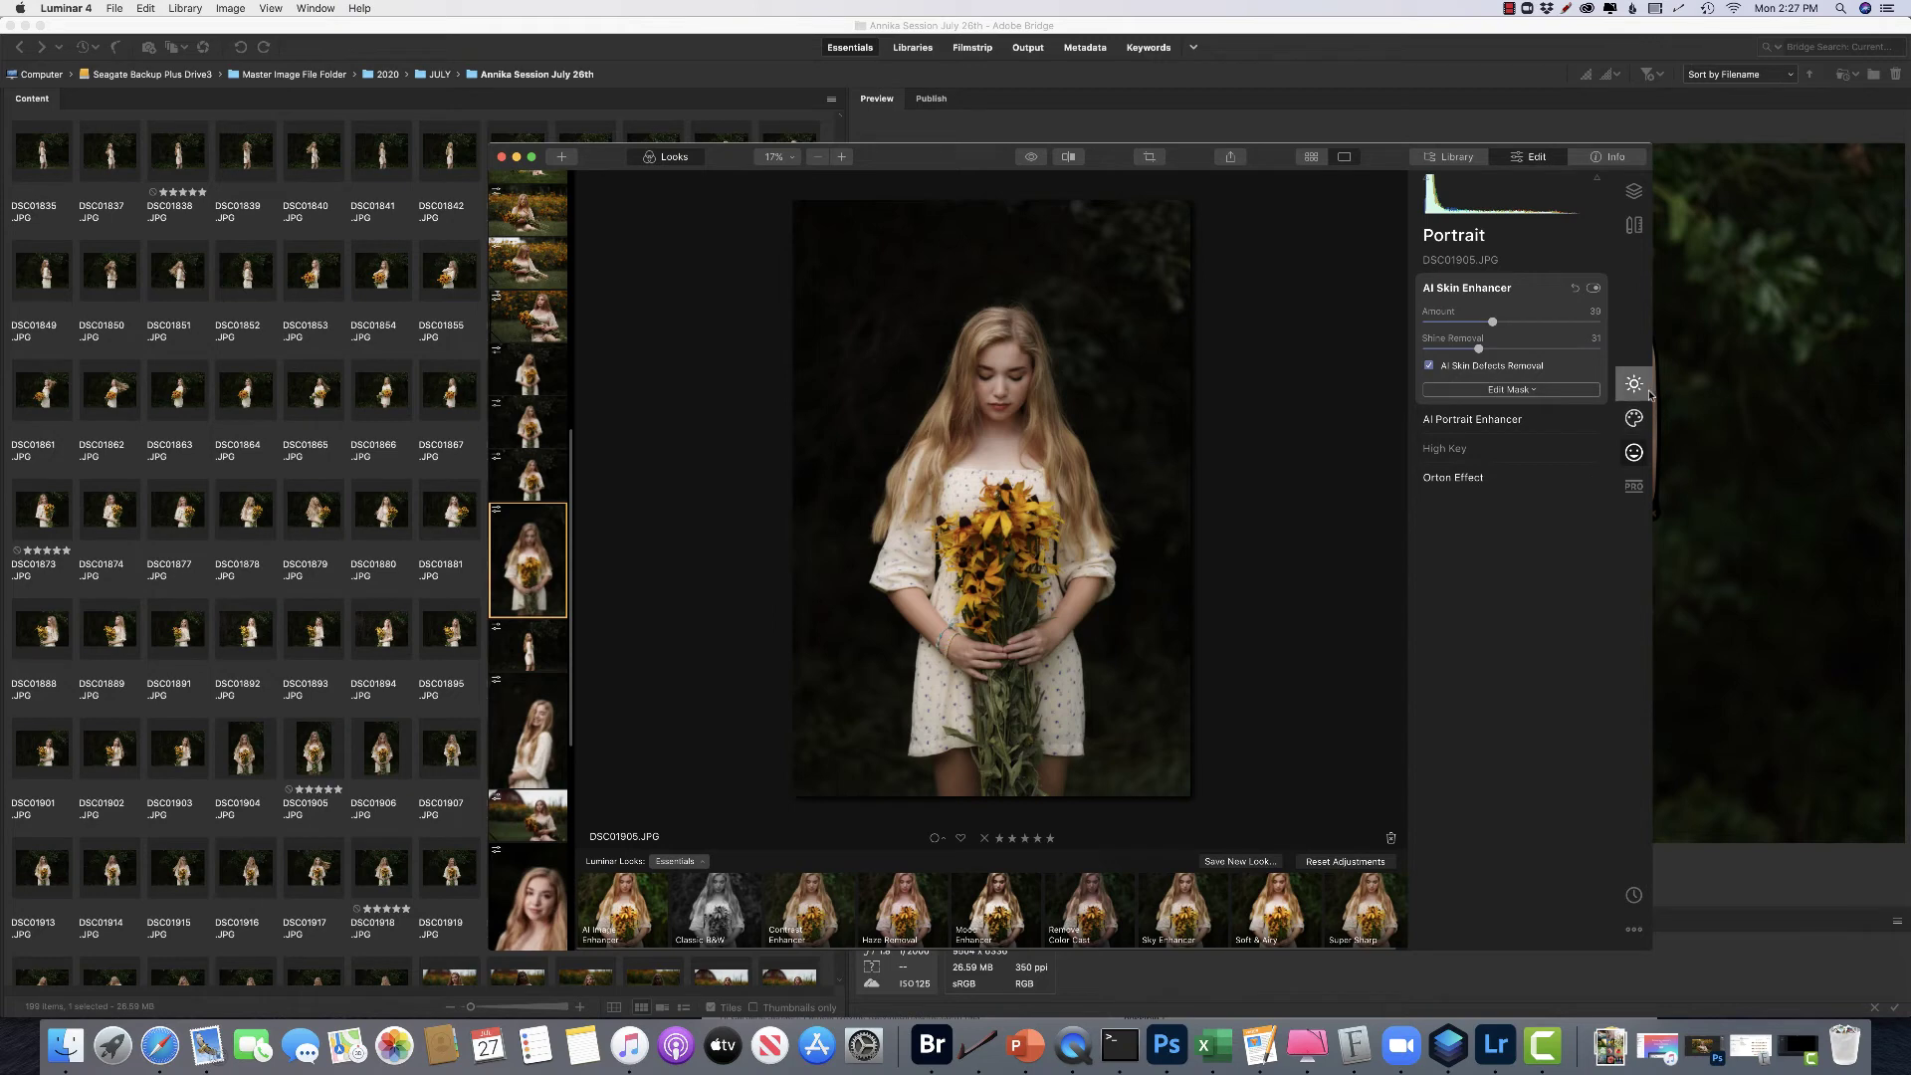
{"action": "left_click", "coordinate": [1634, 420]}
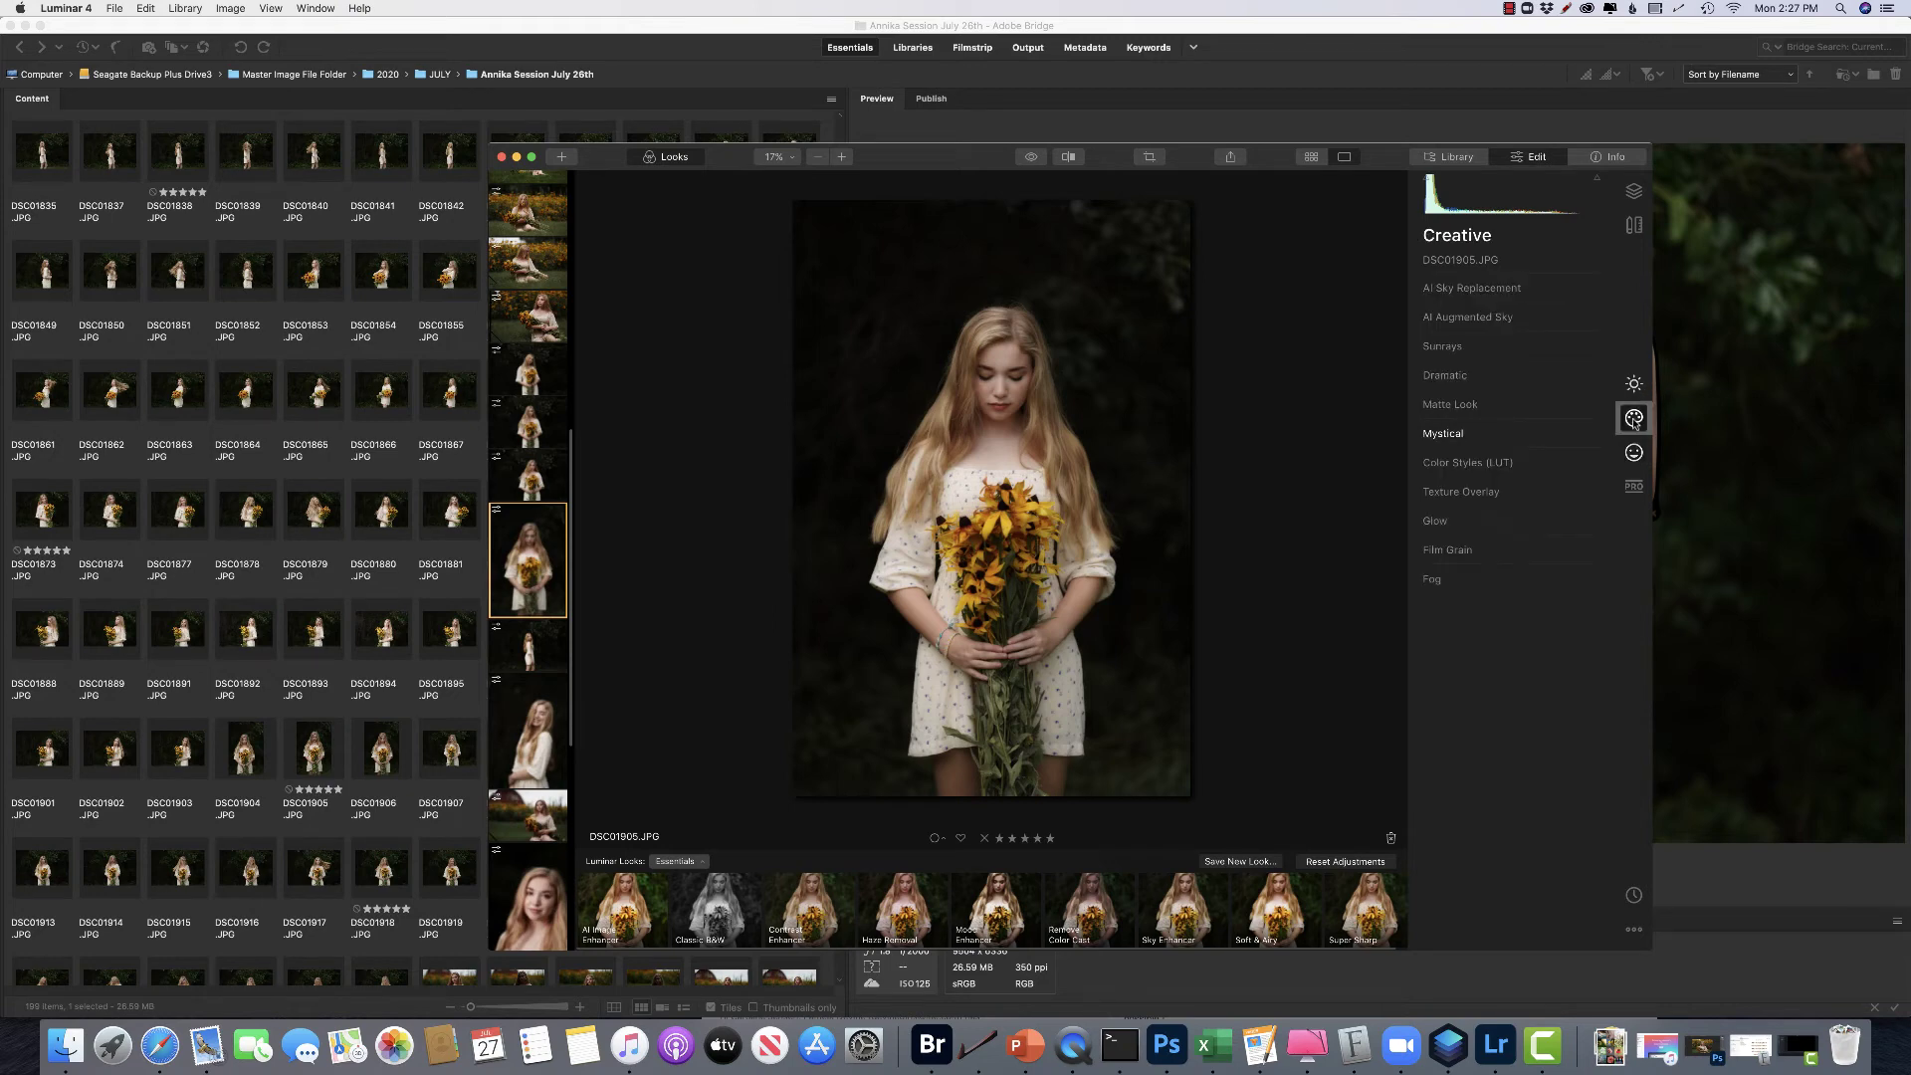
{"action": "left_click", "coordinate": [1446, 436]}
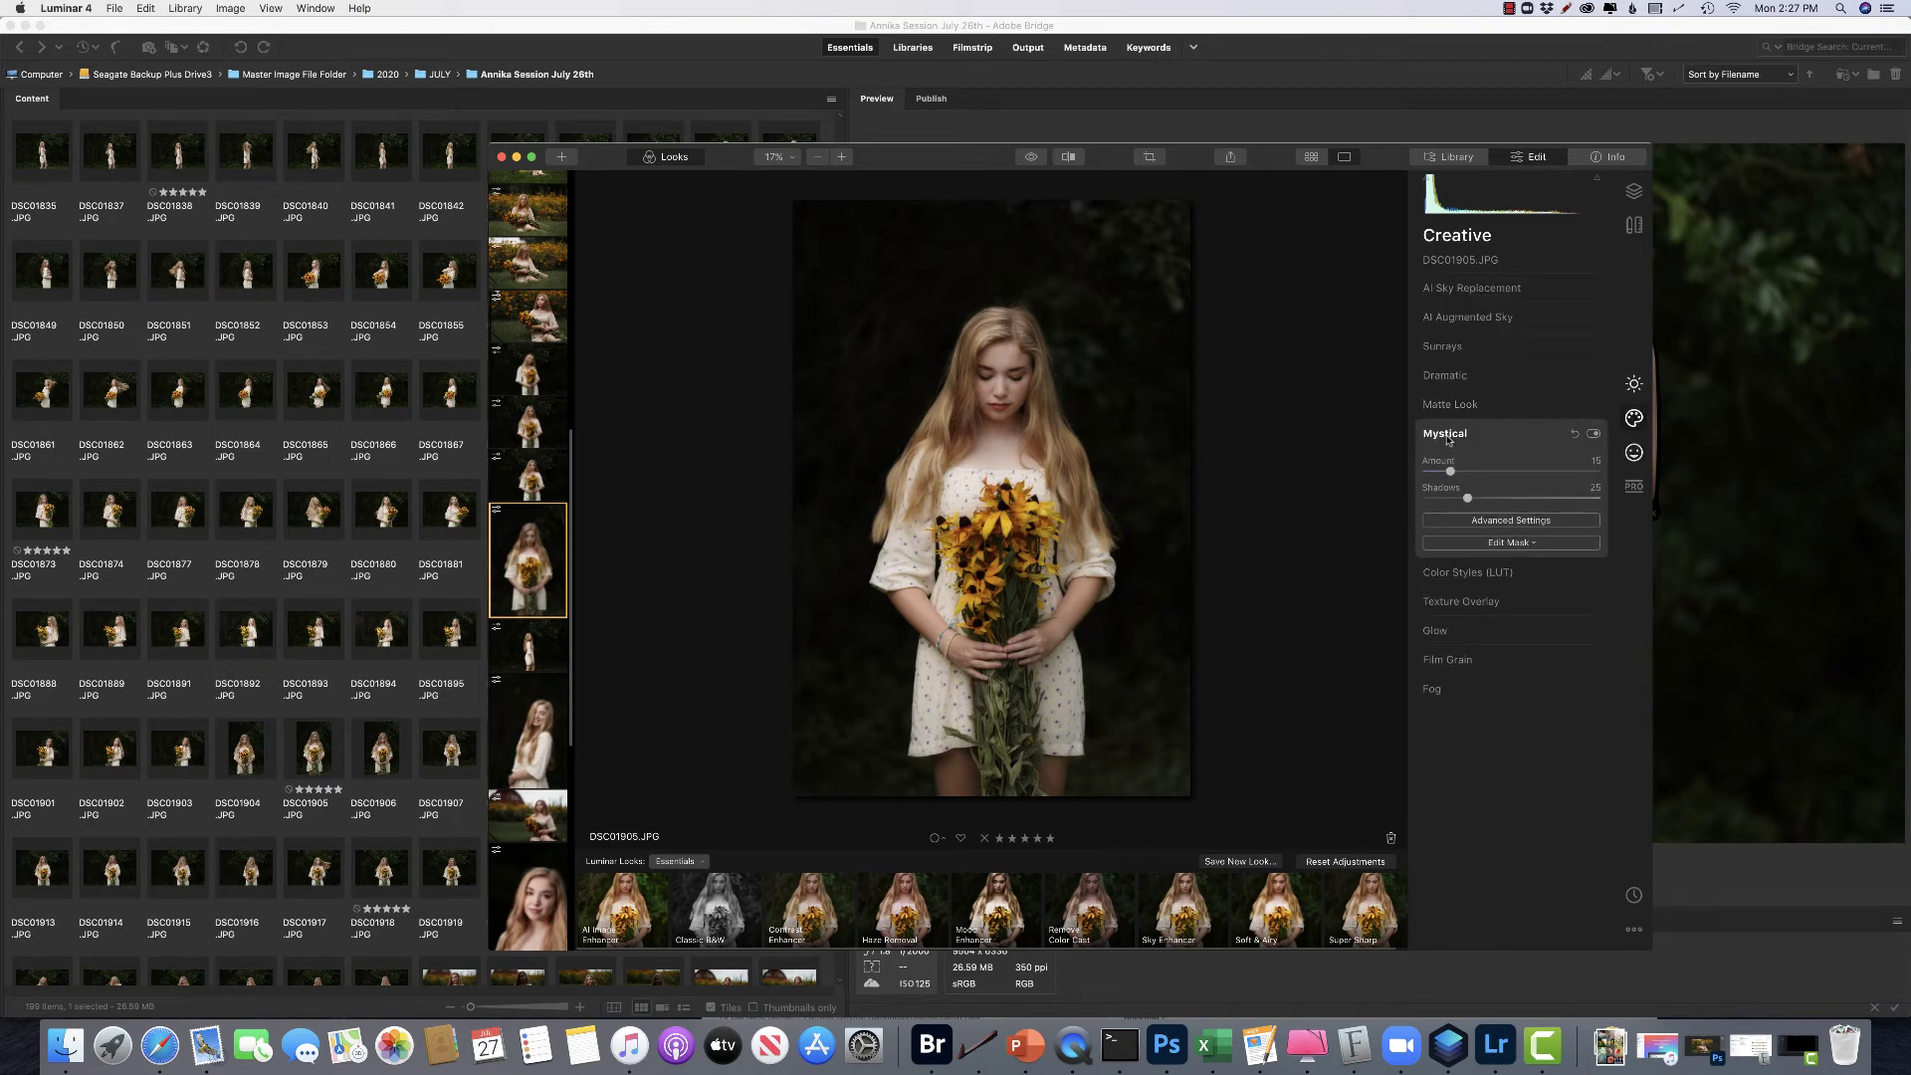
{"action": "left_click_drag", "start_coordinate": [1450, 472], "coordinate": [1486, 472]}
{"action": "left_click_drag", "start_coordinate": [1487, 476], "coordinate": [1449, 475]}
- View the export and sharing options, dismiss them, and close the Luminar 4 window to return to Adobe Bridge
{"action": "left_click", "coordinate": [1241, 159]}
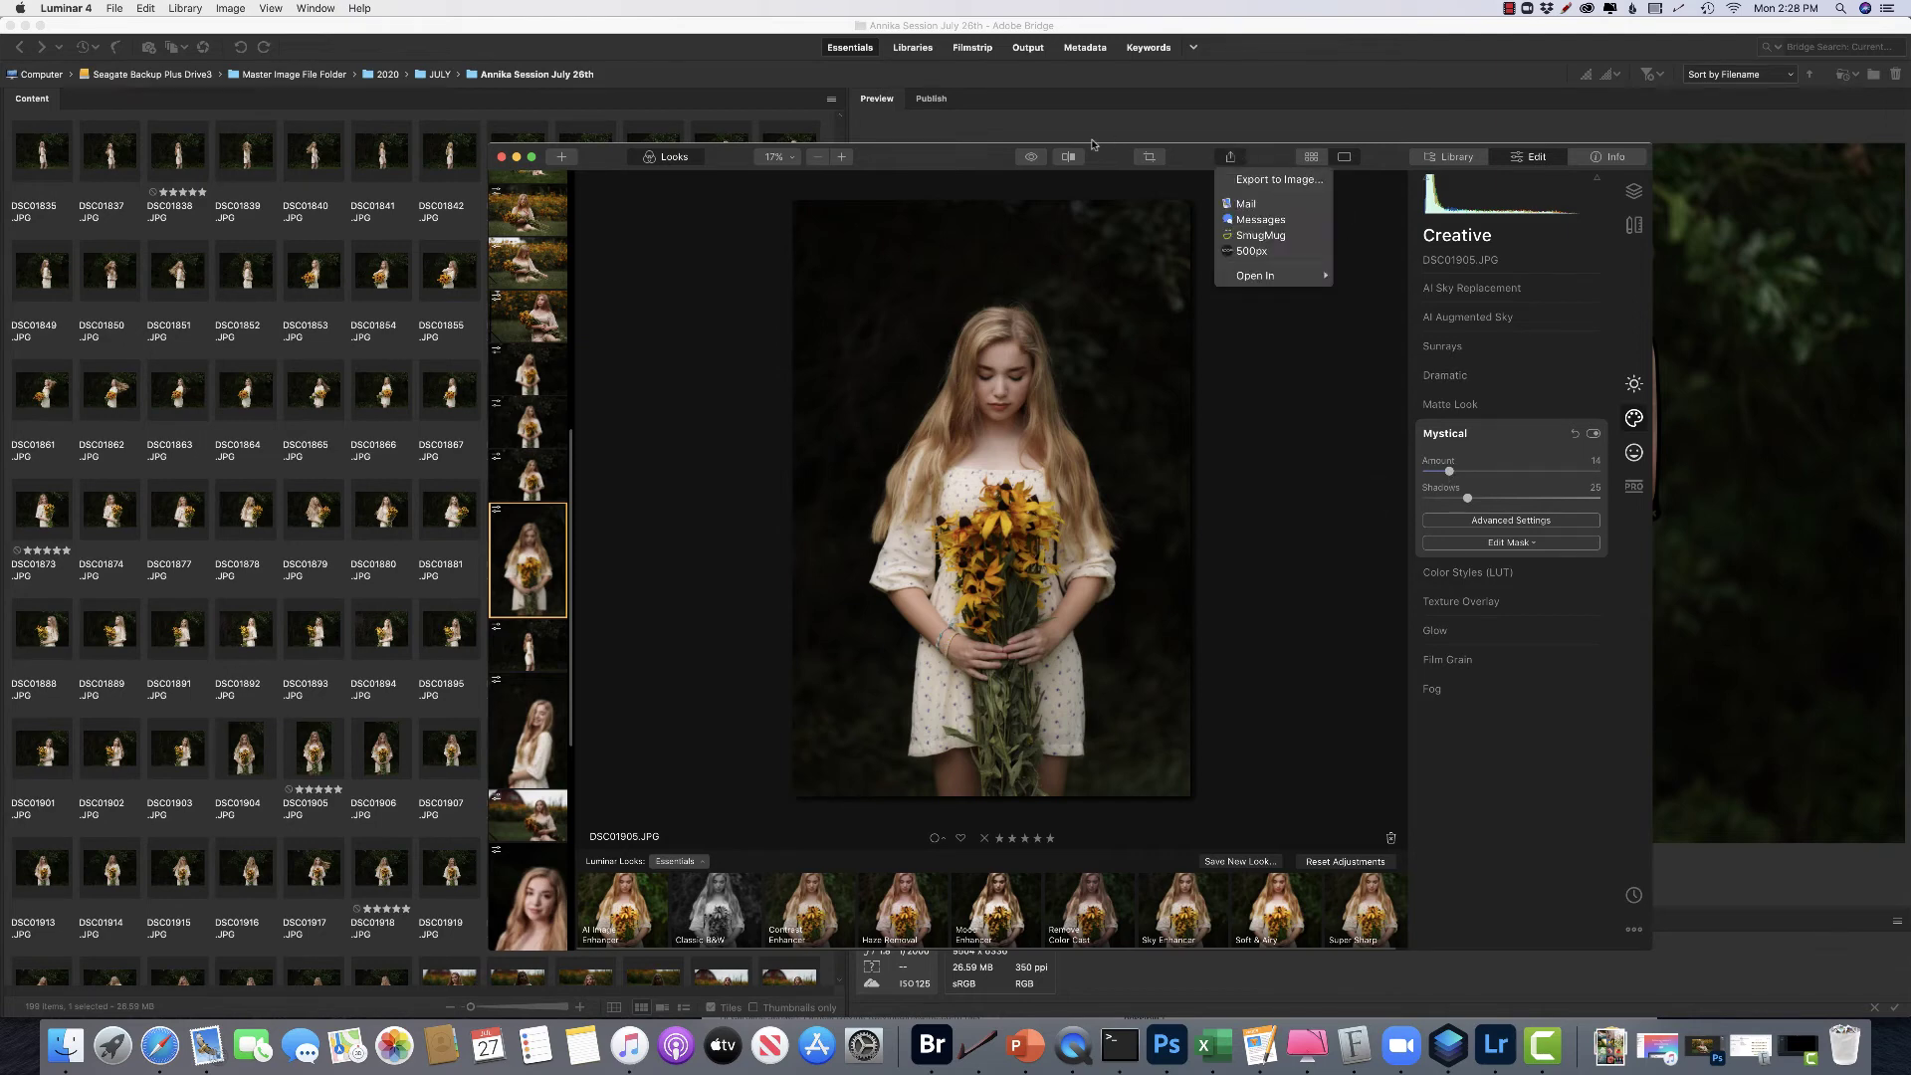
{"action": "left_click", "coordinate": [498, 159]}
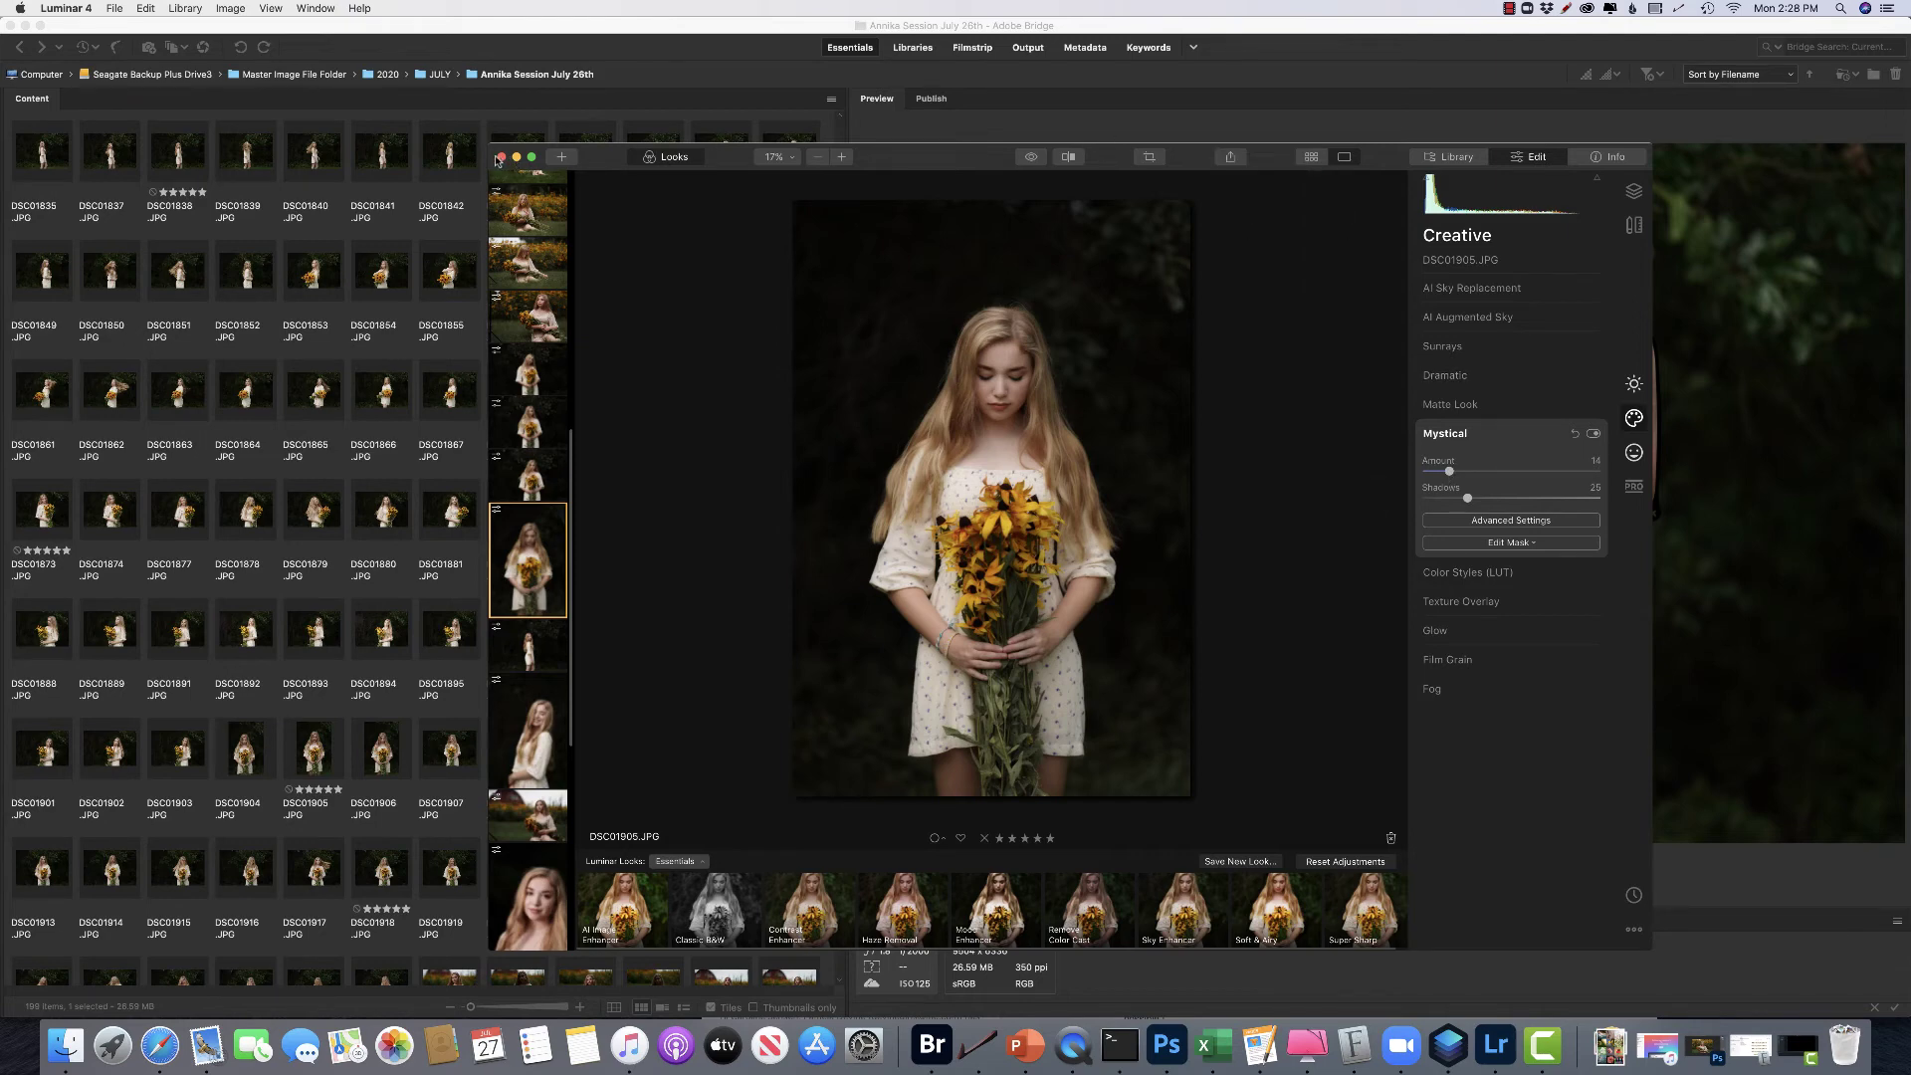
{"action": "left_click", "coordinate": [500, 160]}
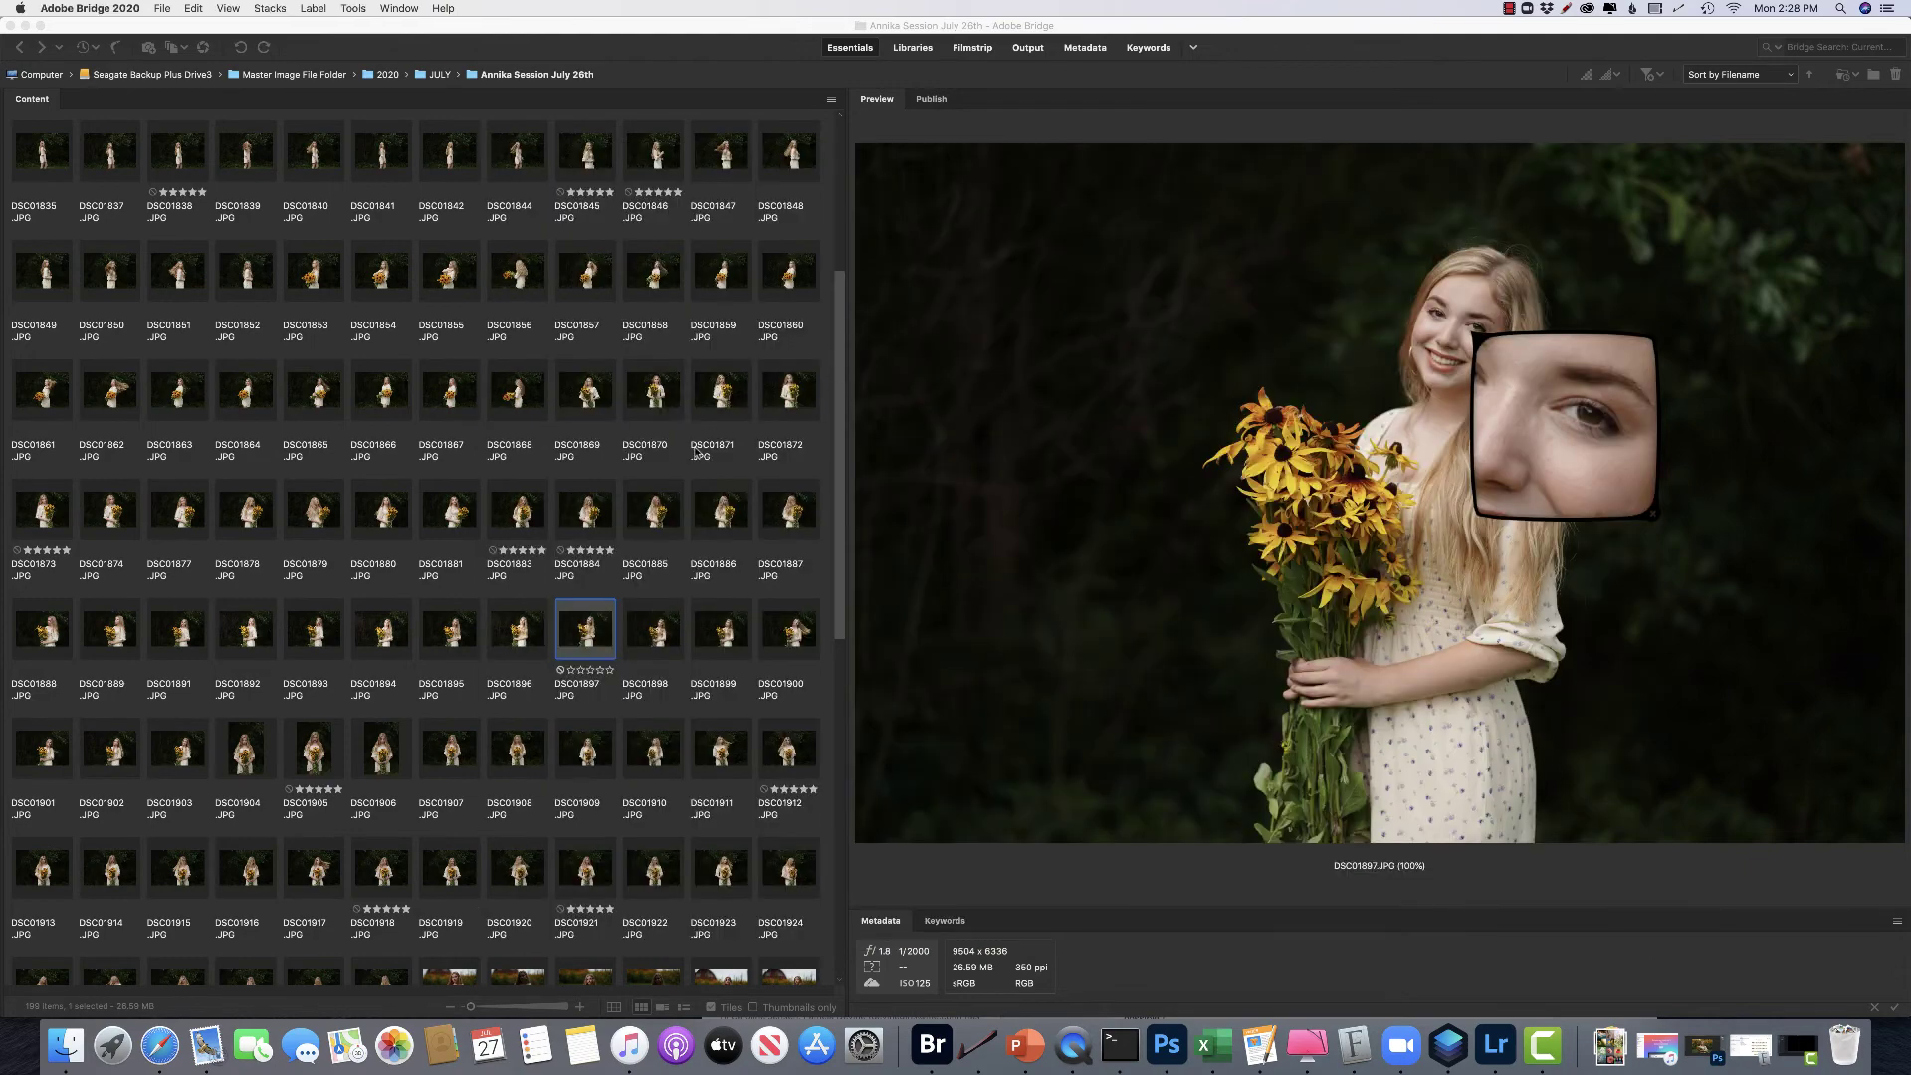
- Browse the session's flower portraits from DSC01909.JPG to DSC01883.JPG, previewing candidates and checking details at 100%
{"action": "key", "text": "Down"}
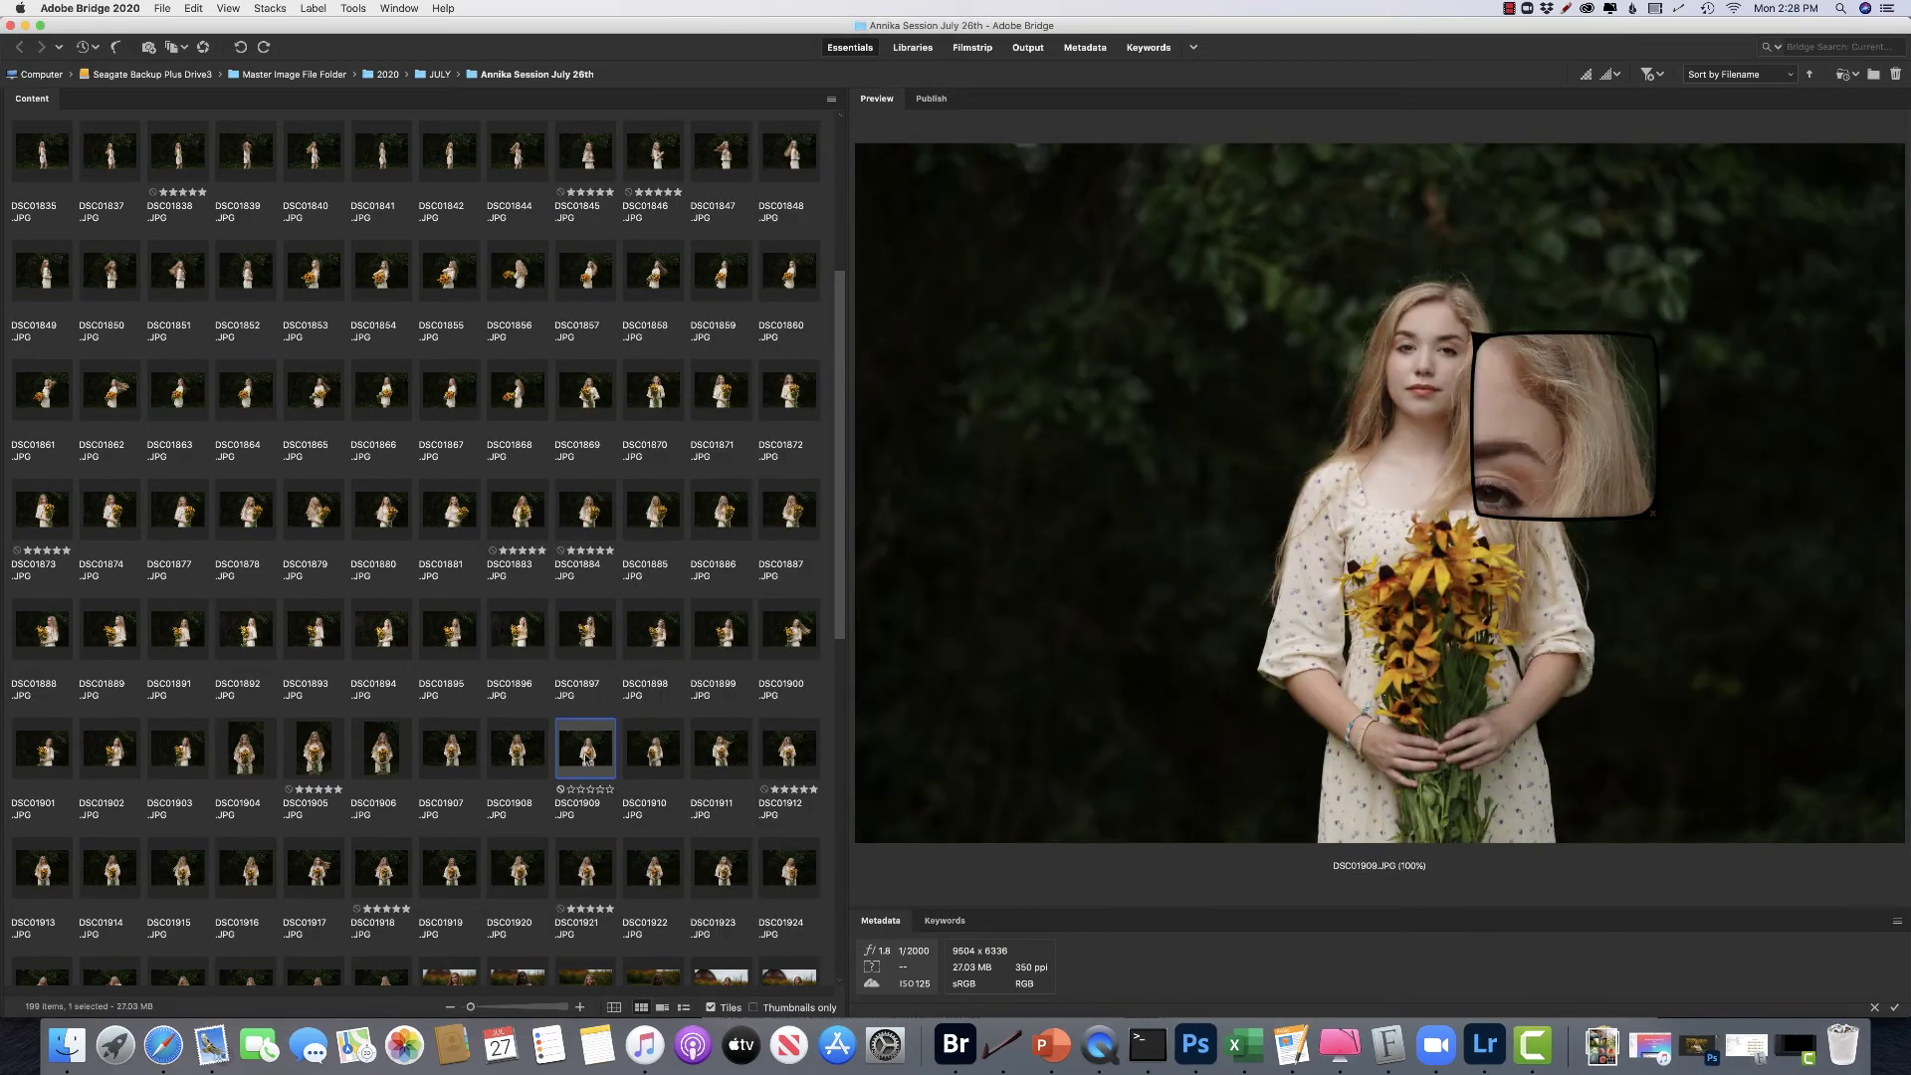
{"action": "scroll", "coordinate": [585, 758], "scroll_direction": "down", "scroll_amount": 8}
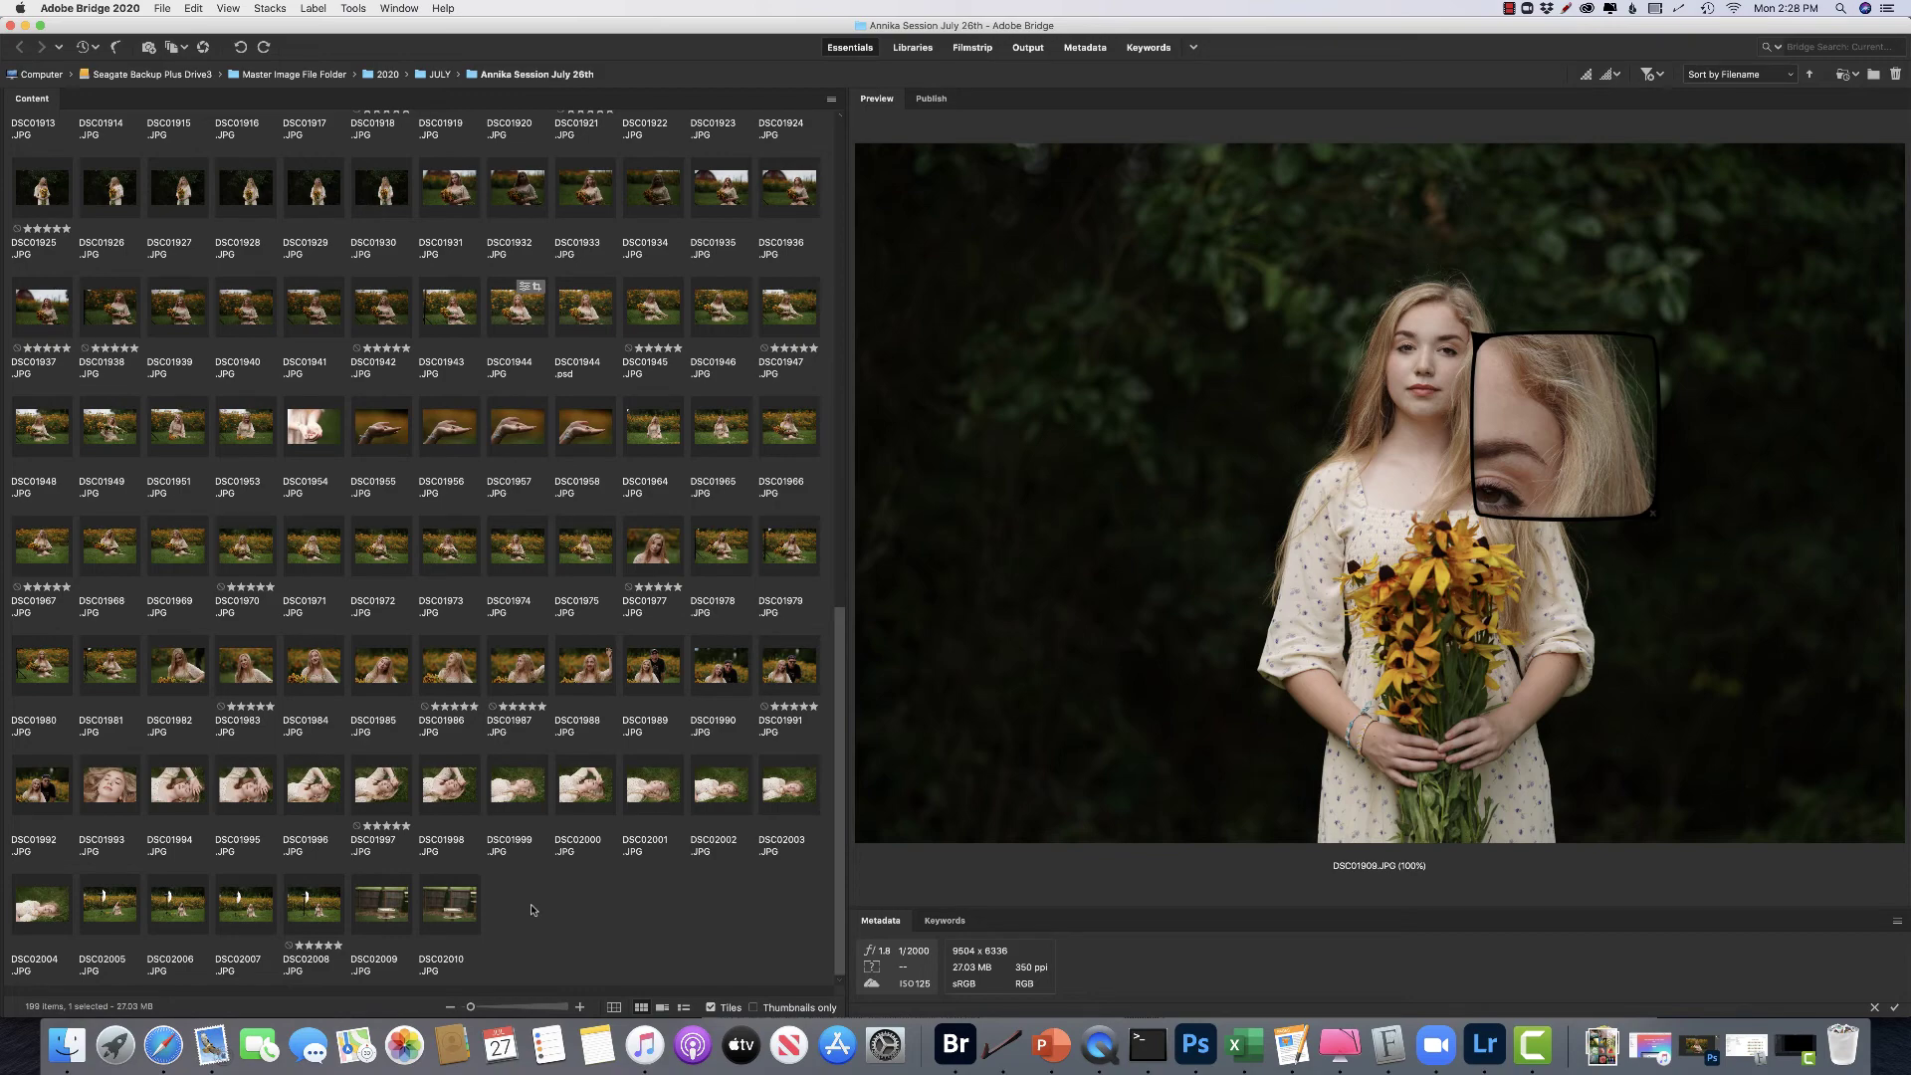
{"action": "scroll", "coordinate": [533, 910], "scroll_direction": "up", "scroll_amount": 5}
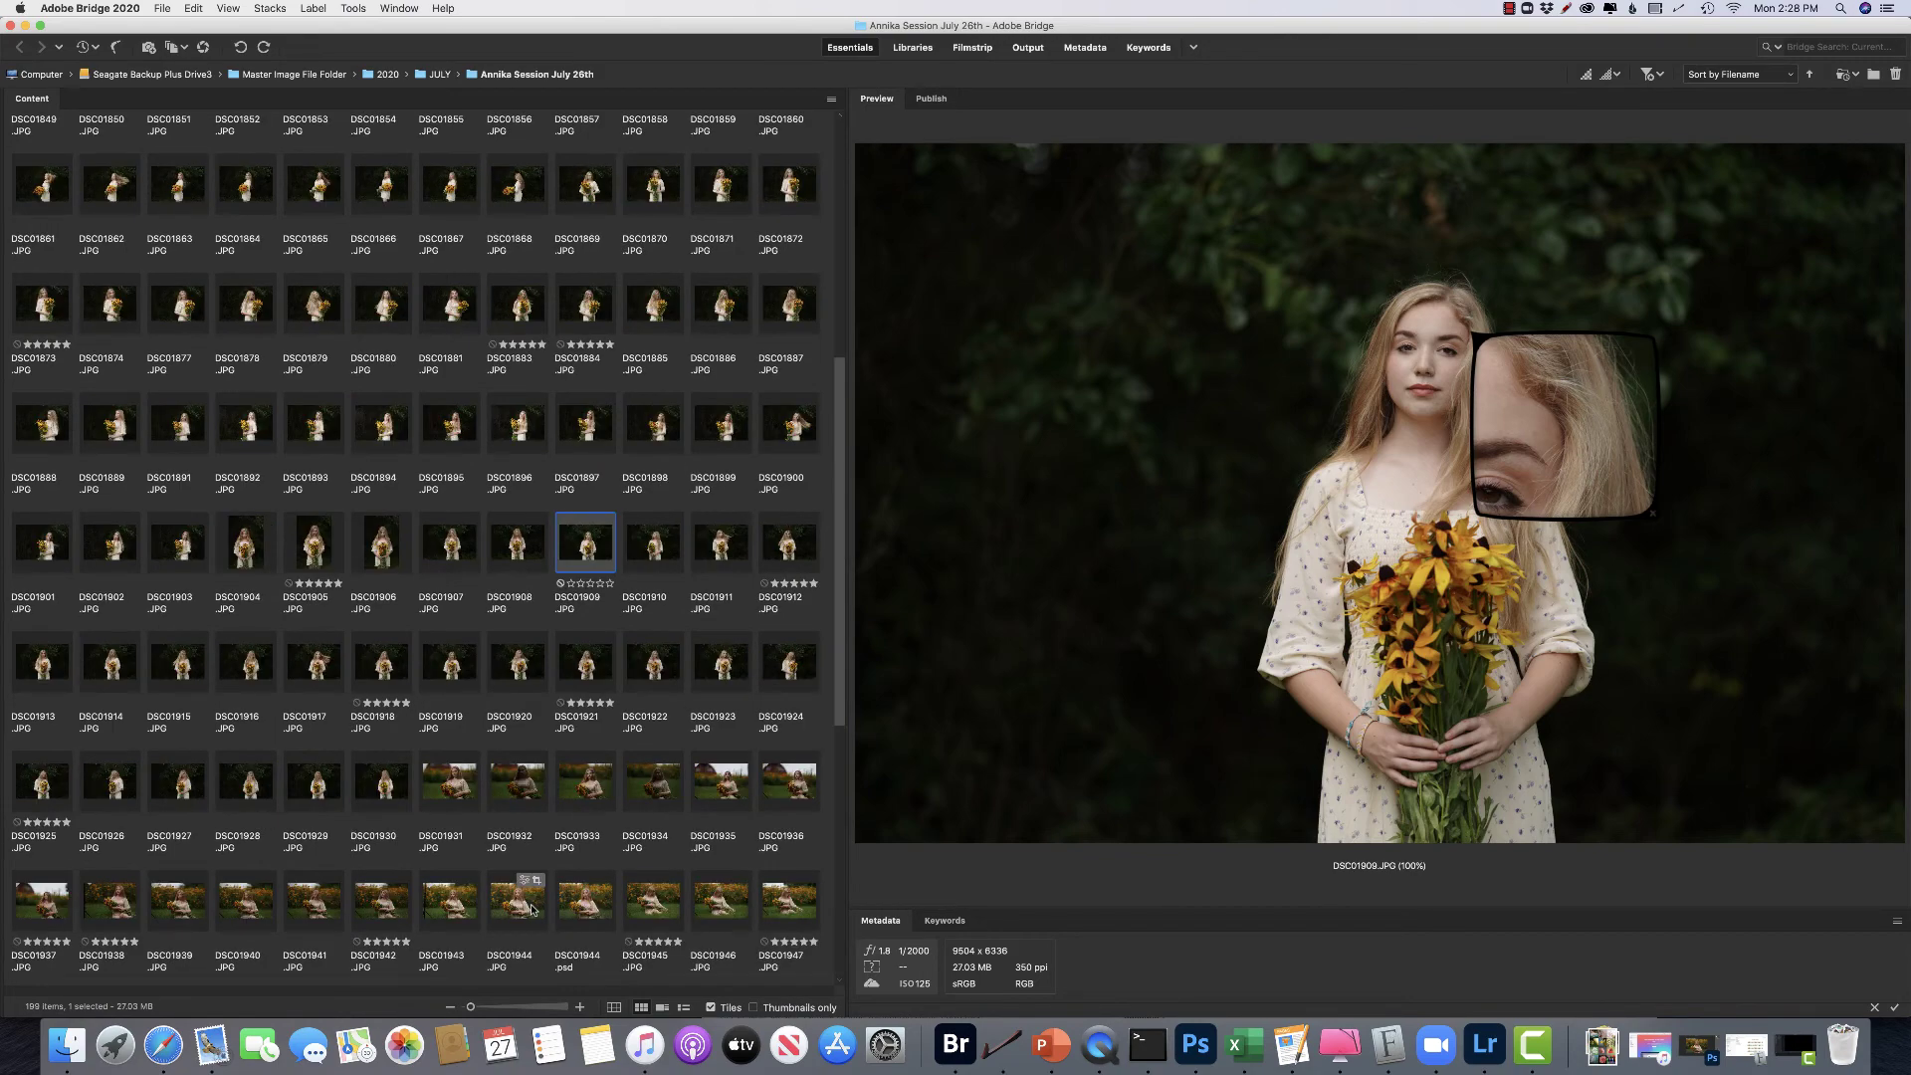
{"action": "left_click", "coordinate": [652, 552]}
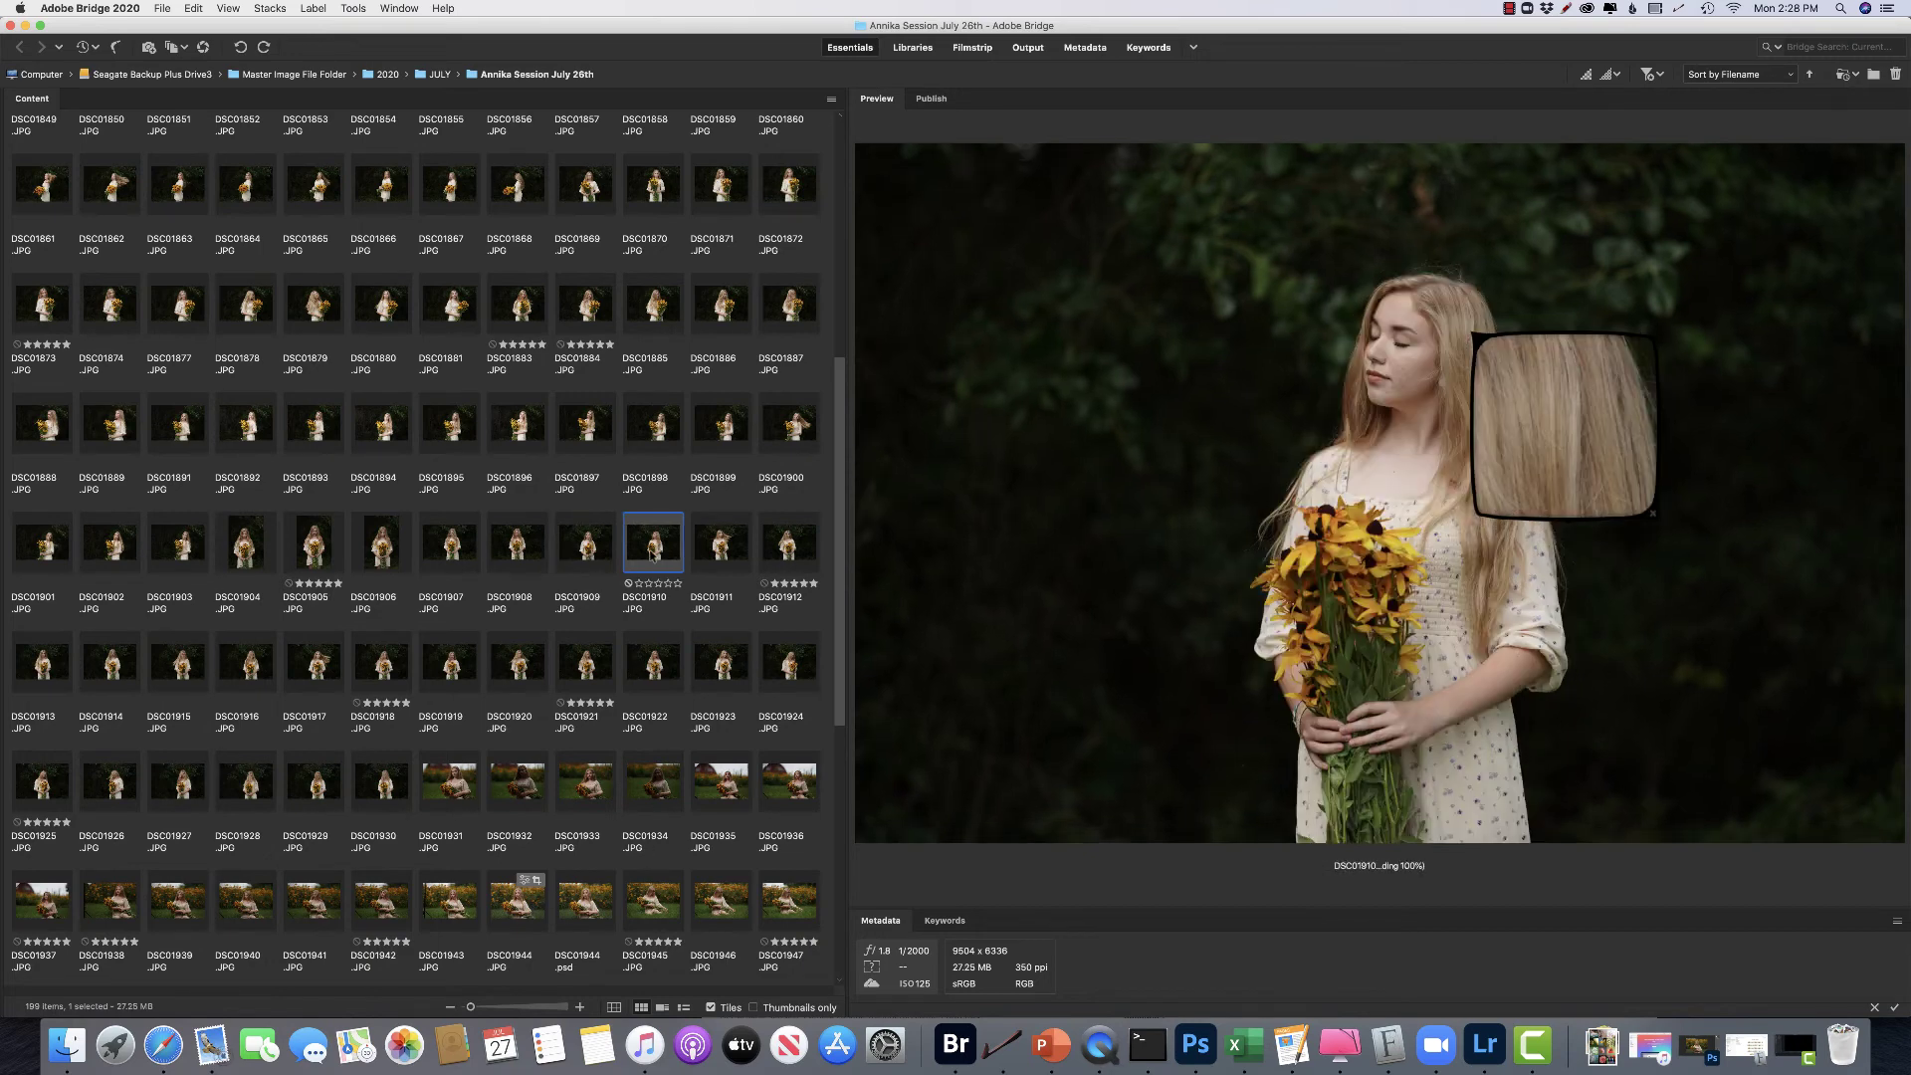
{"action": "left_click", "coordinate": [788, 566]}
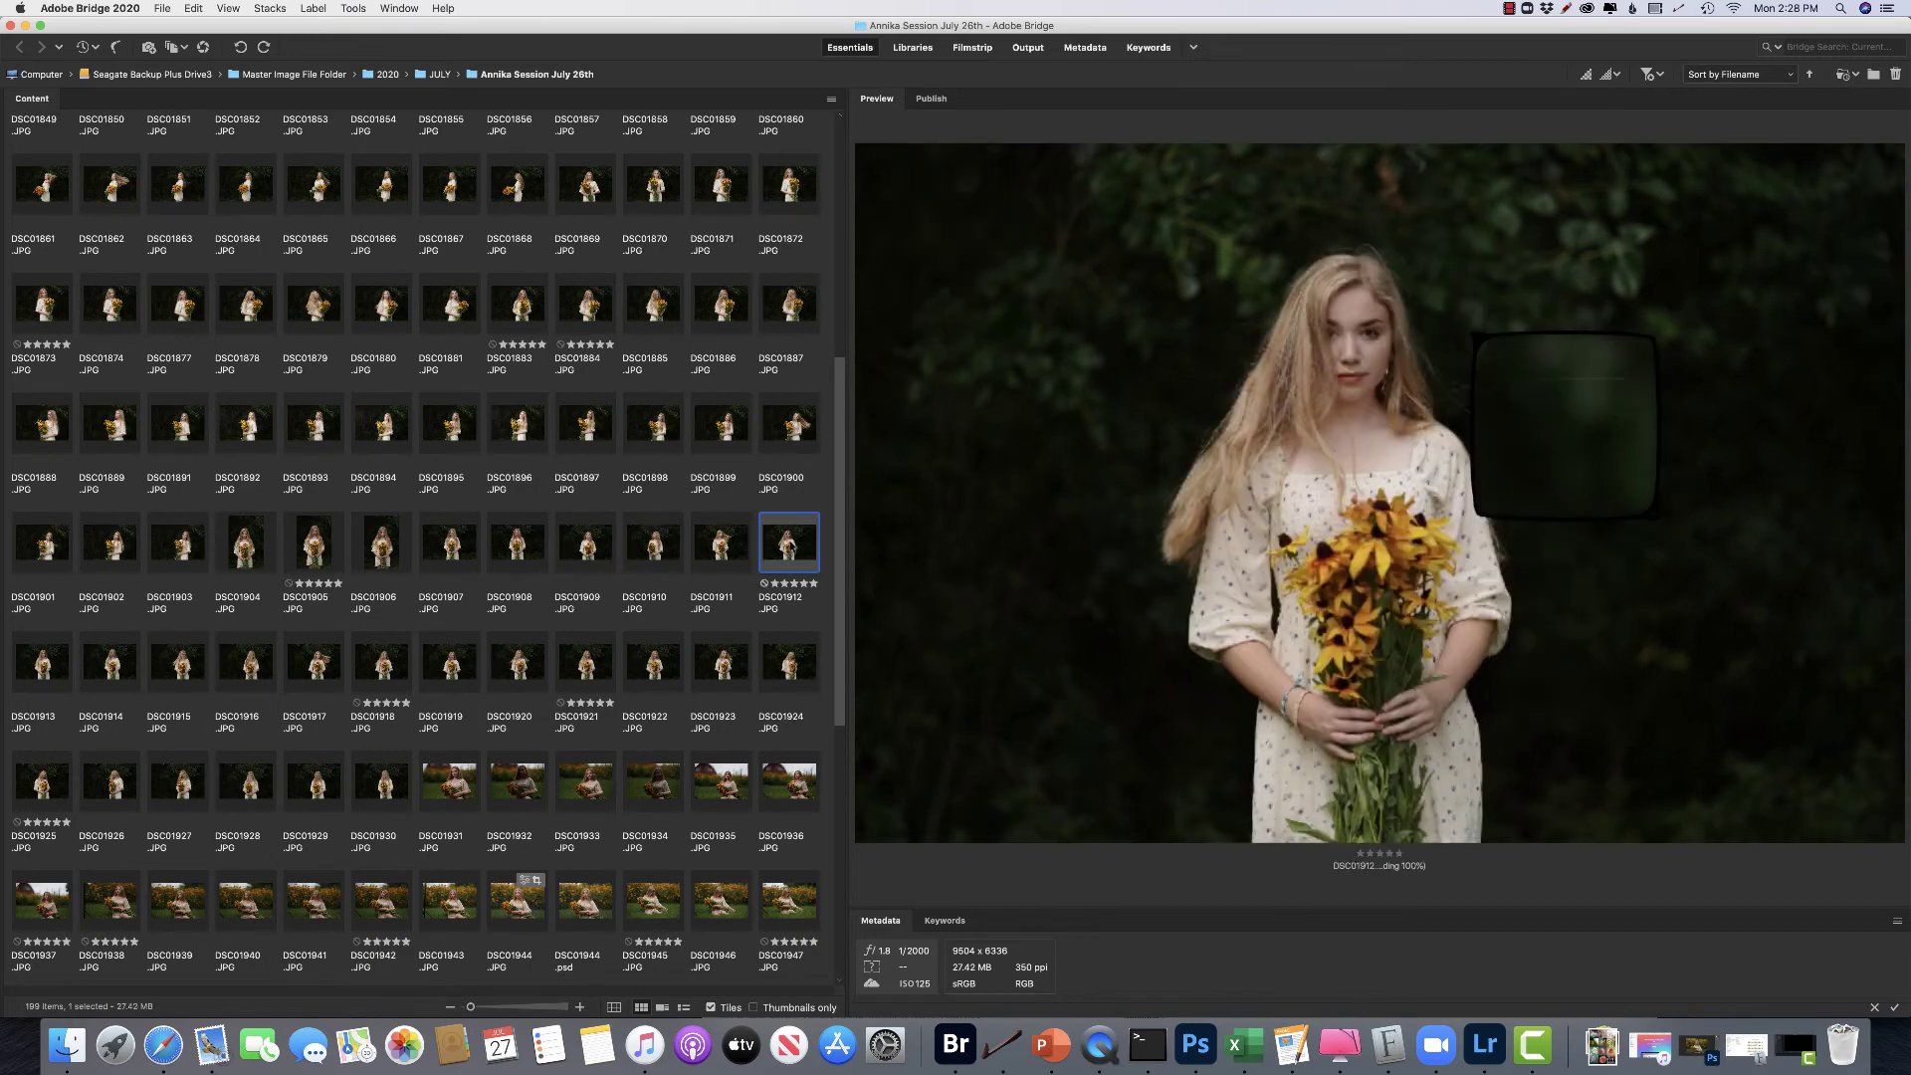
{"action": "left_click", "coordinate": [320, 569]}
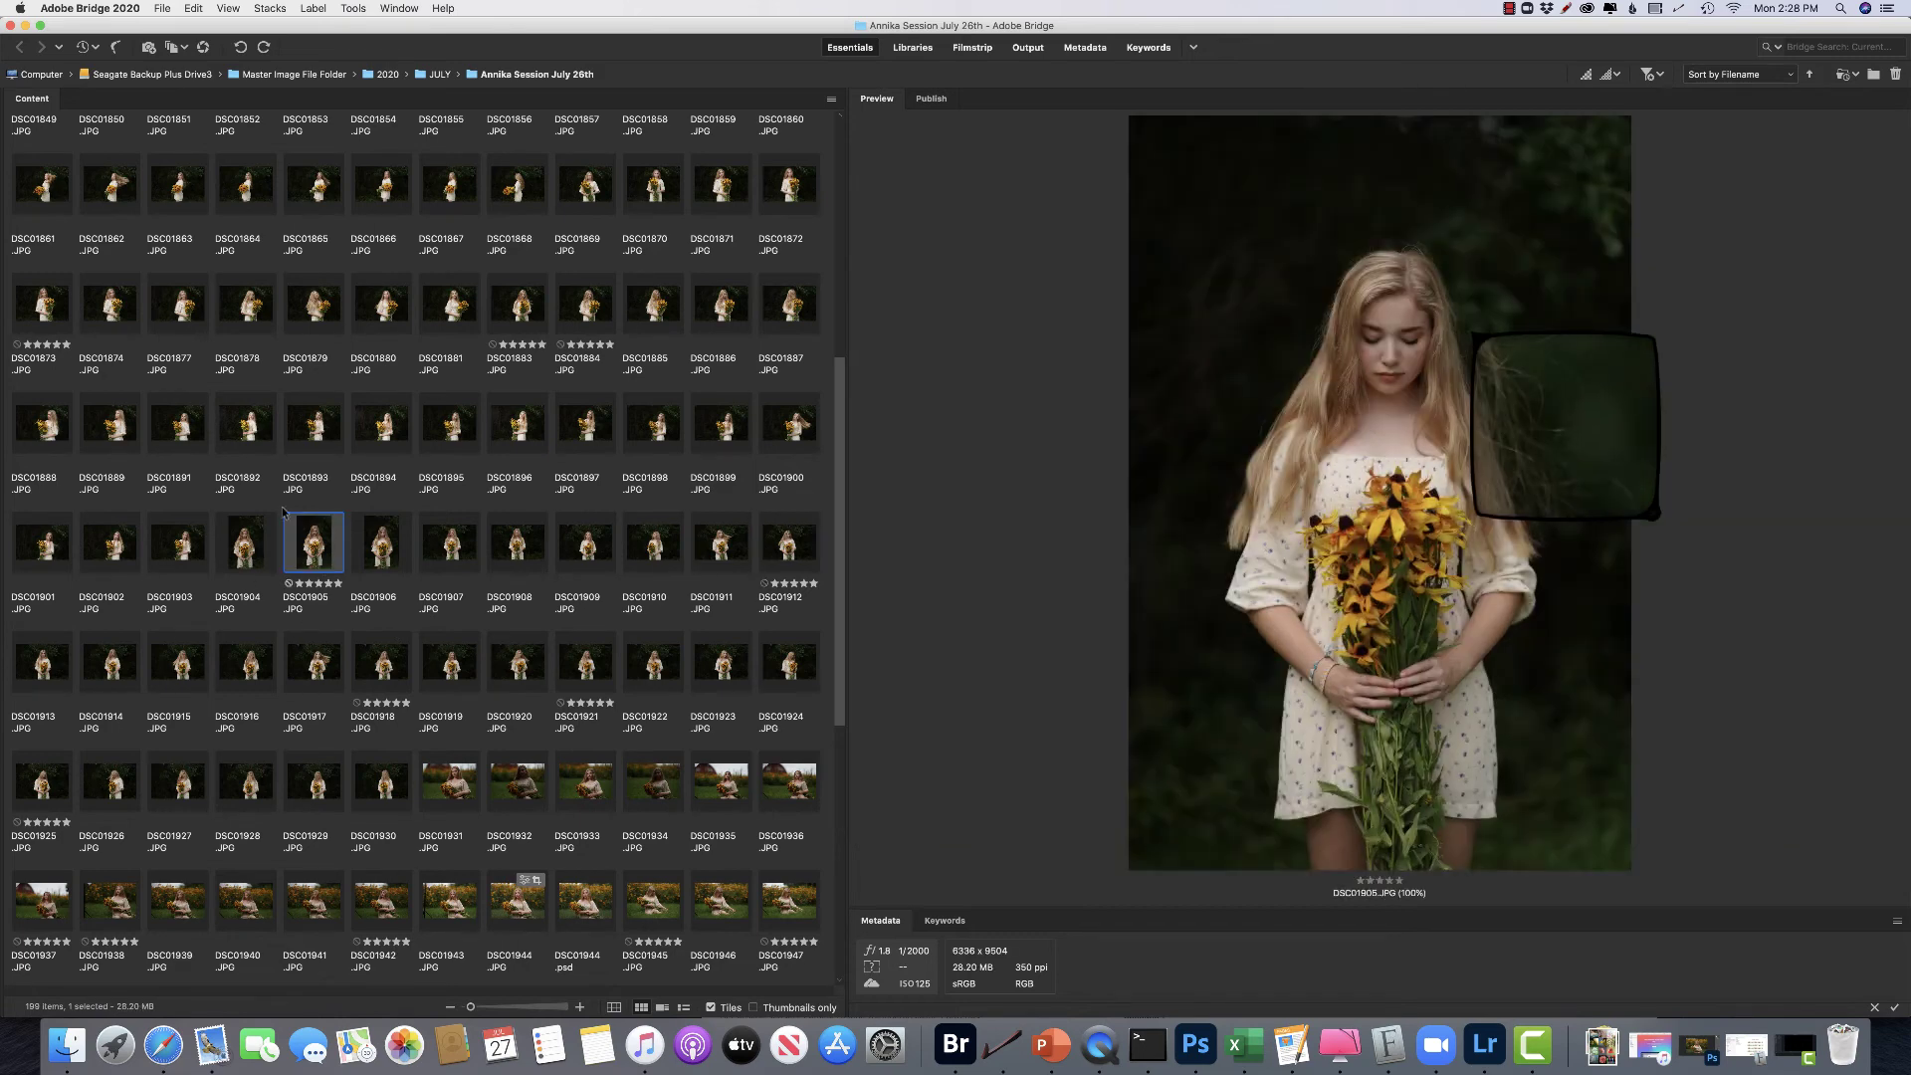
{"action": "left_click", "coordinate": [307, 316]}
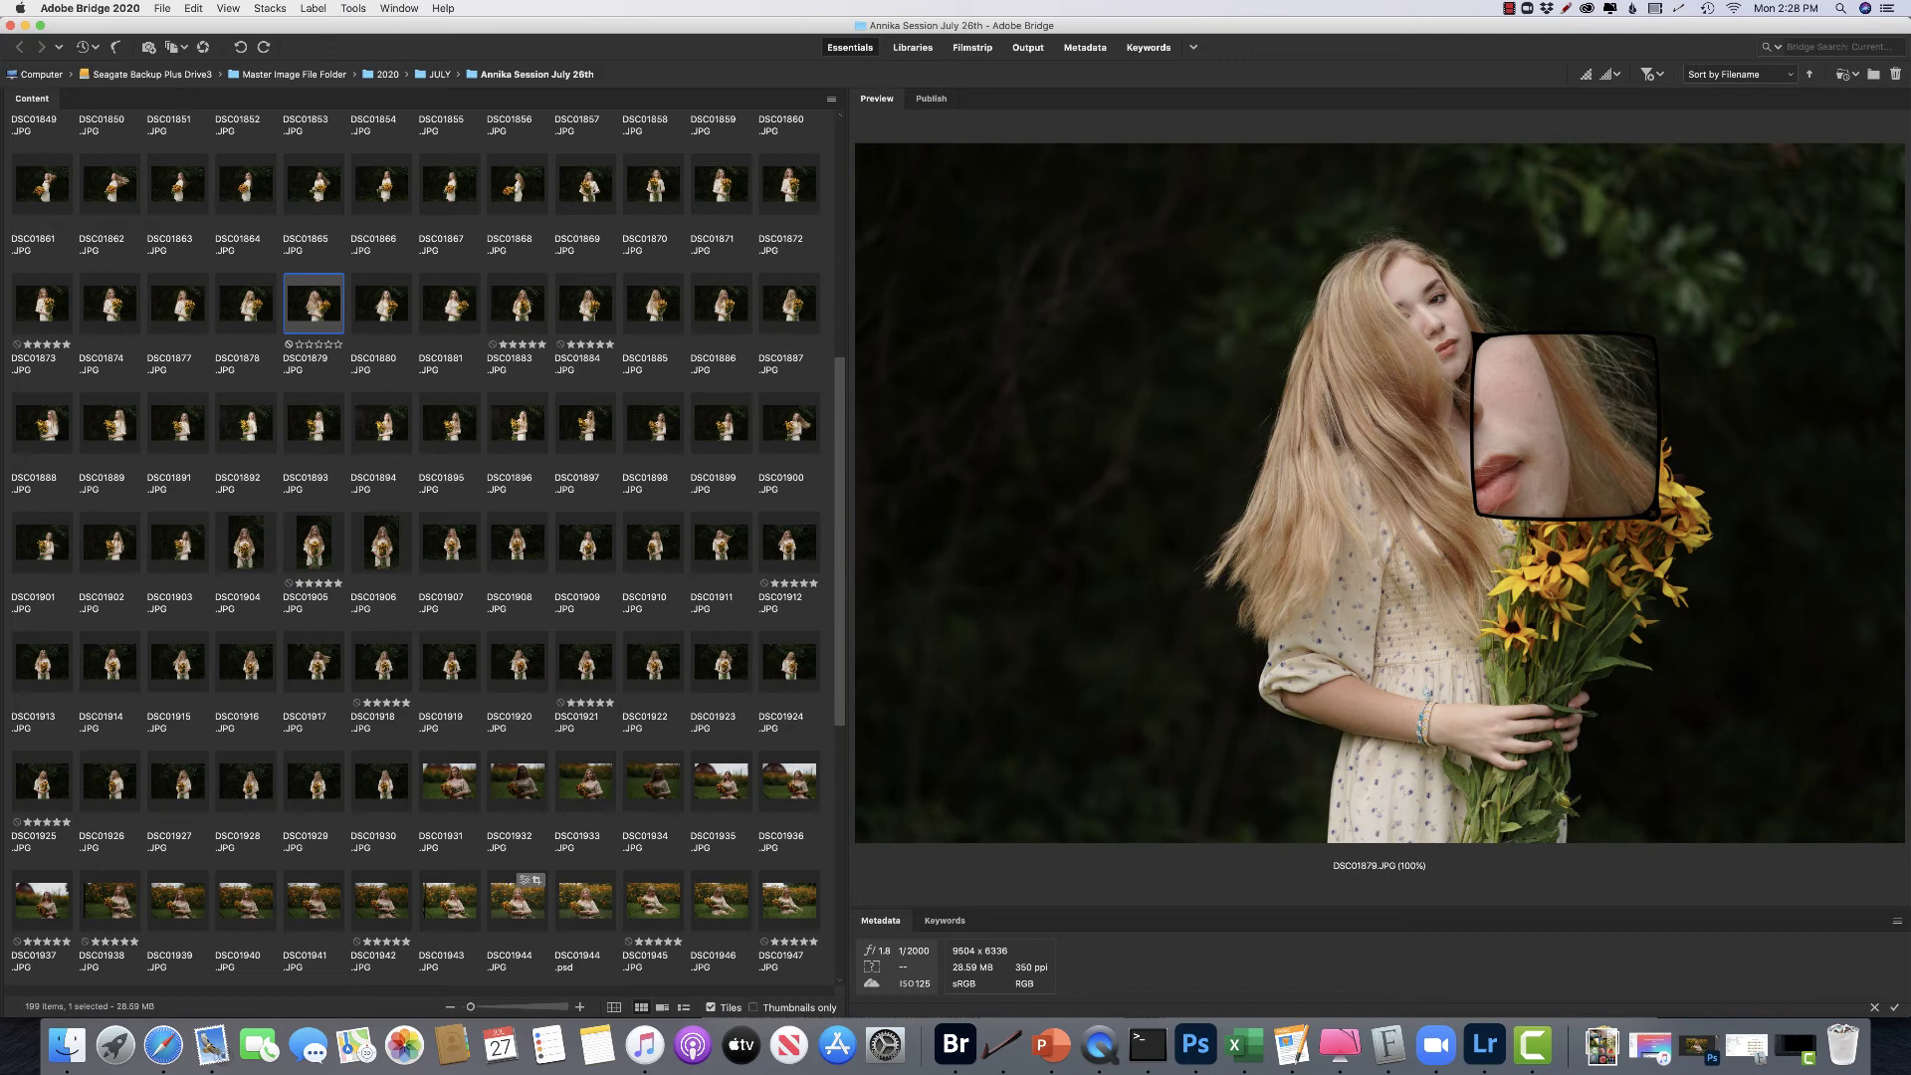
{"action": "left_click_drag", "start_coordinate": [1510, 394], "coordinate": [1600, 539]}
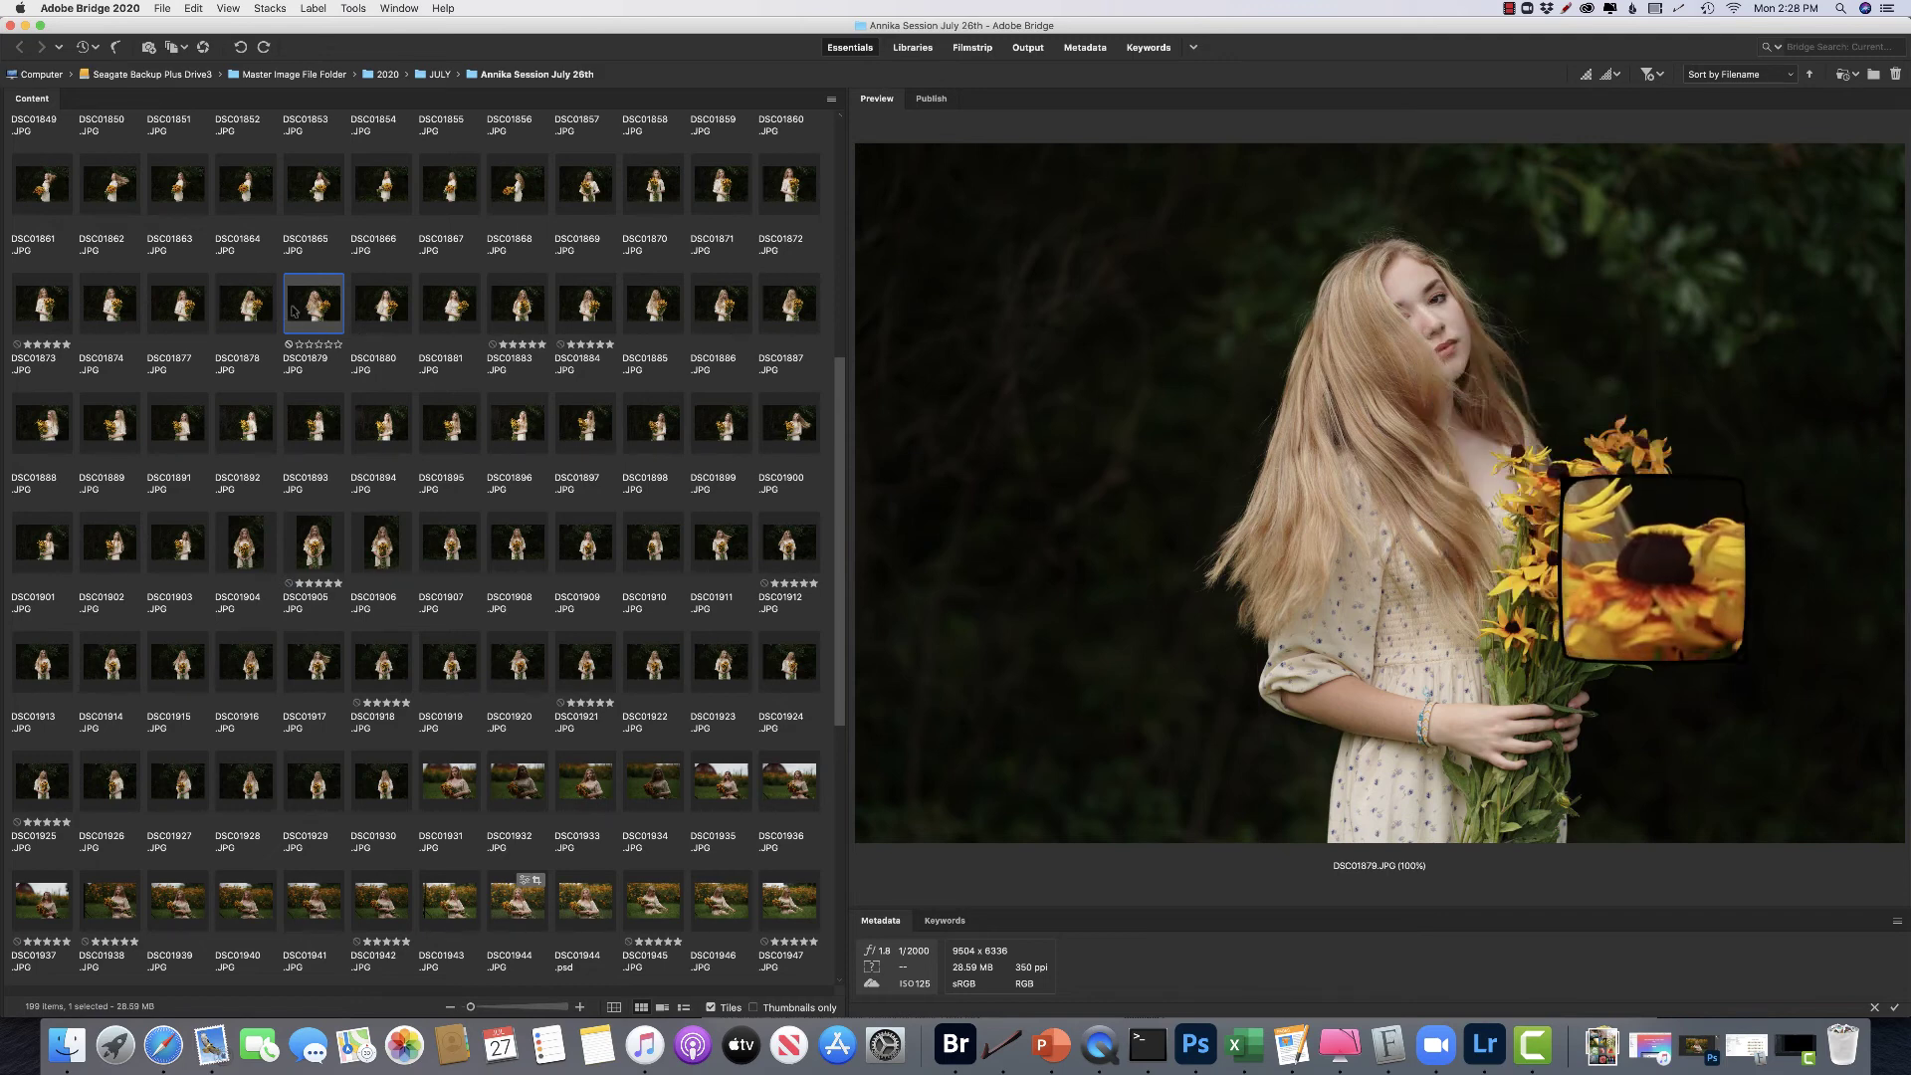
{"action": "left_click", "coordinate": [528, 307]}
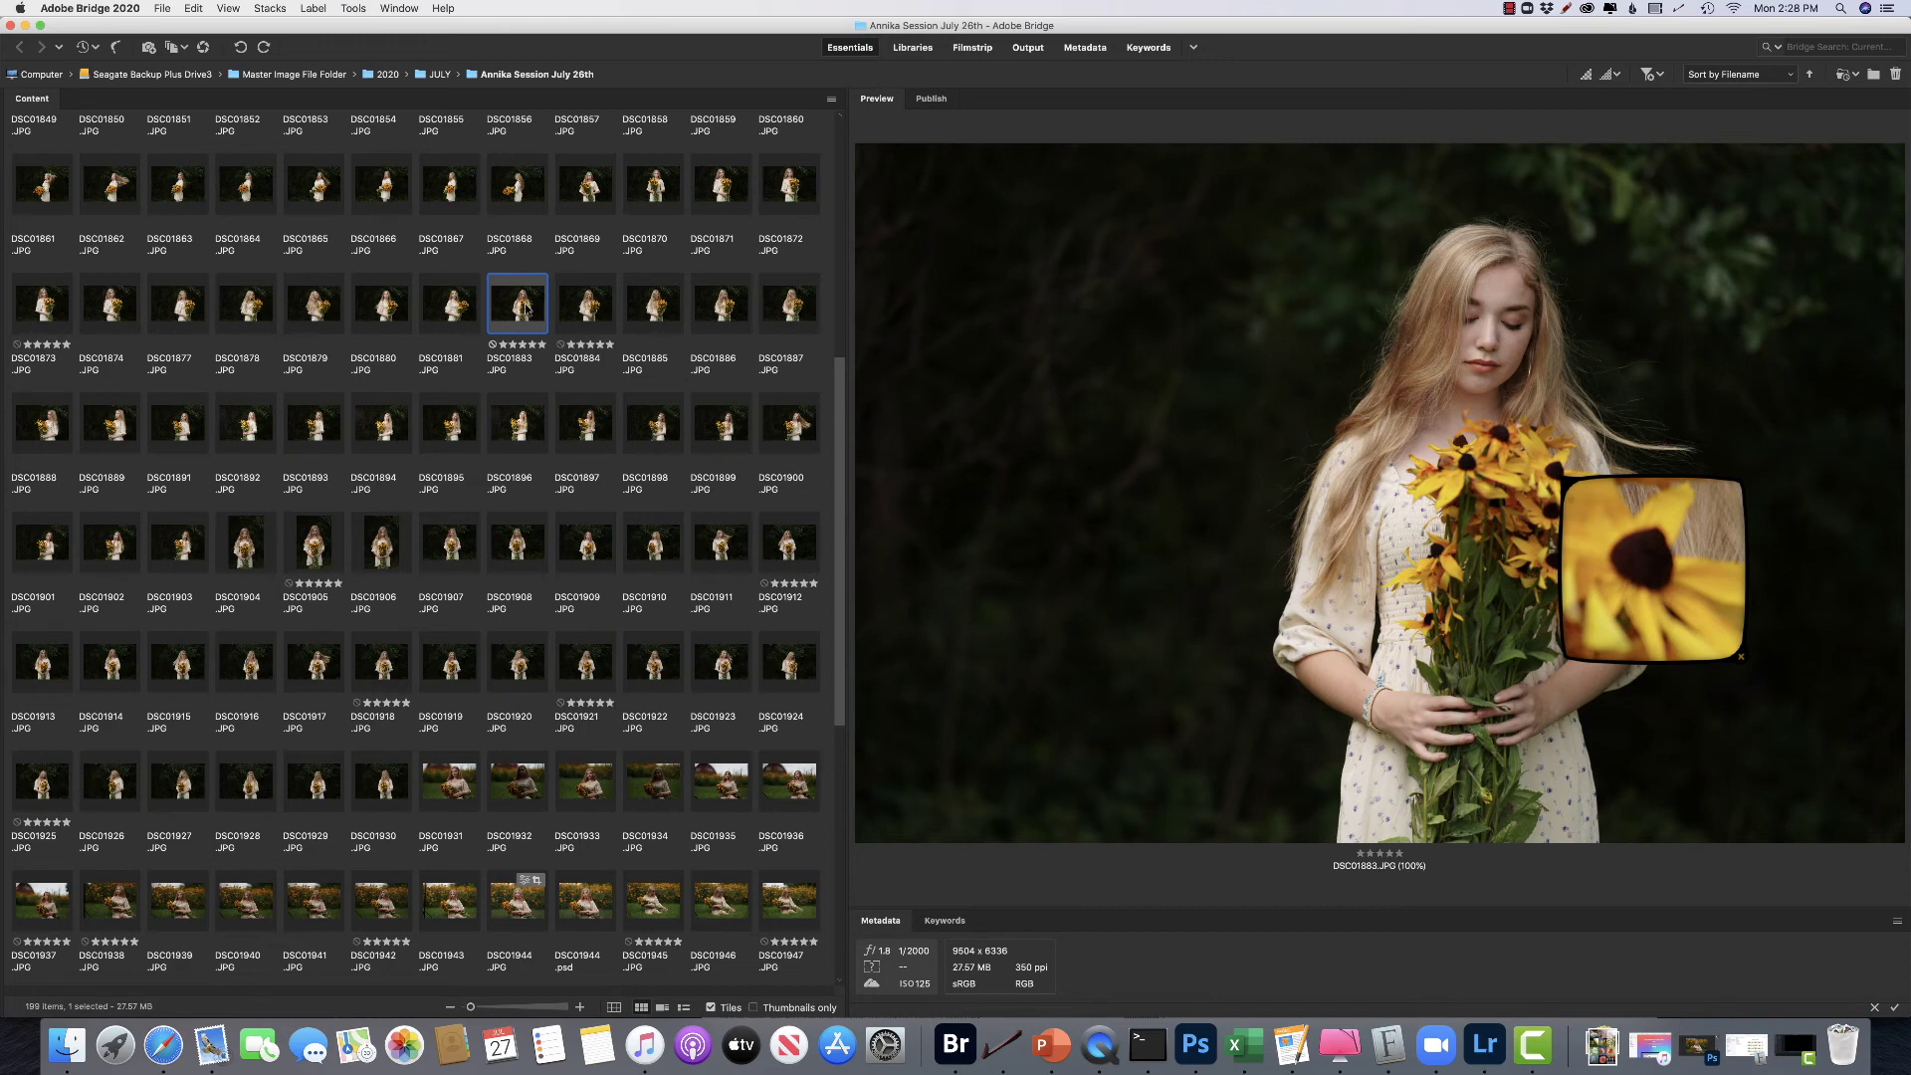
- Inspect the flowers and the subject's face in the DSC01883.JPG preview at 100%
{"action": "left_click", "coordinate": [1692, 529]}
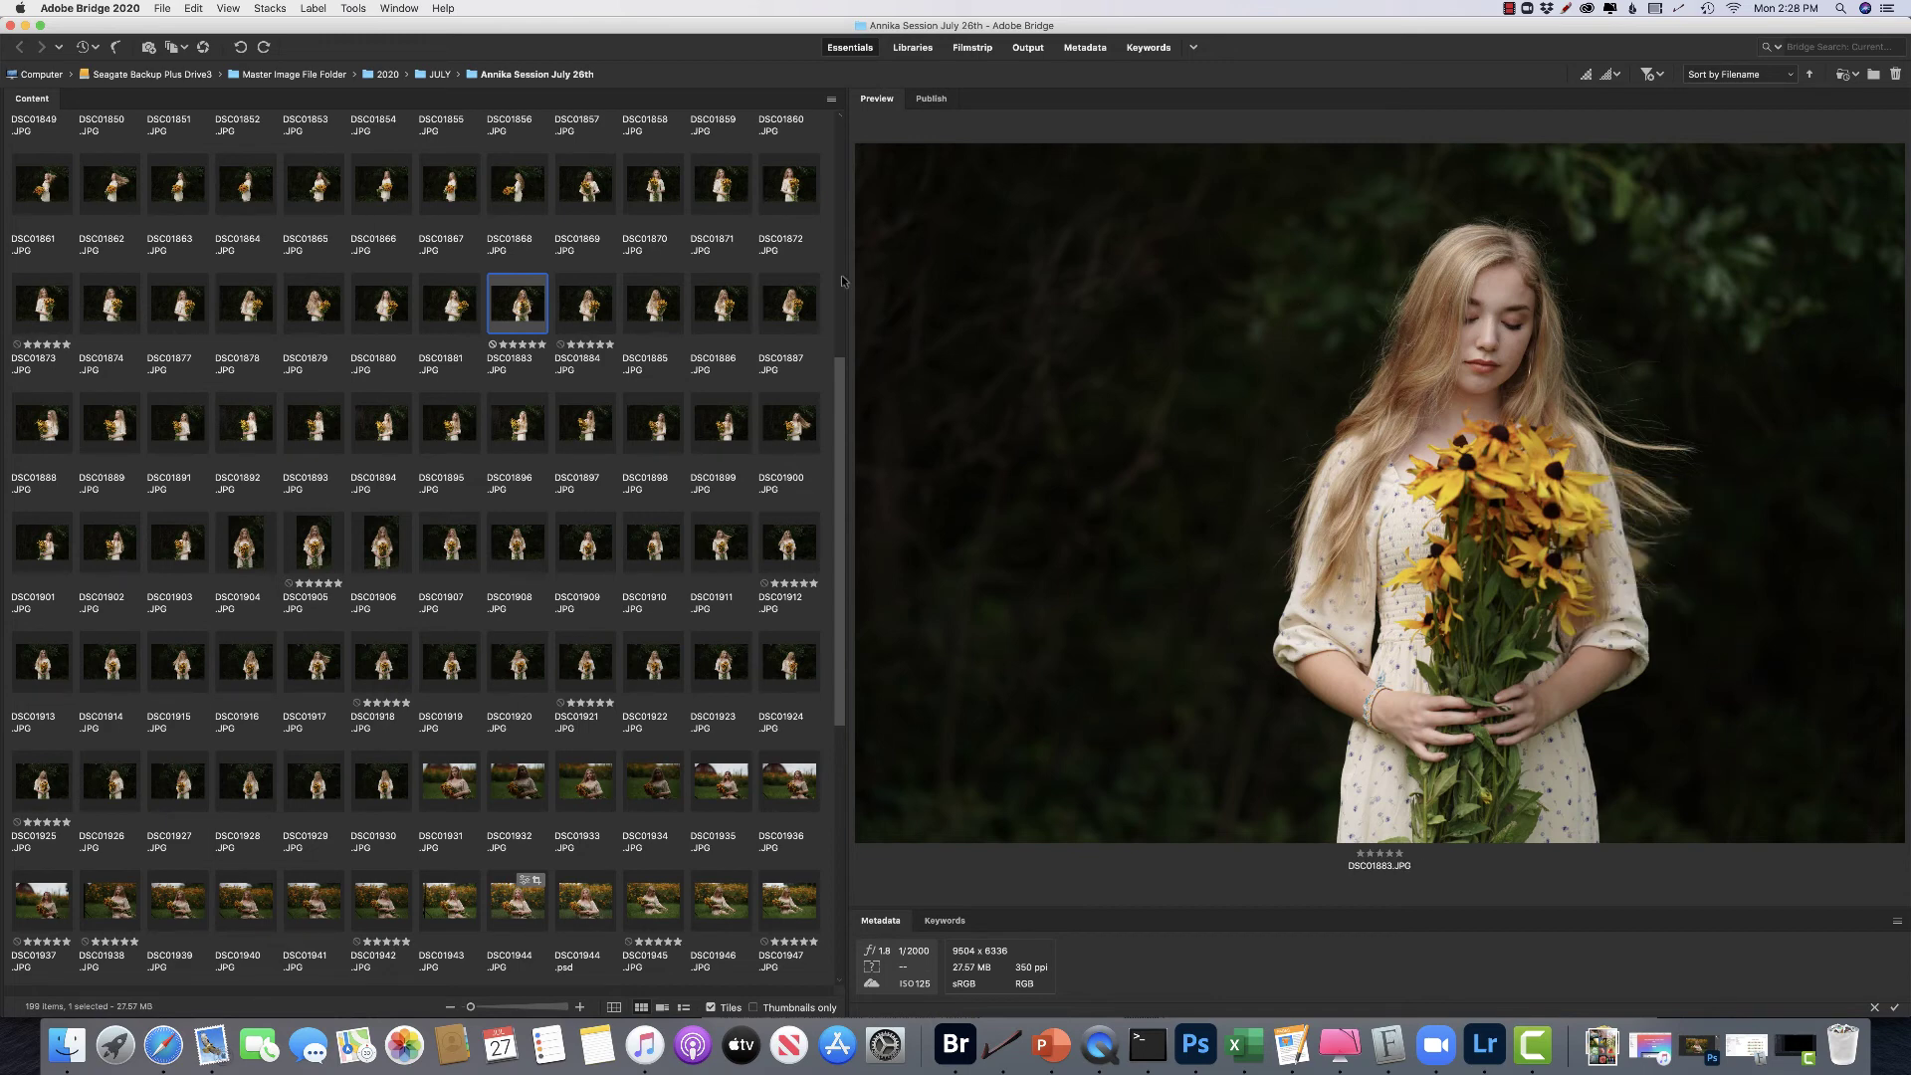
{"action": "left_click", "coordinate": [1488, 351]}
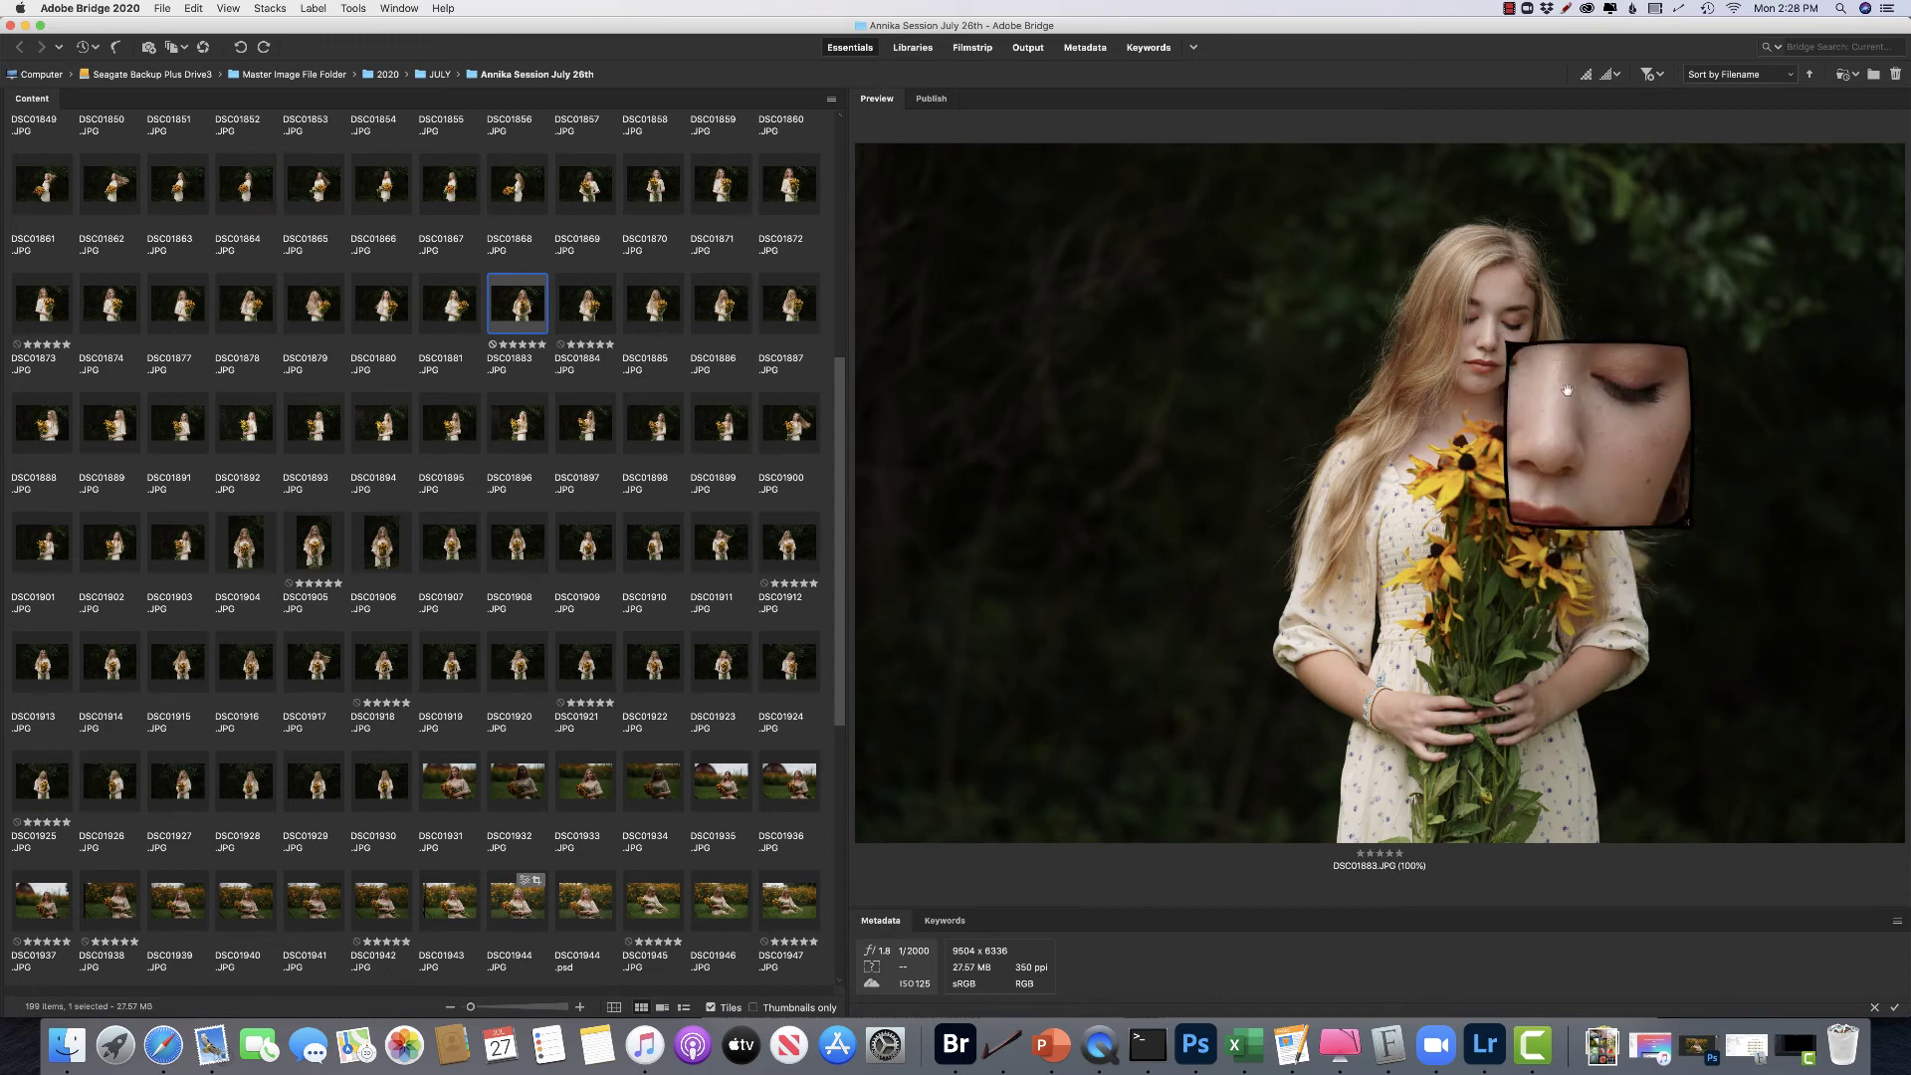
{"action": "left_click_drag", "start_coordinate": [1514, 332], "coordinate": [1554, 391]}
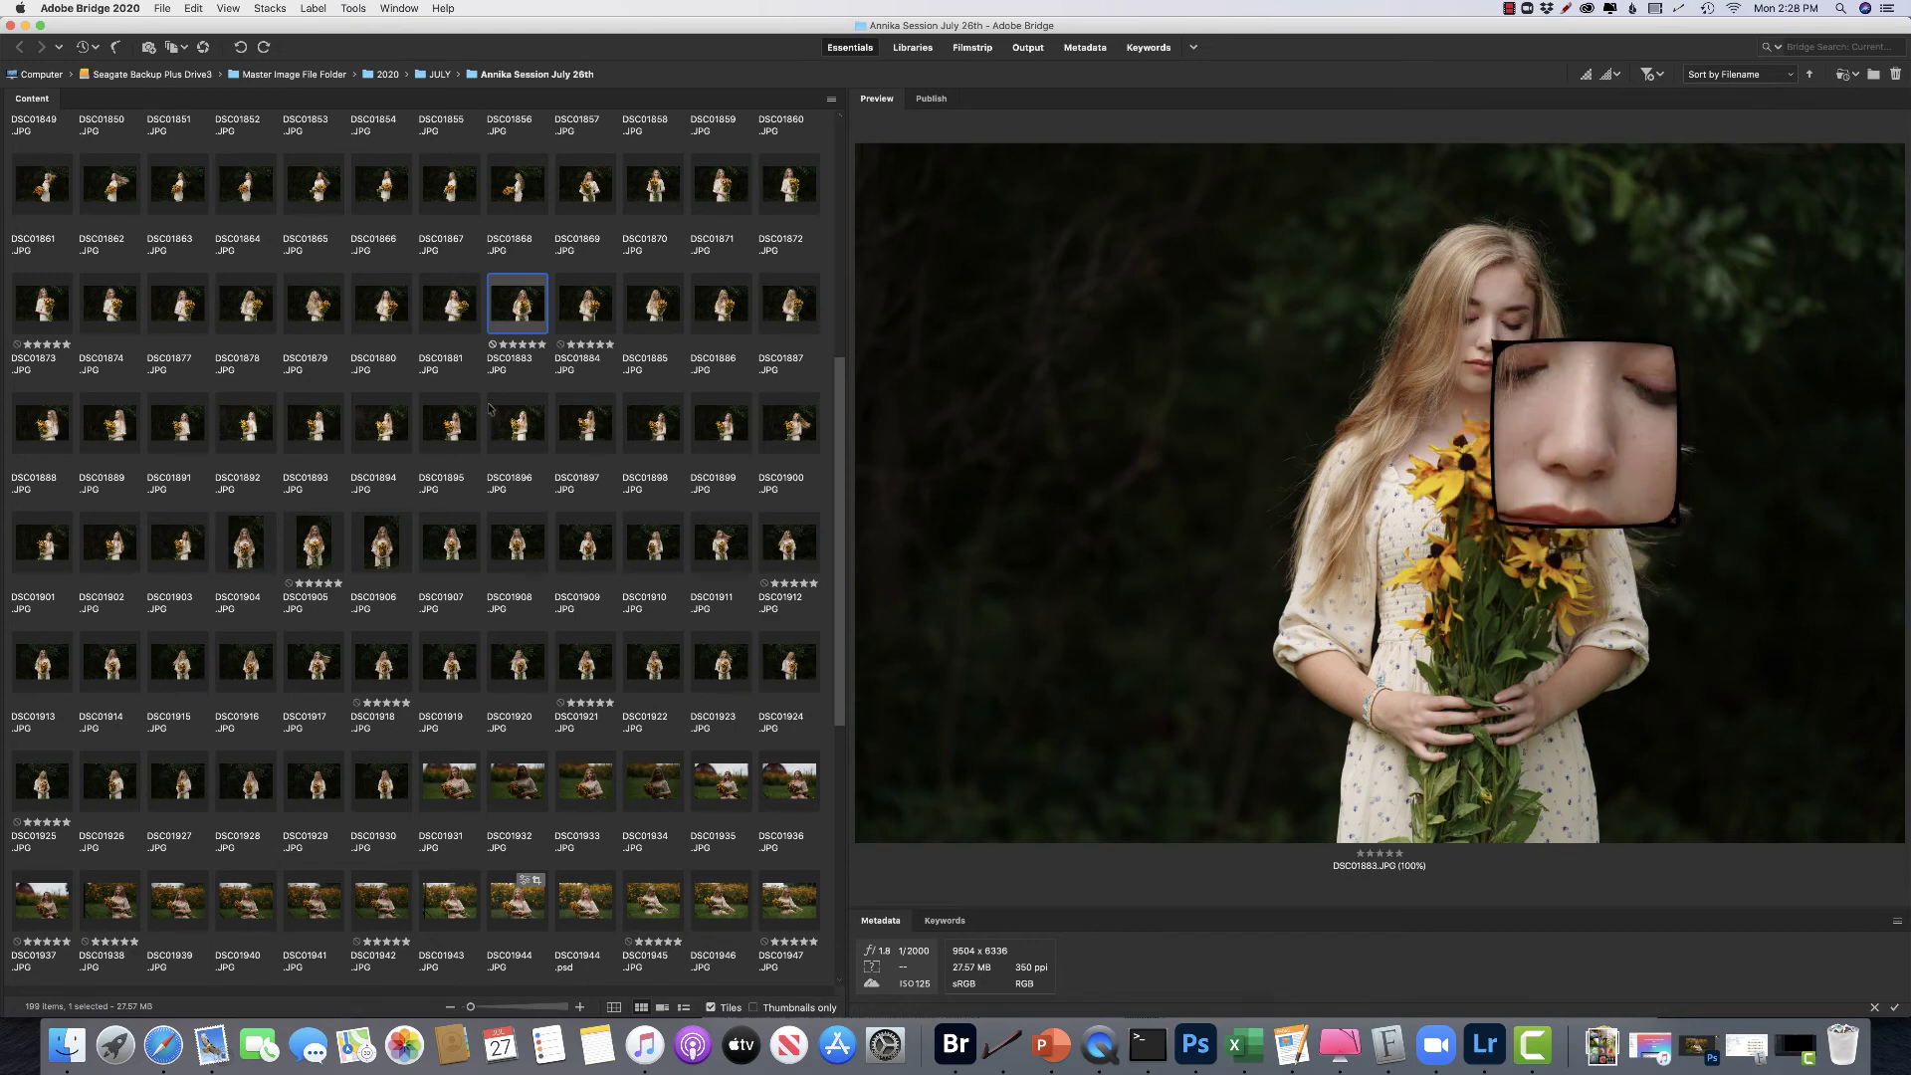
{"action": "left_click", "coordinate": [1589, 428]}
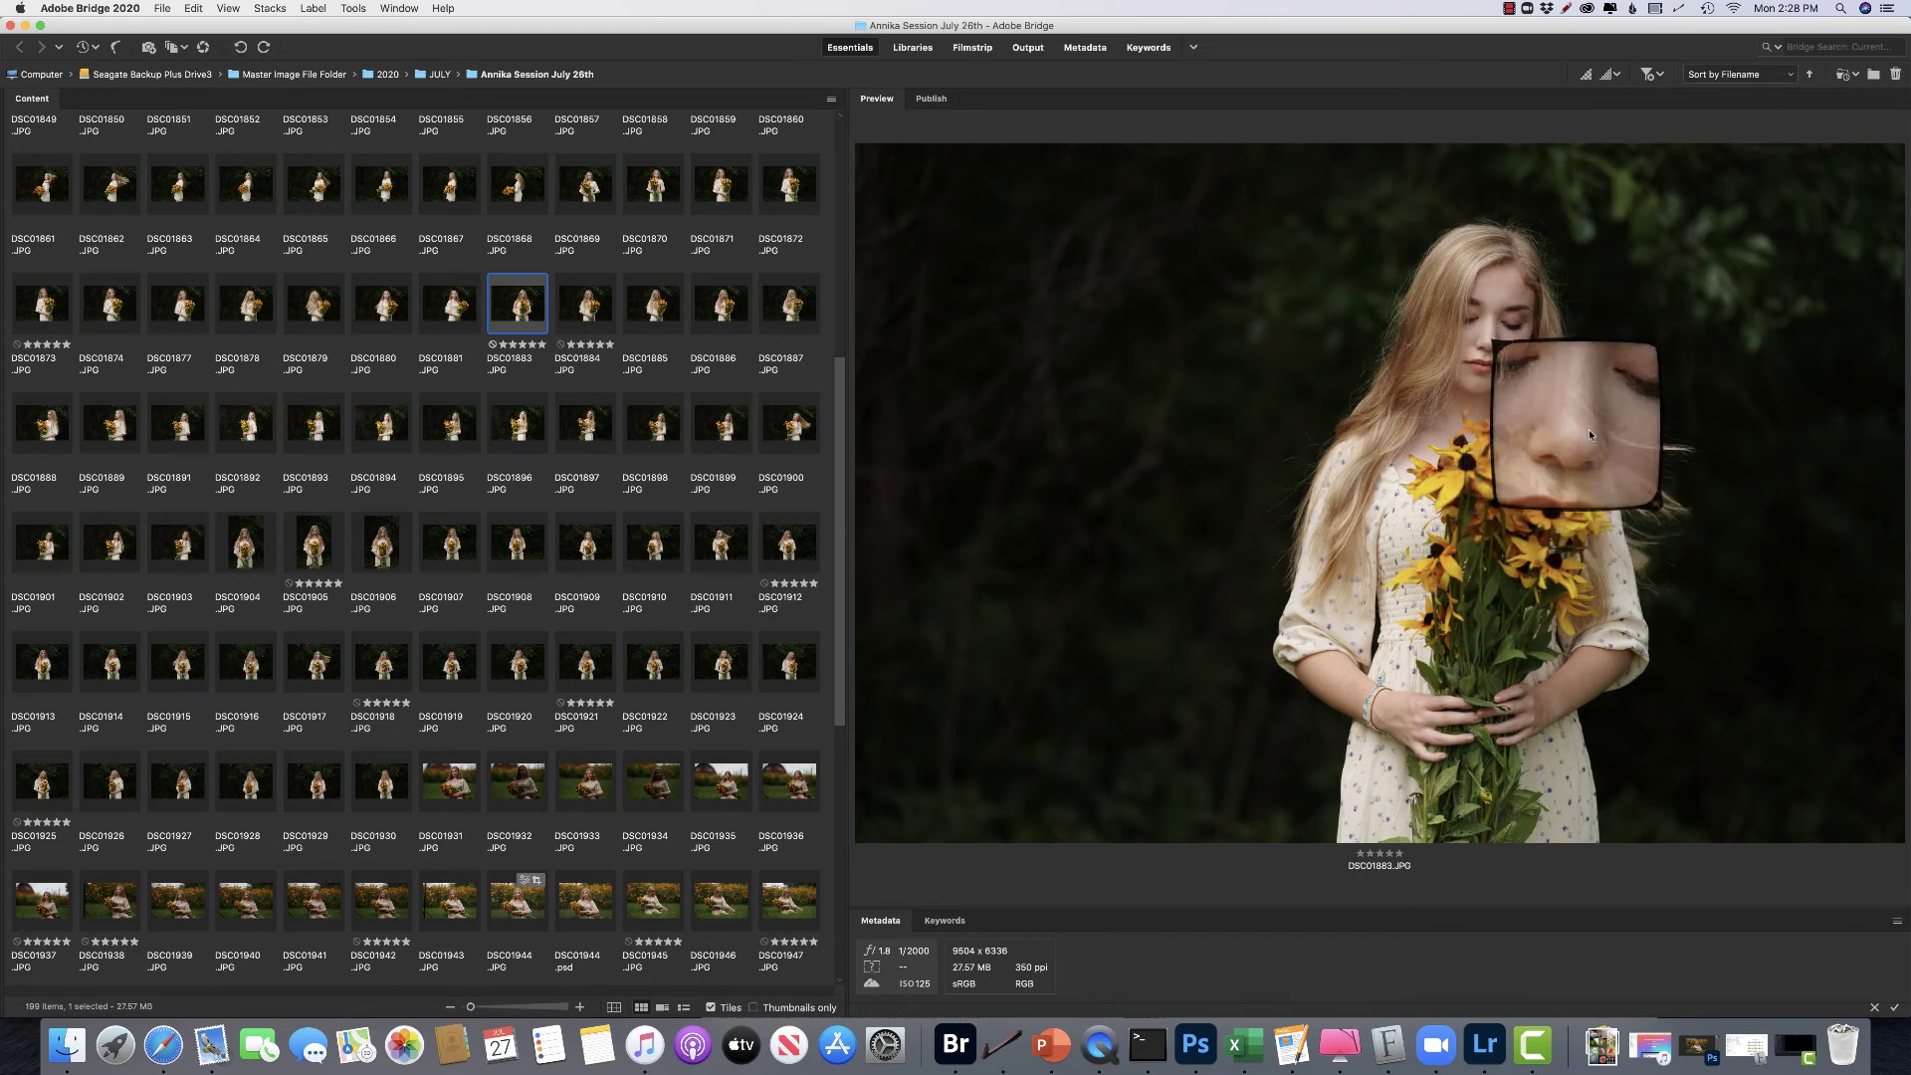
- Open DSC01883.JPG with Luminar 4 4.3.0 and paste the copied adjustments onto it
{"action": "right_click", "coordinate": [518, 306]}
{"action": "mouse_move", "coordinate": [568, 327]}
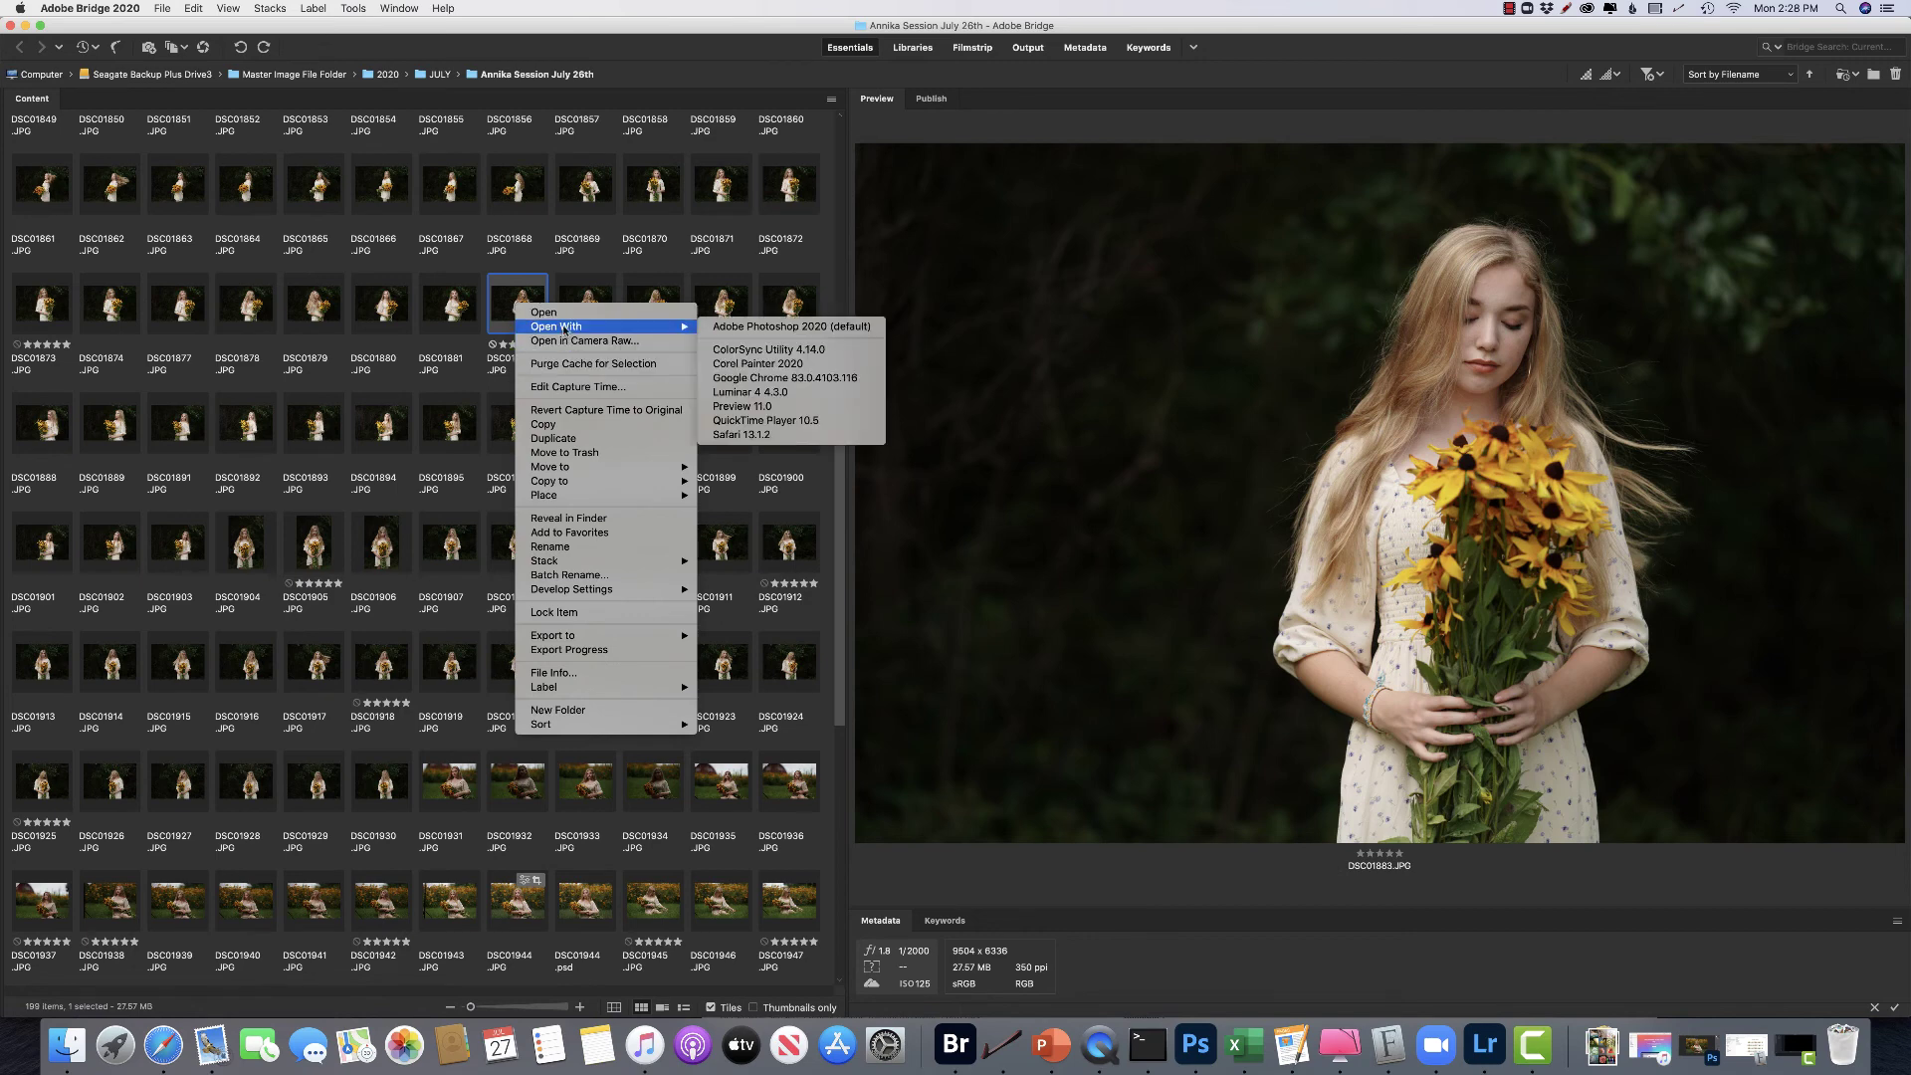
{"action": "left_click", "coordinate": [748, 391]}
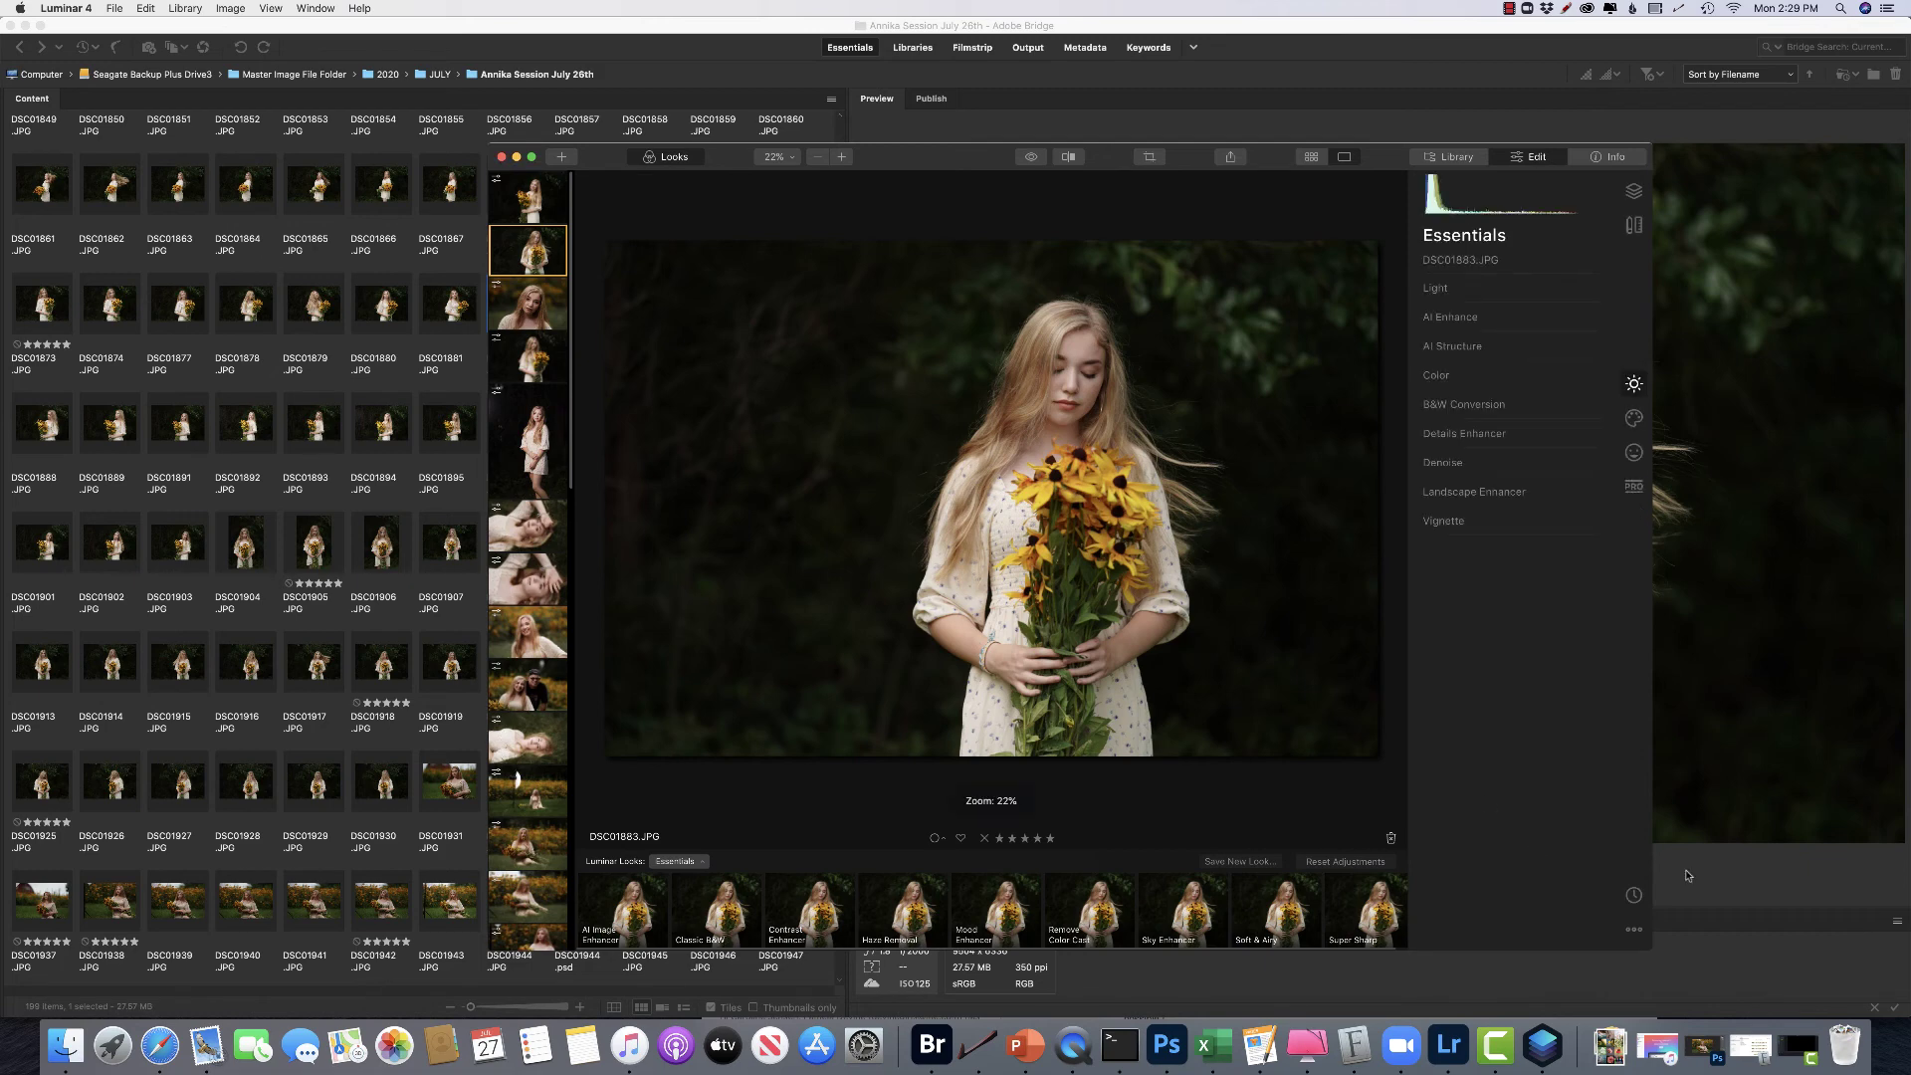
{"action": "left_click", "coordinate": [1634, 928]}
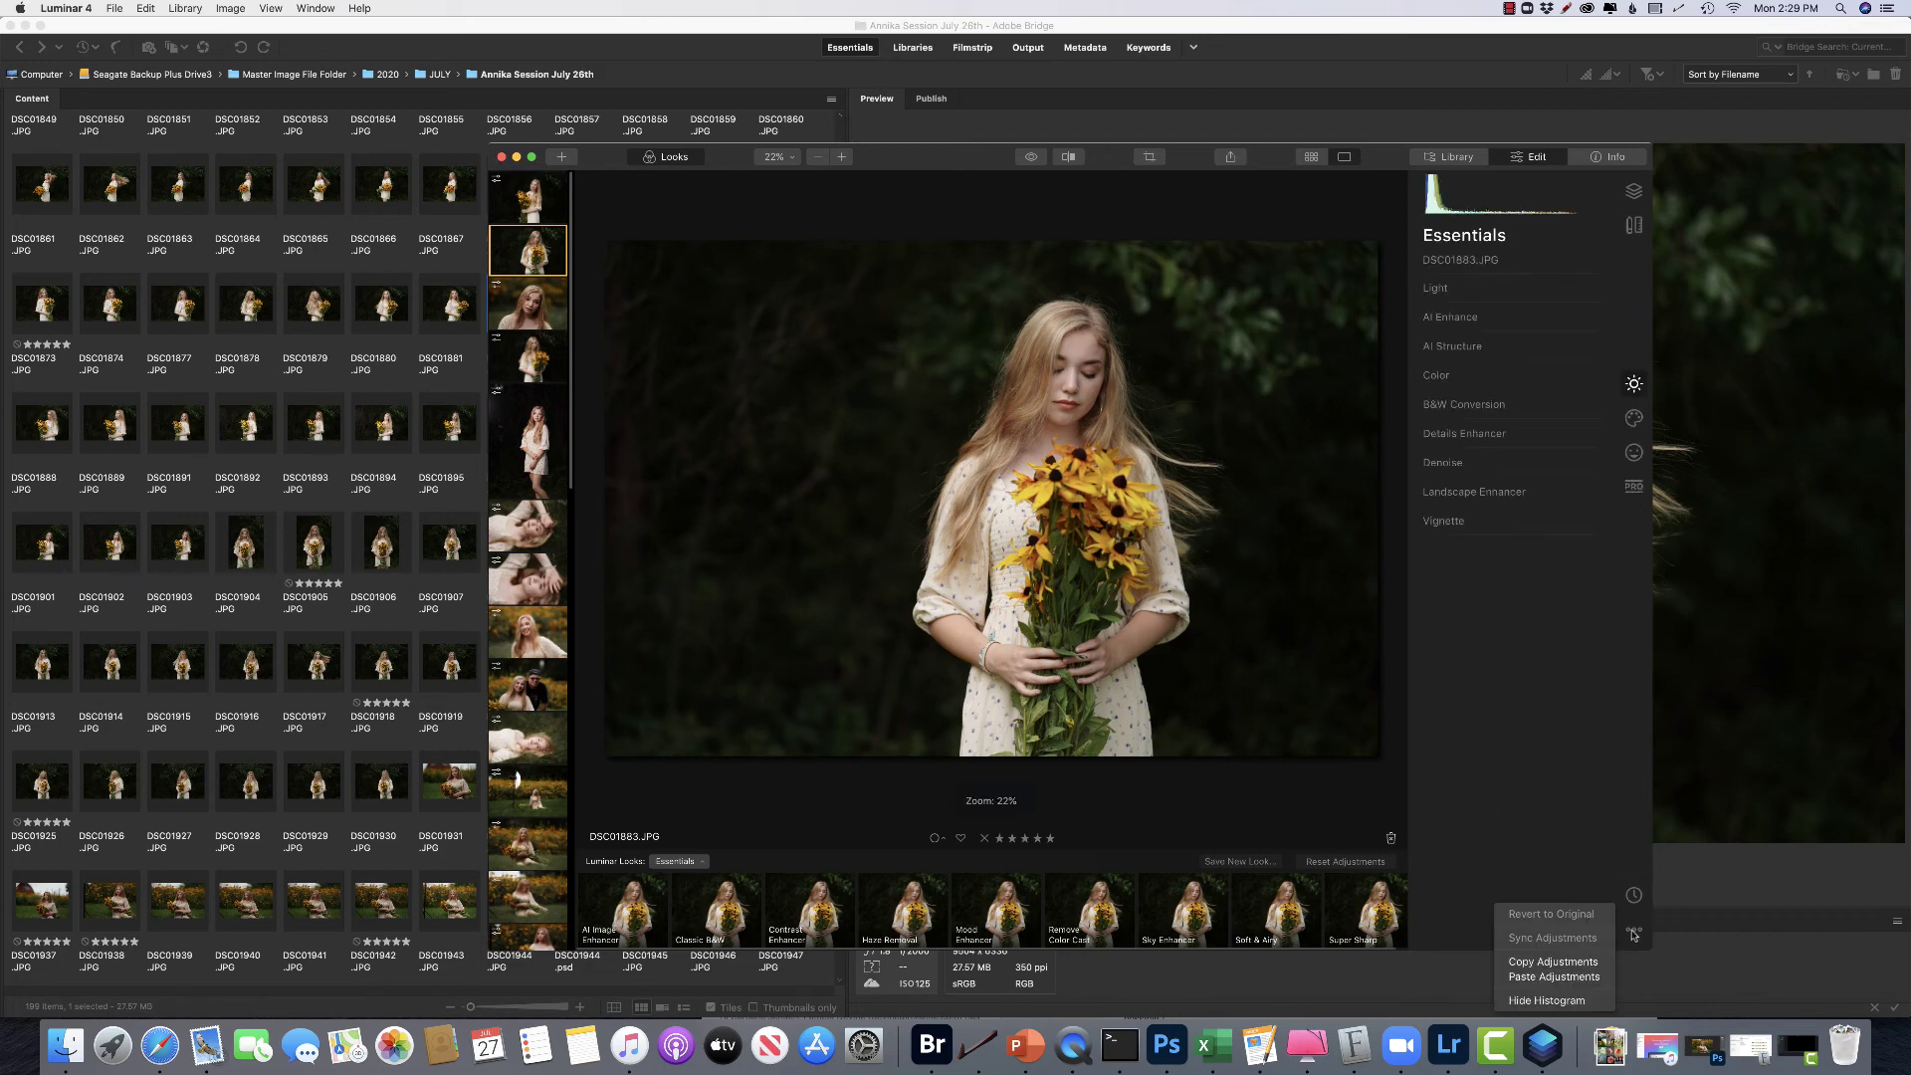
{"action": "left_click", "coordinate": [1588, 978]}
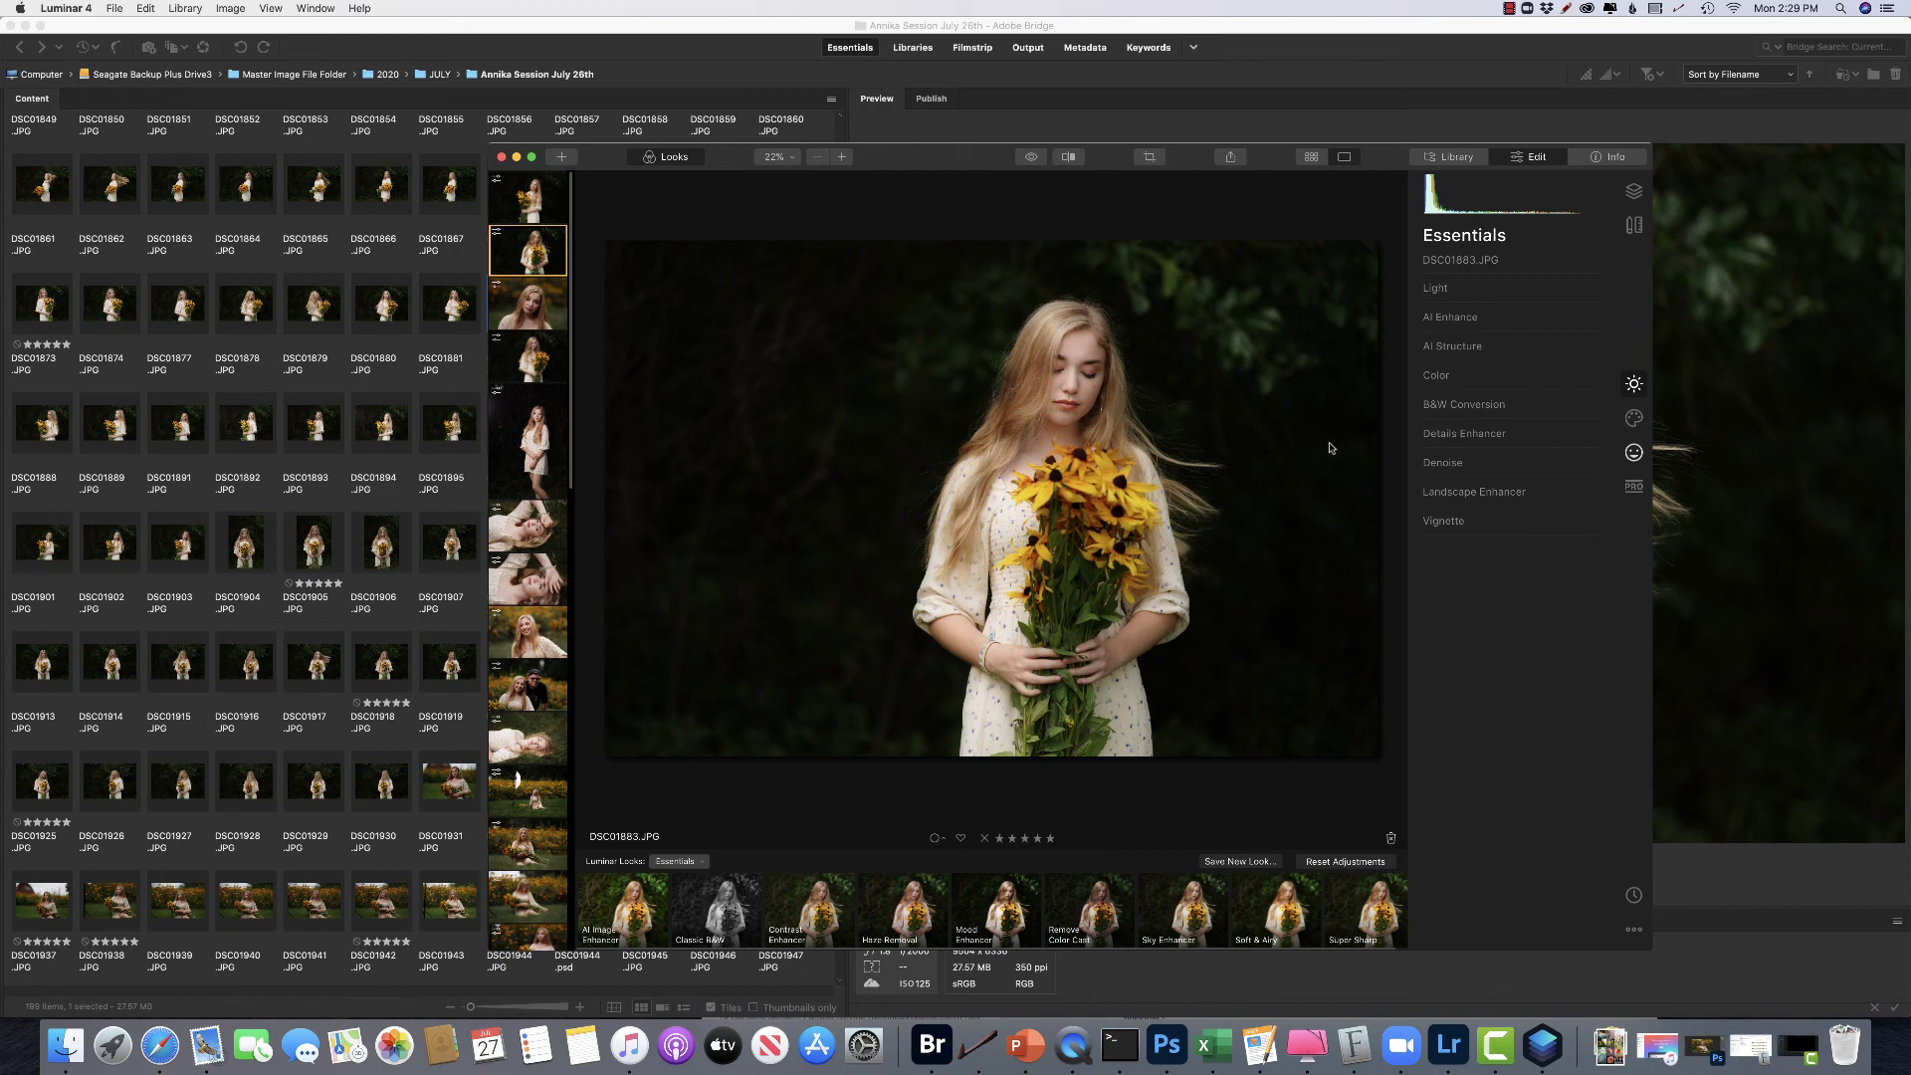
- Compare the face before and after the pasted adjustments at 100%, then return to the full-image view
{"action": "left_click", "coordinate": [1096, 417]}
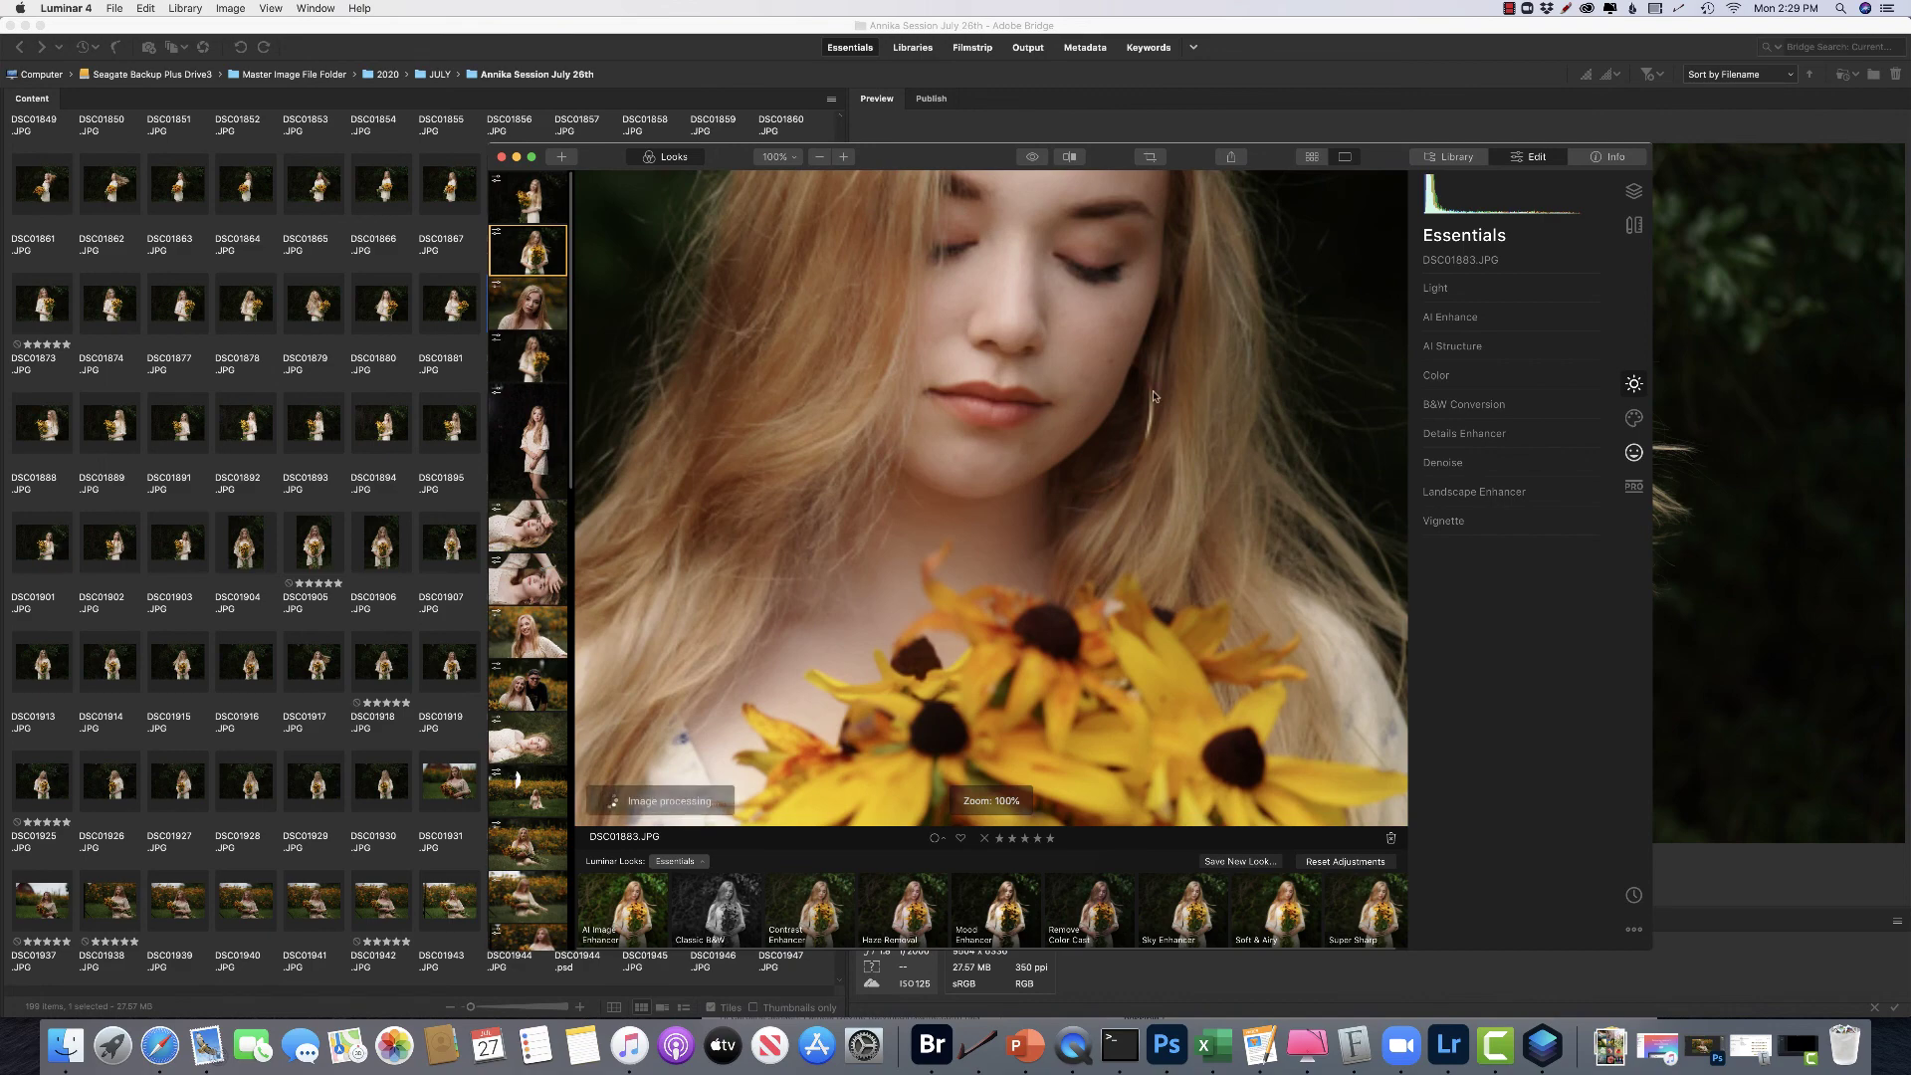
{"action": "left_click", "coordinate": [1031, 158]}
{"action": "left_click", "coordinate": [1031, 157]}
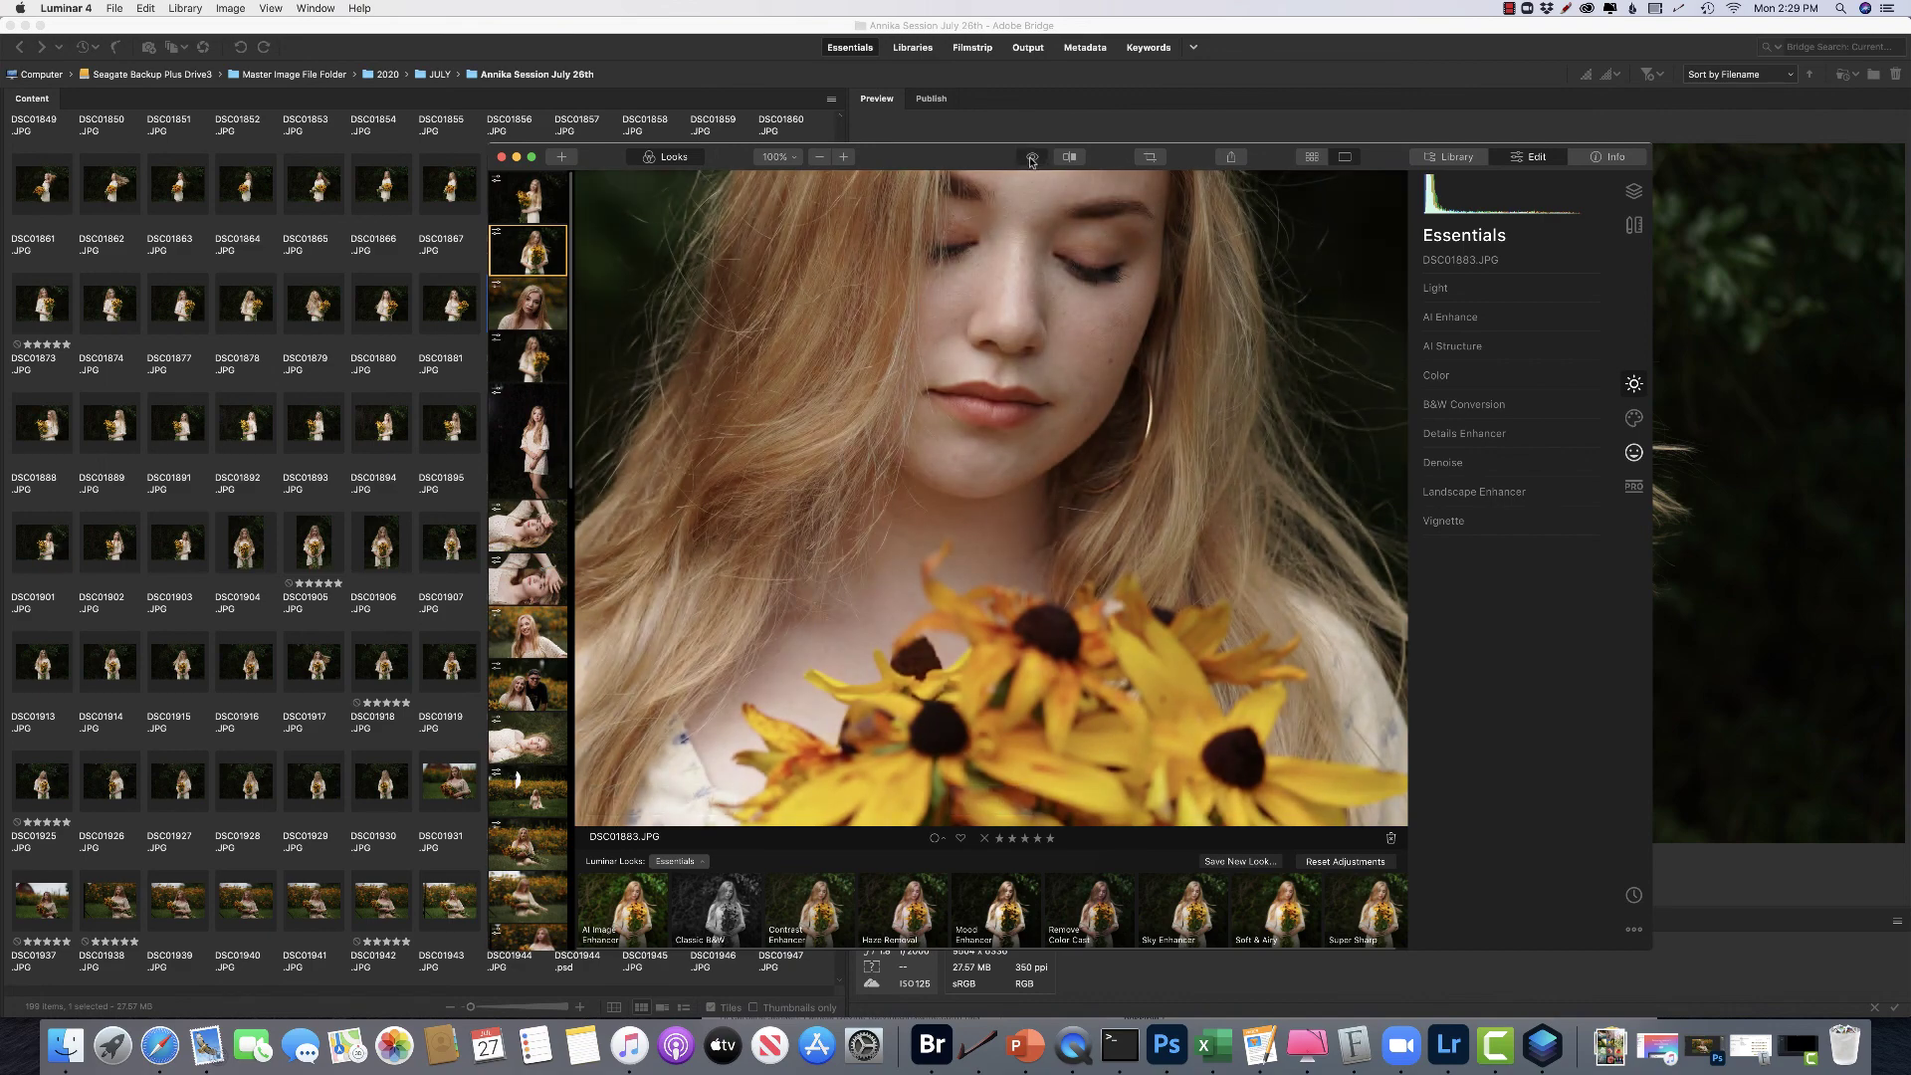
{"action": "left_click", "coordinate": [1109, 398]}
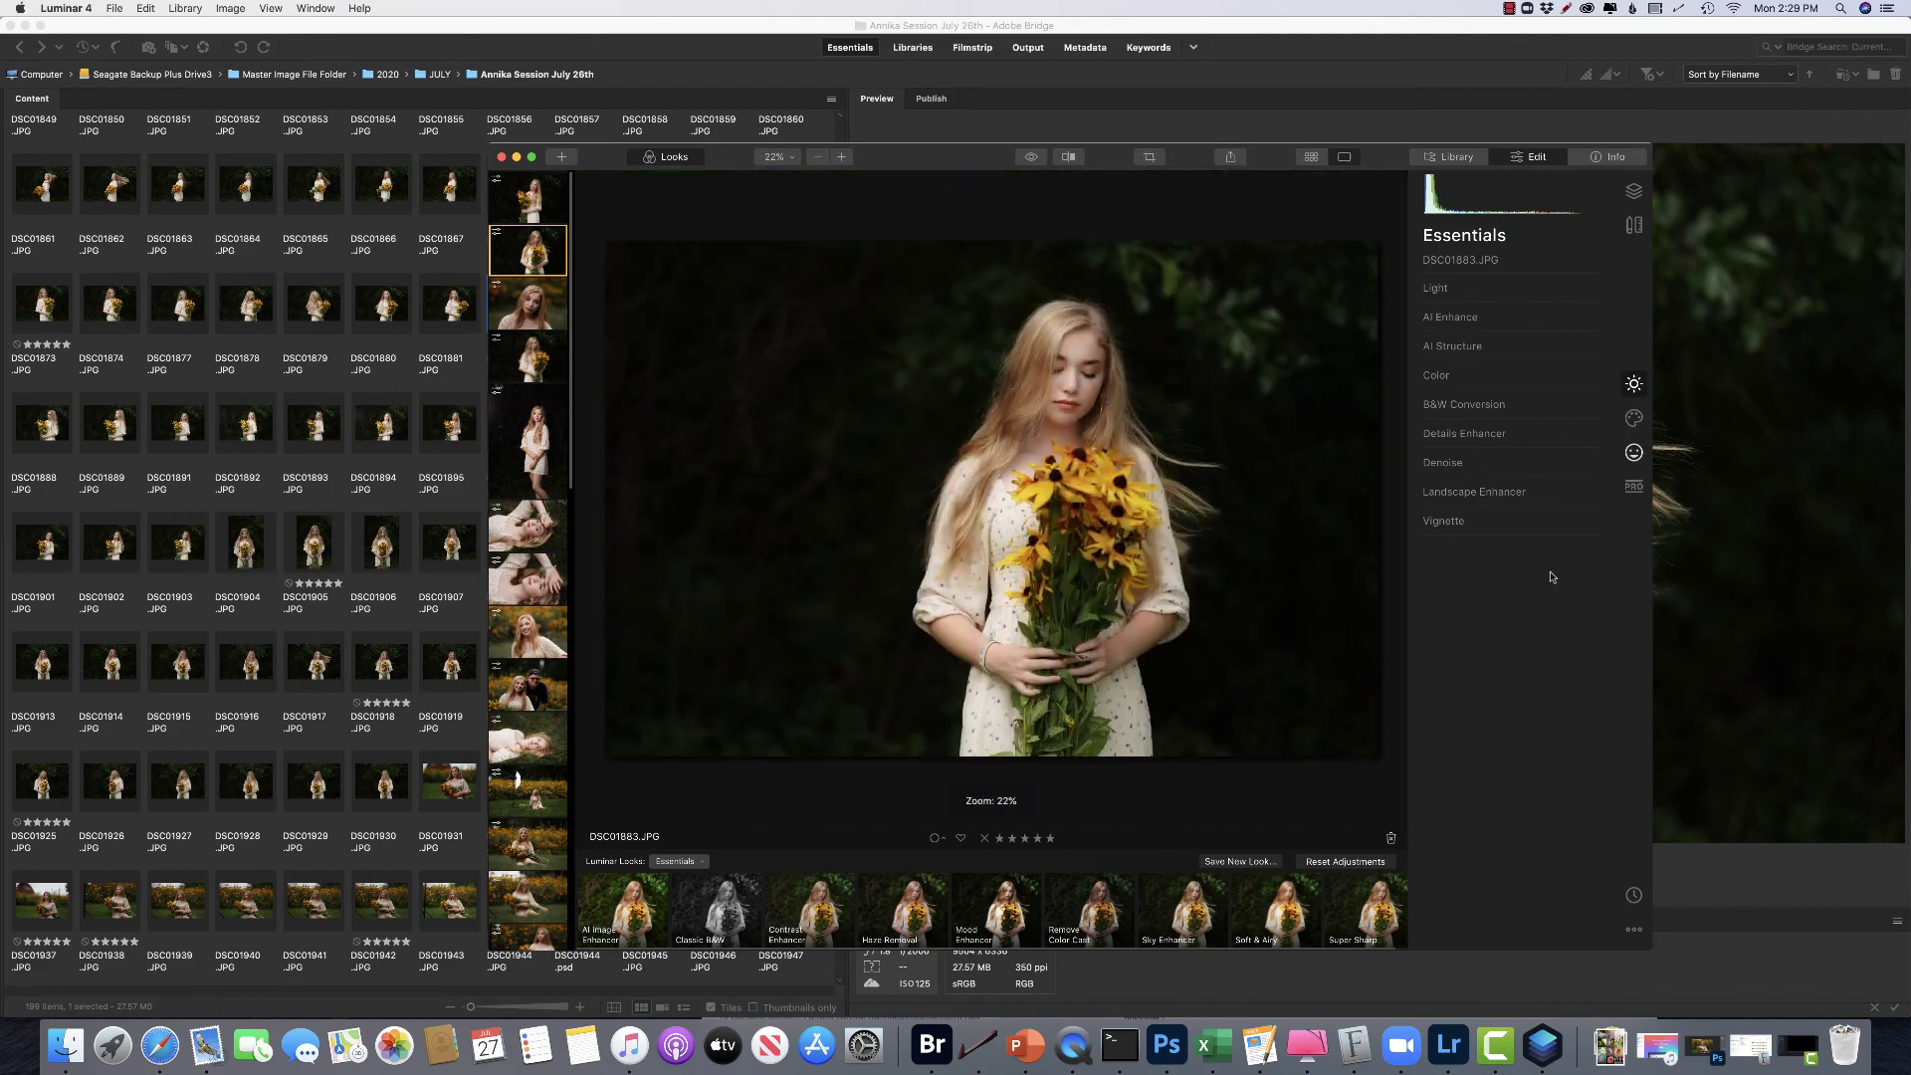
- In the advanced Color settings, set the green Saturation to -17 and slightly lower the green Luminance
{"action": "left_click", "coordinate": [1437, 377]}
{"action": "left_click", "coordinate": [1505, 490]}
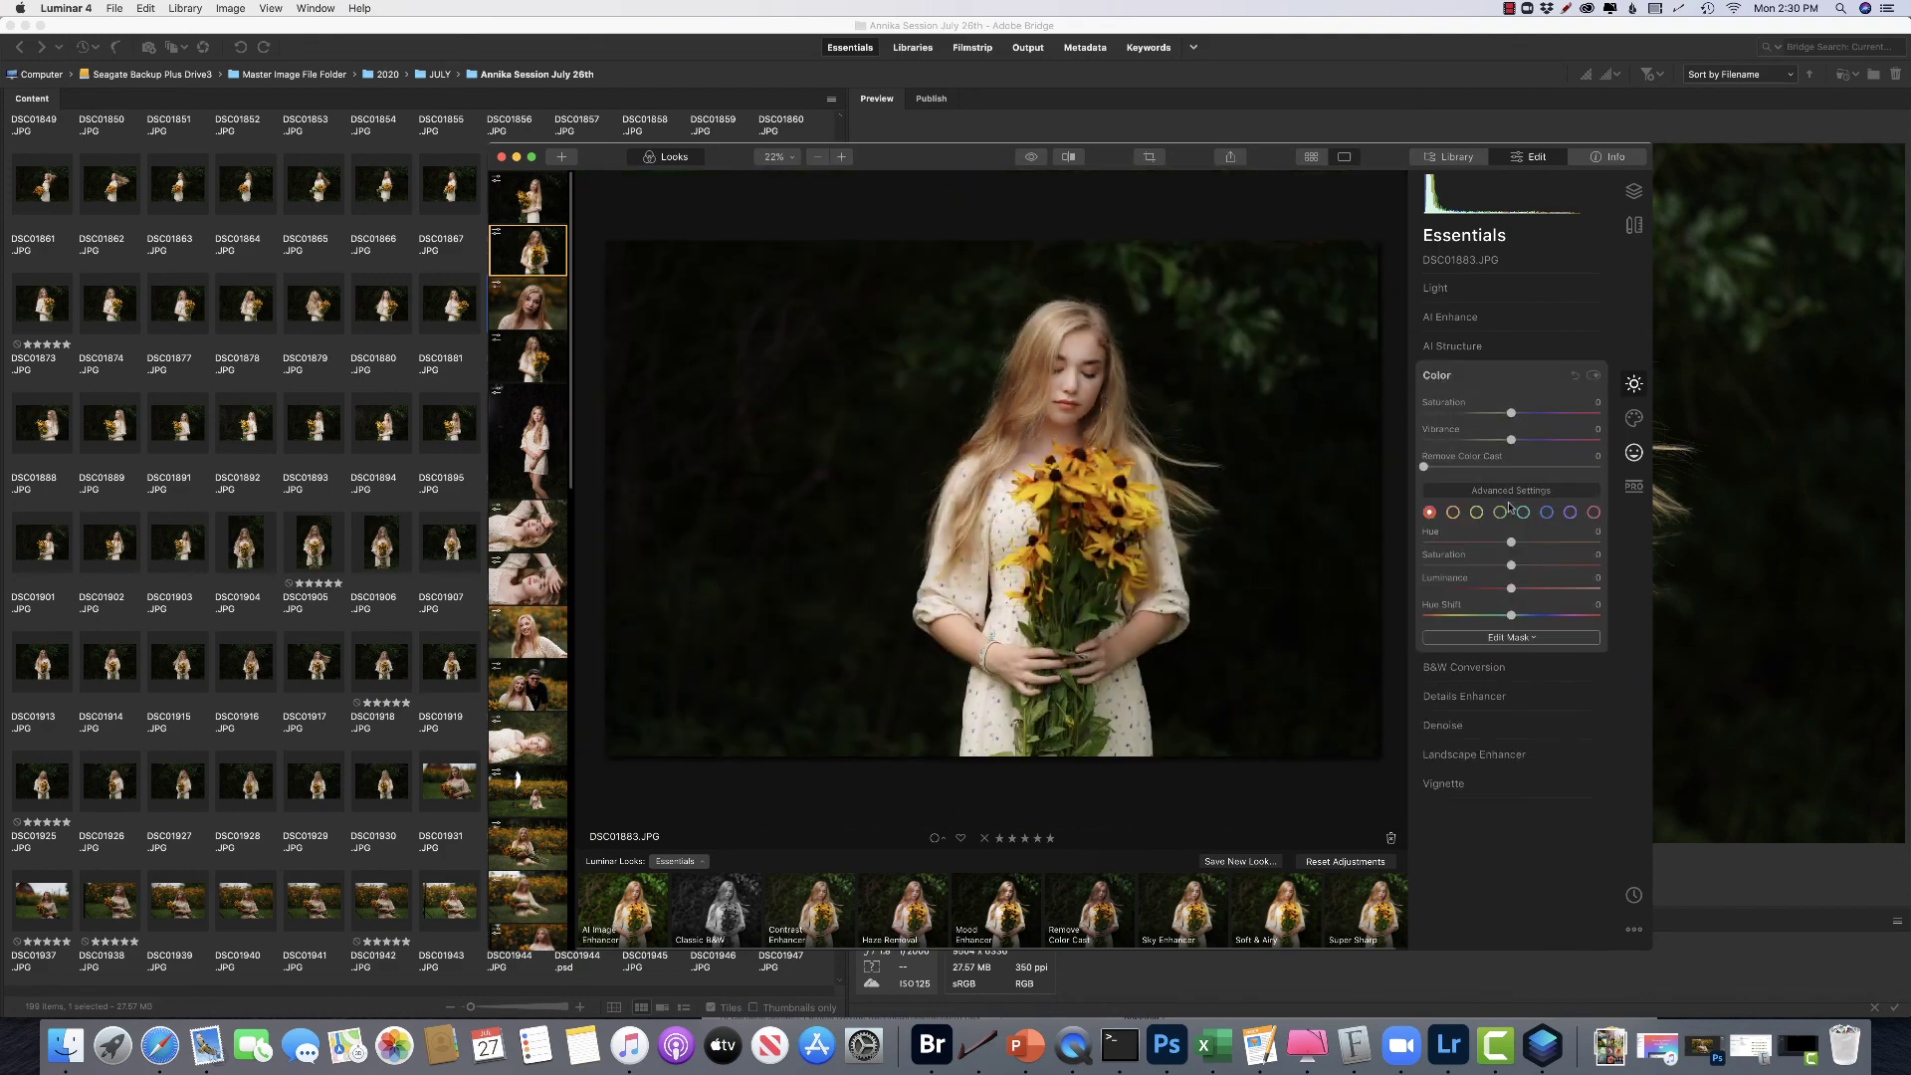
{"action": "left_click", "coordinate": [1500, 511]}
{"action": "mouse_move", "coordinate": [1512, 564]}
{"action": "left_mouse_down"}
{"action": "mouse_move", "coordinate": [1495, 569]}
{"action": "mouse_move", "coordinate": [1510, 590]}
{"action": "left_mouse_up"}
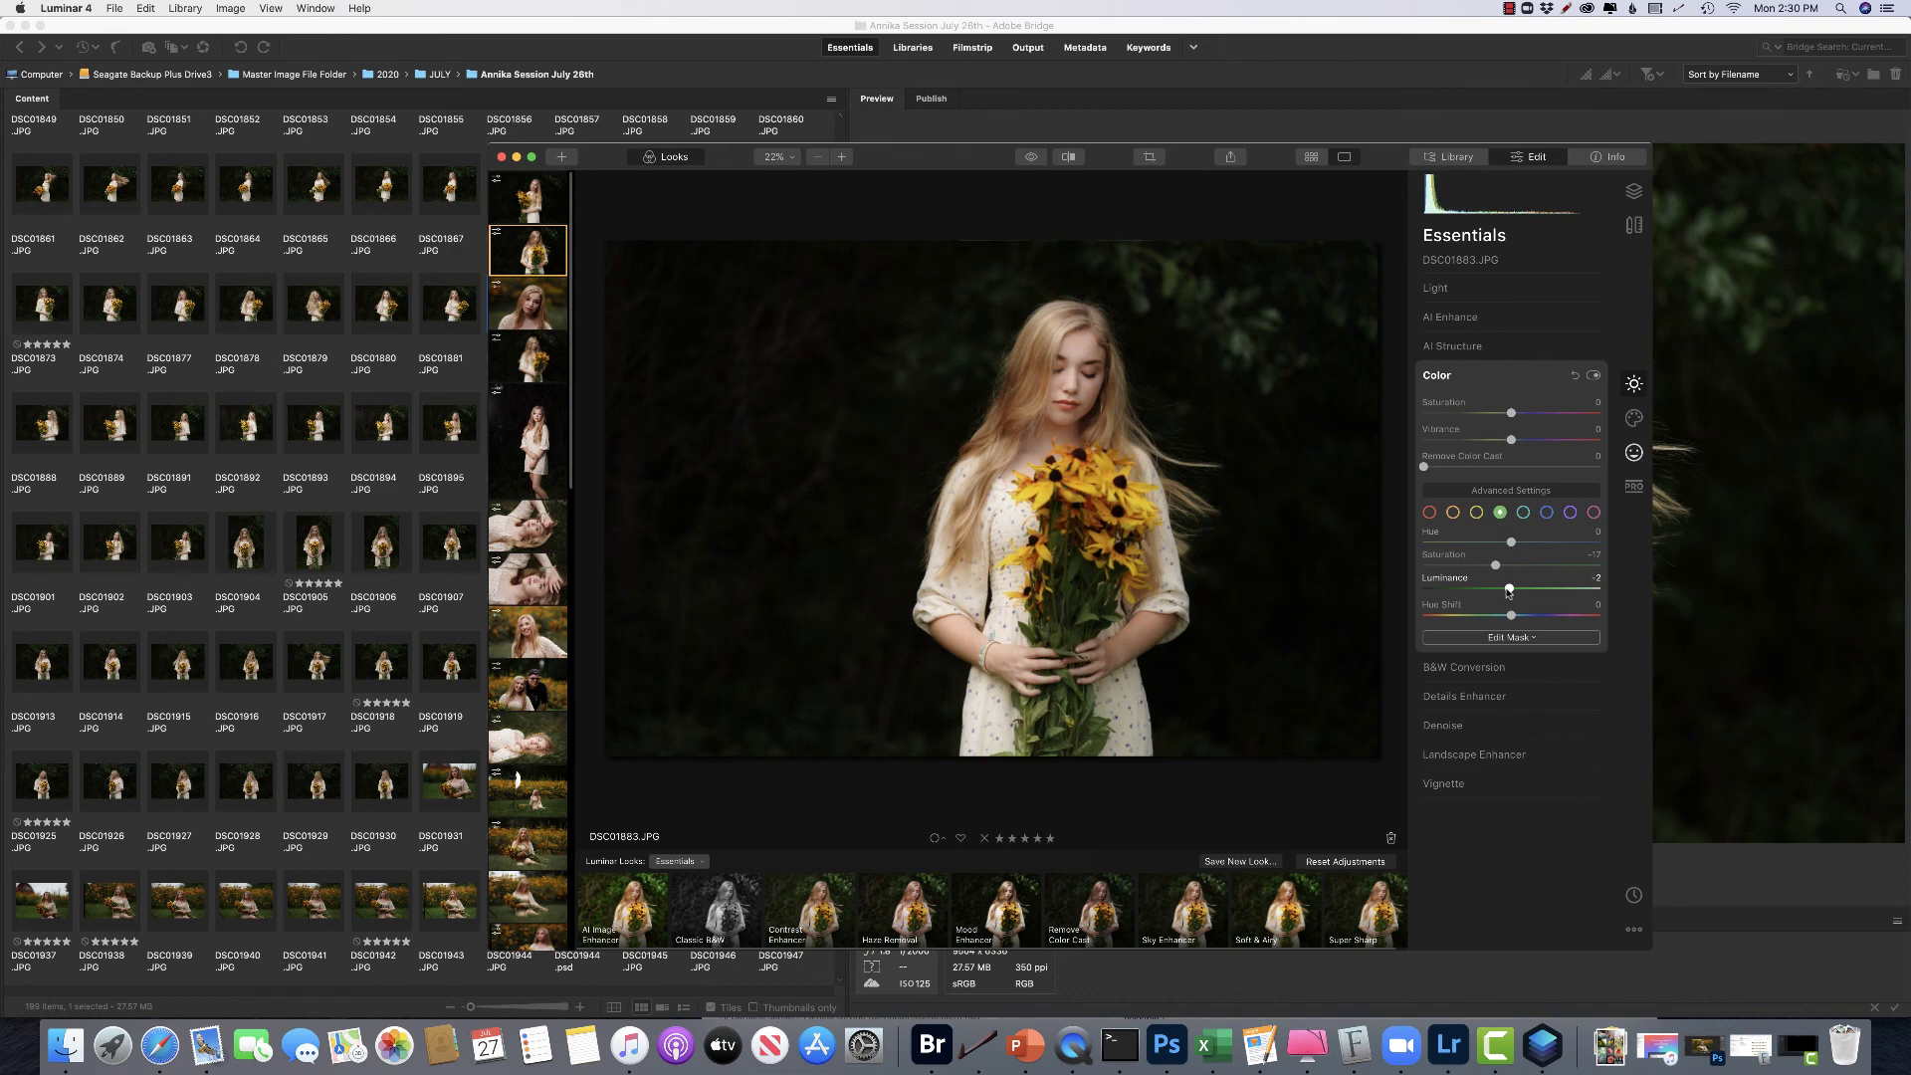